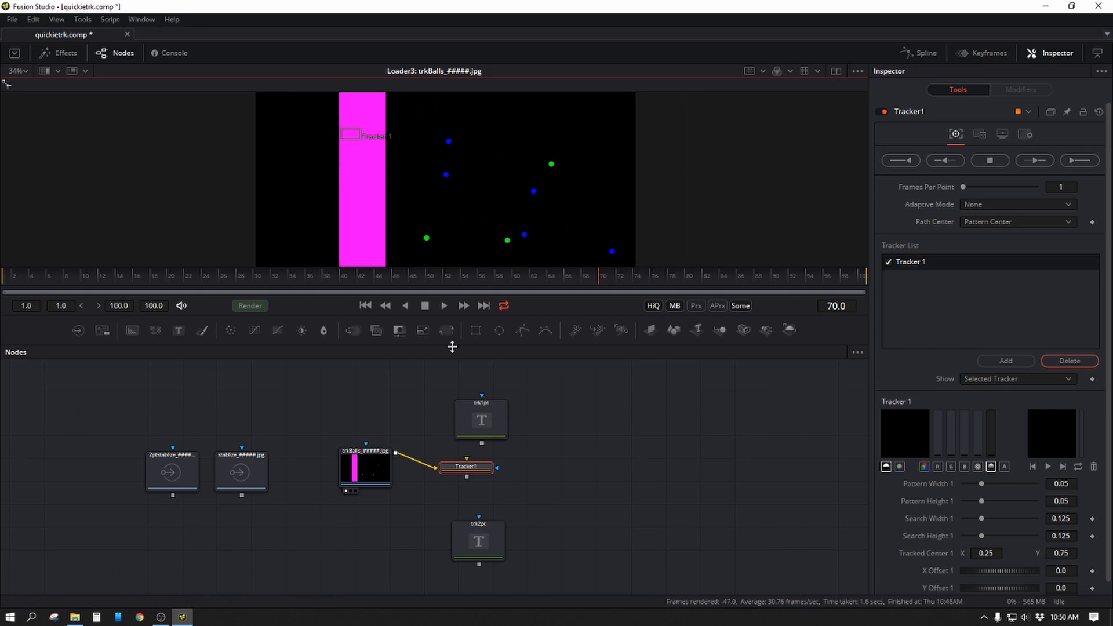
Step: Play through the footage and place Tracker 1's pattern box on the lower-left green dot at frame 1
click(365, 305)
click(444, 306)
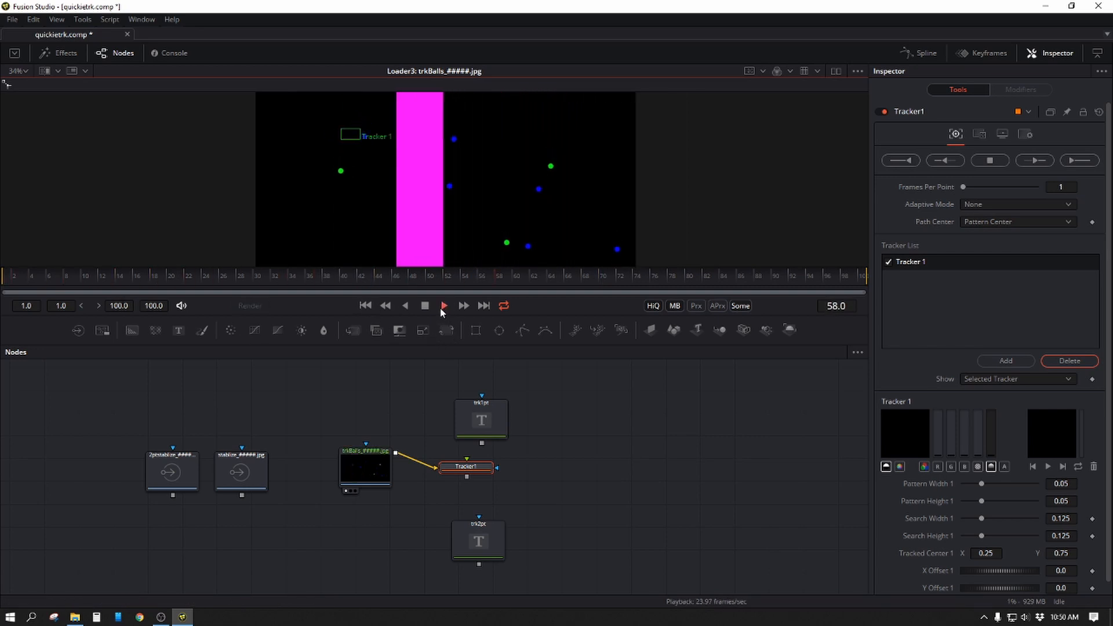
click(422, 308)
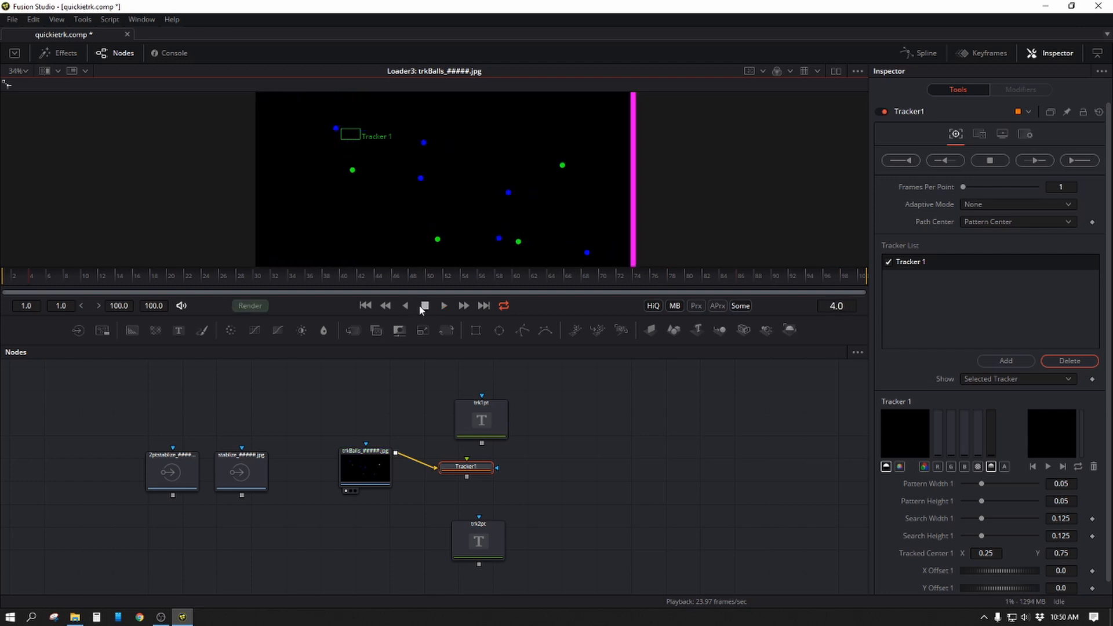
drag(391, 267, 2, 290)
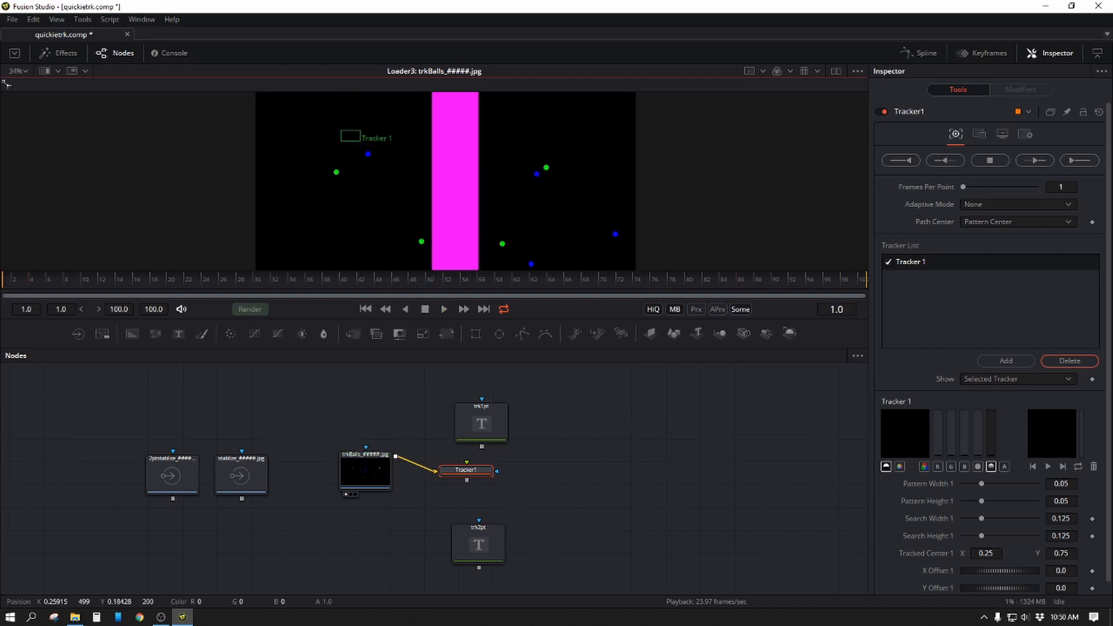
drag(411, 227, 356, 207)
scroll(363, 182, up, 1)
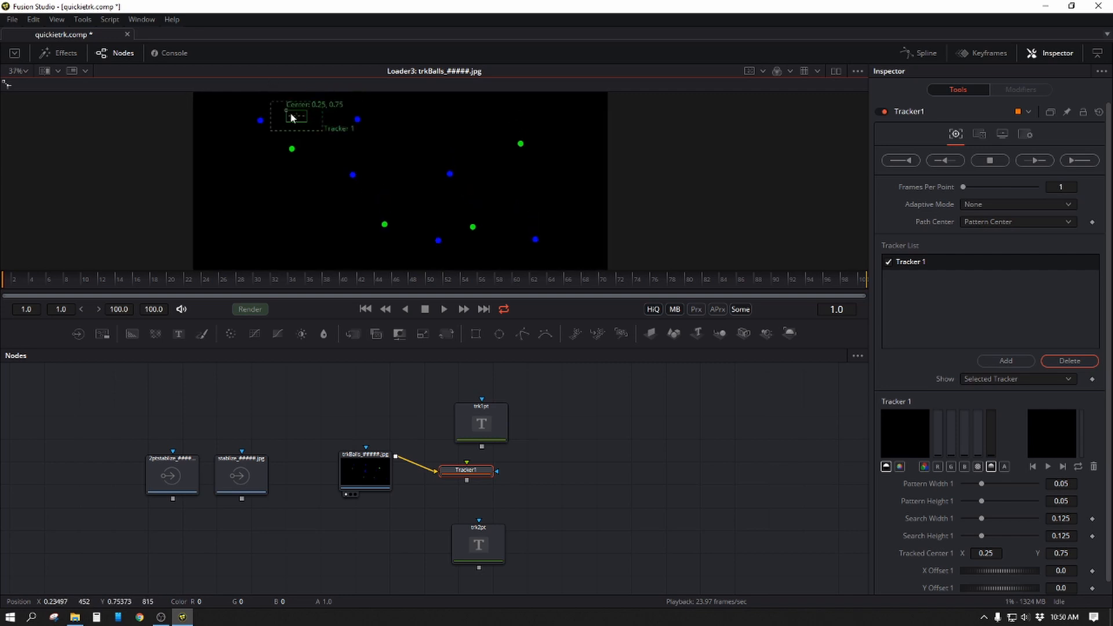
drag(288, 113, 375, 222)
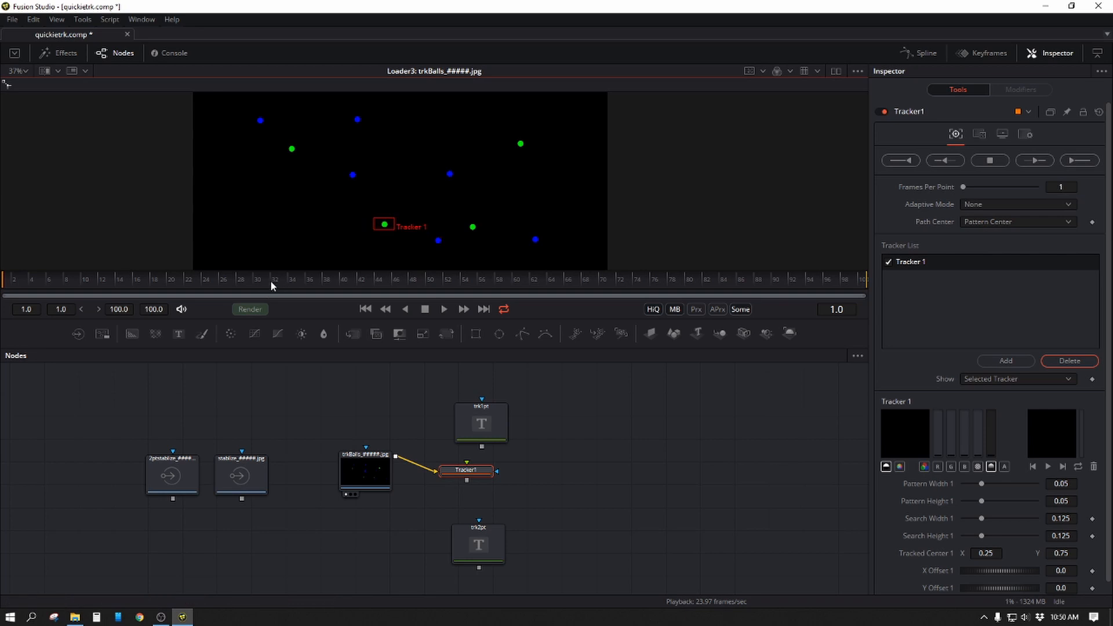
Step: Find the frame just before the magenta bar covers the tracked dot and set the render range end to frame 49
drag(273, 279, 422, 318)
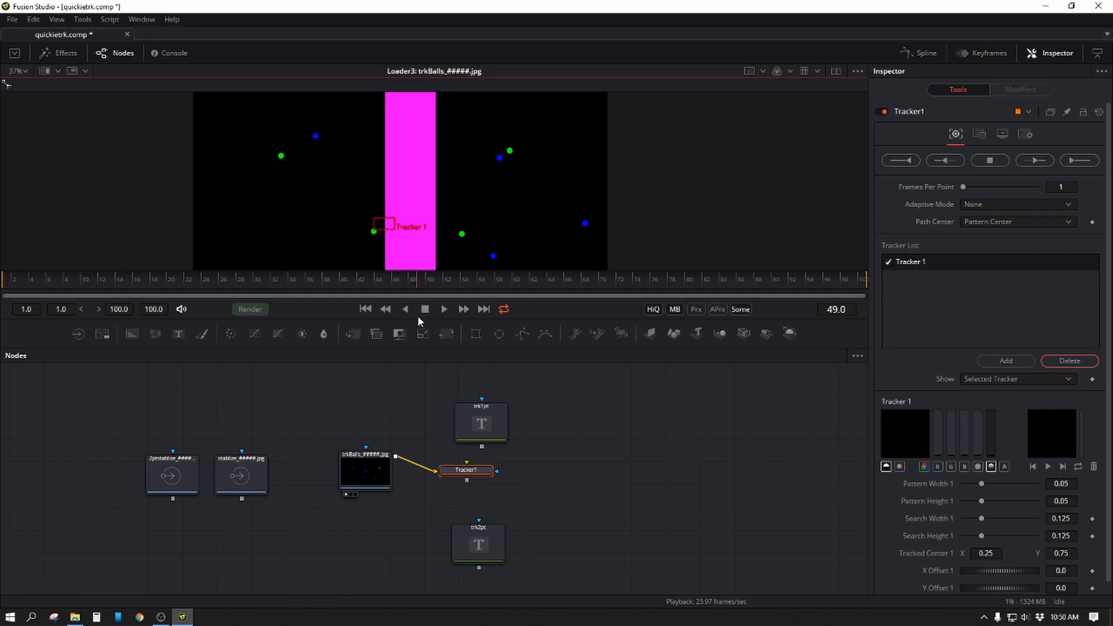
click(365, 309)
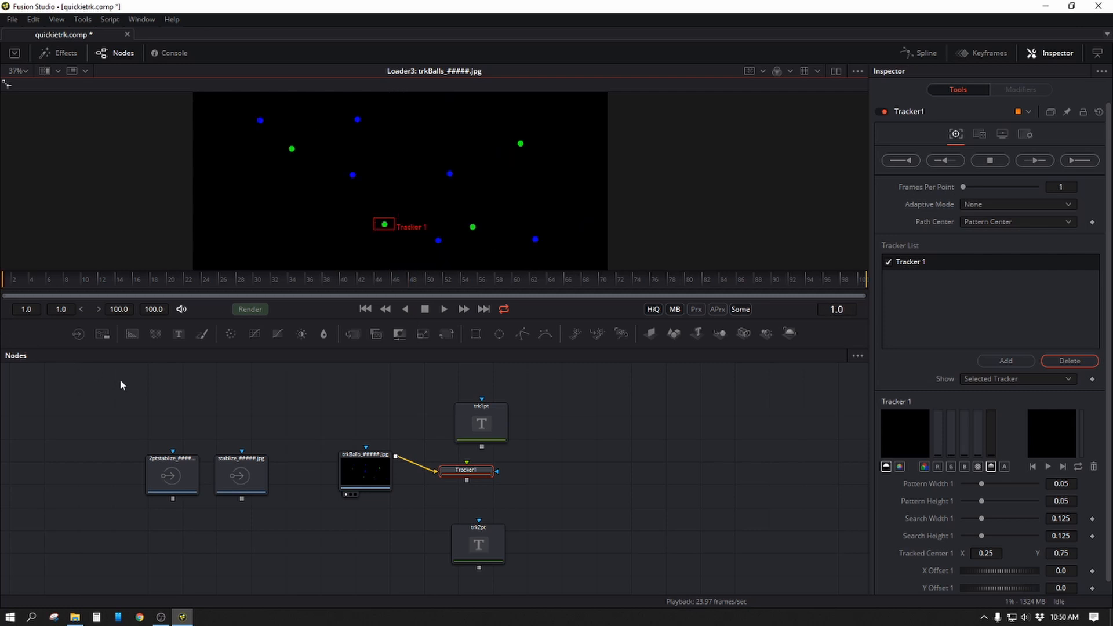
click(119, 307)
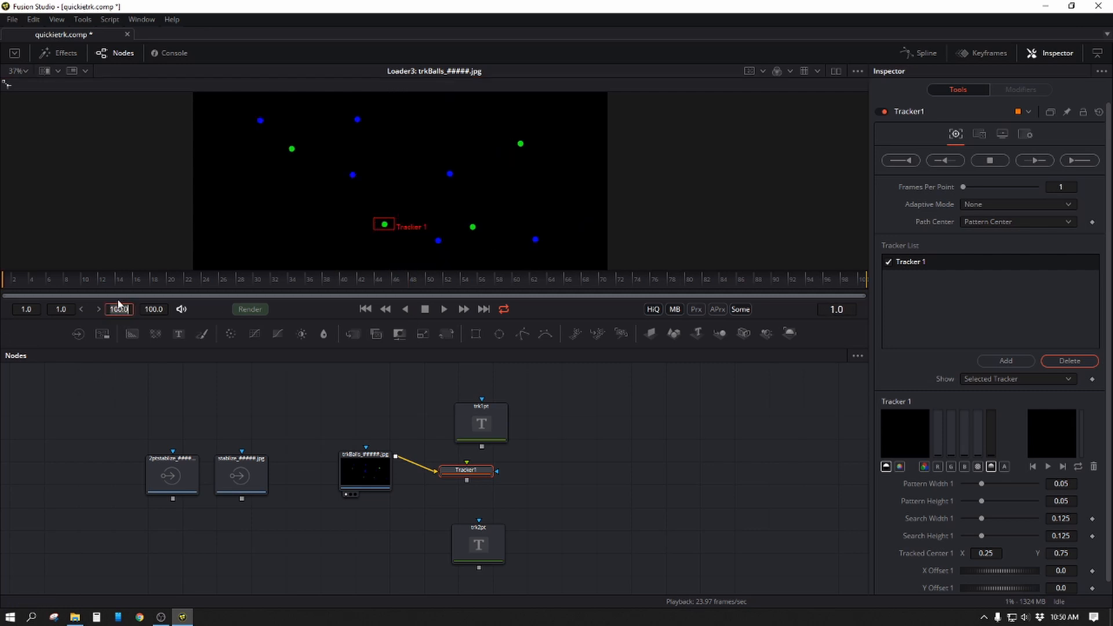
text(50)
key(Return)
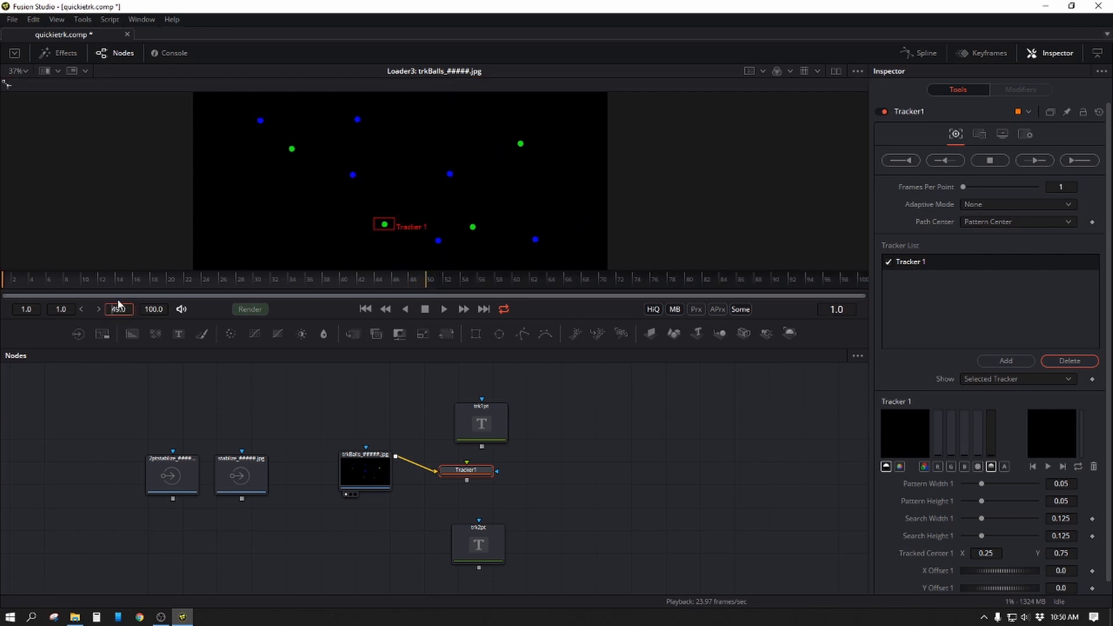
Step: Track Tracker 1 forward from frame 1 and check the resulting path up to frame 49
click(373, 219)
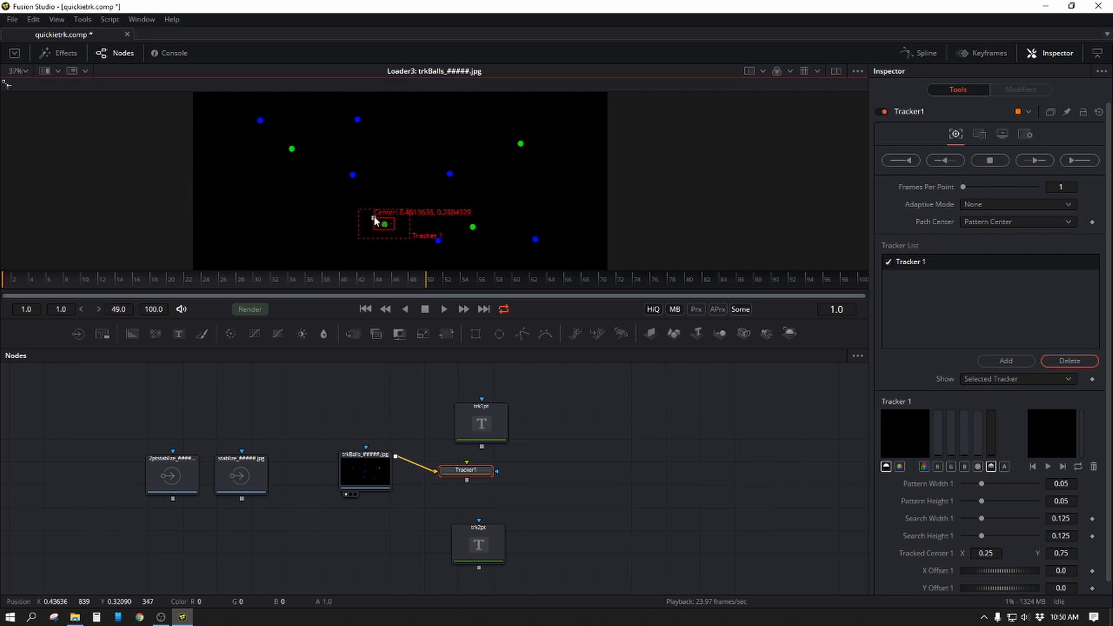
click(1049, 162)
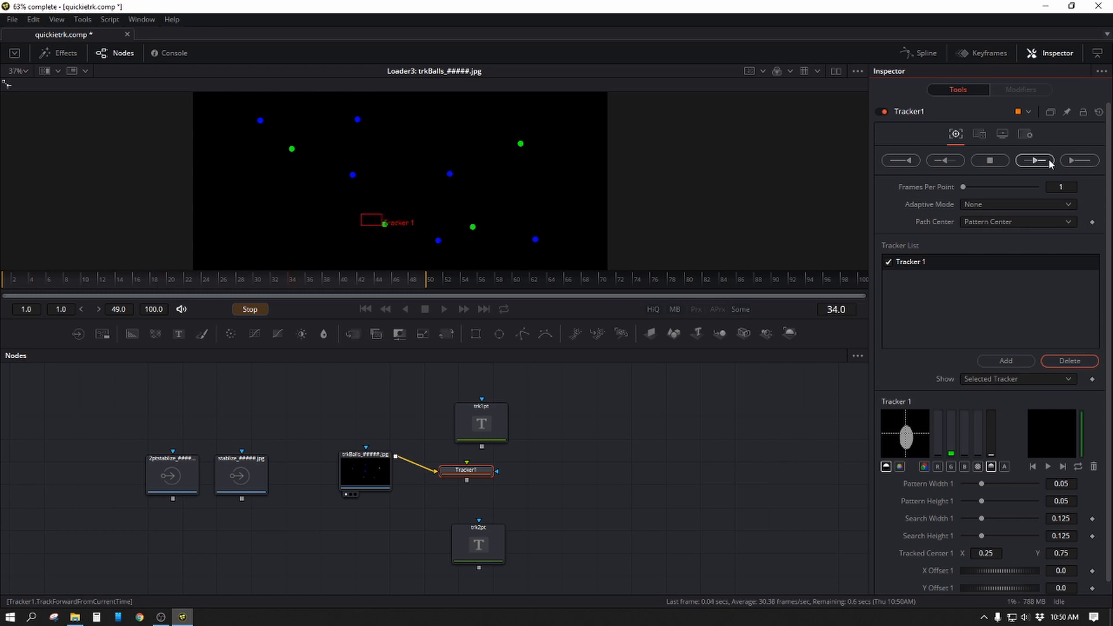
click(661, 365)
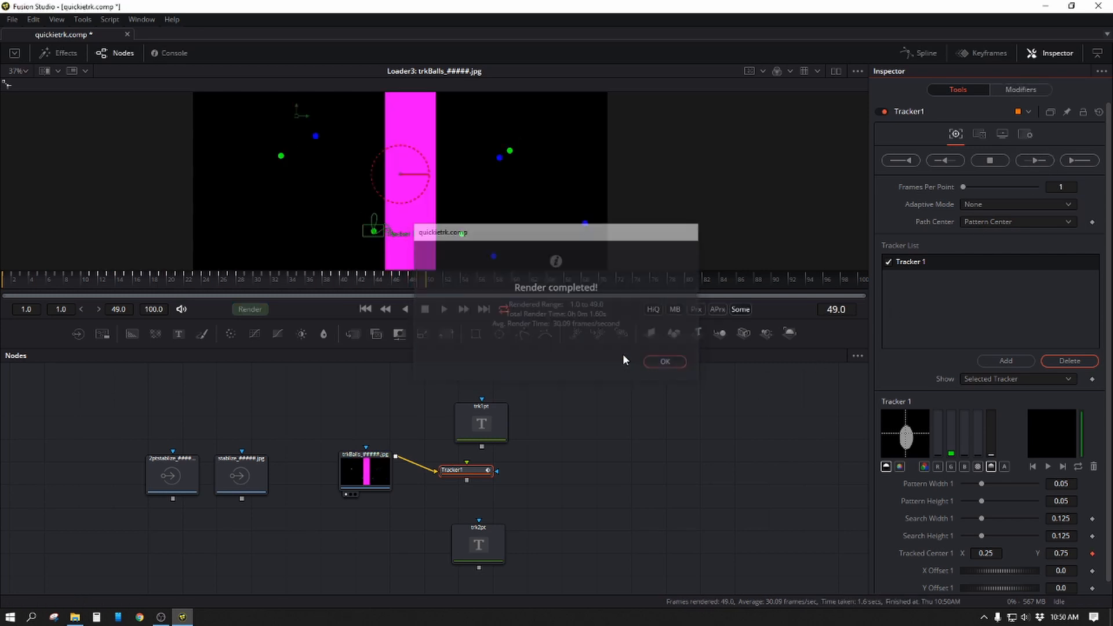
drag(394, 279, 423, 301)
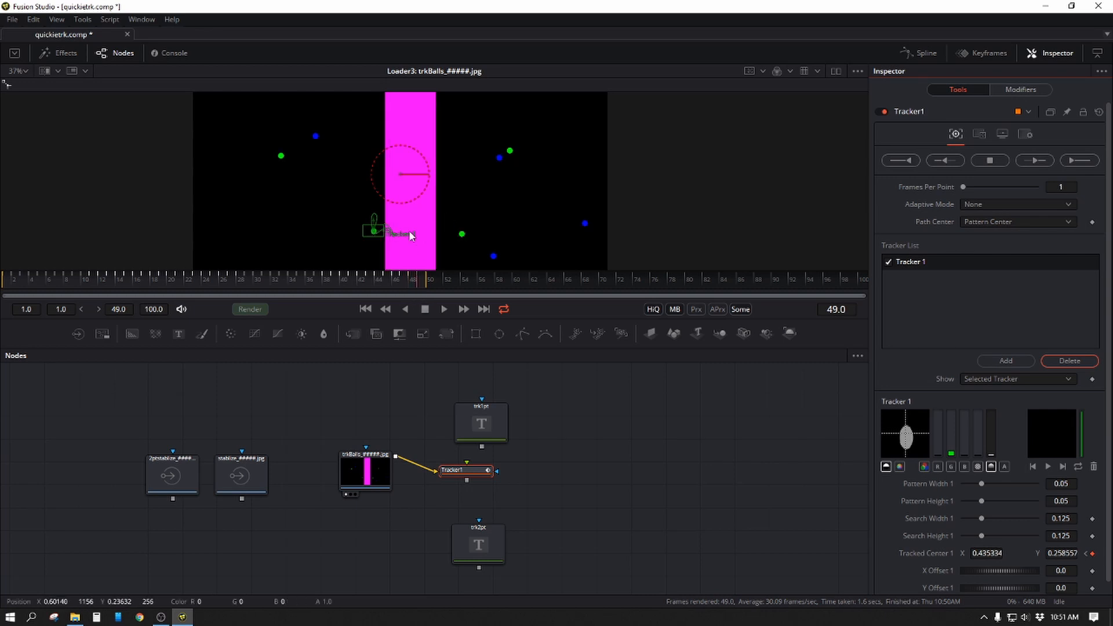
Step: Set Path Center to Track Center (Append) and move Tracker 1 onto the neighbouring lower green dot at frame 49
click(1035, 225)
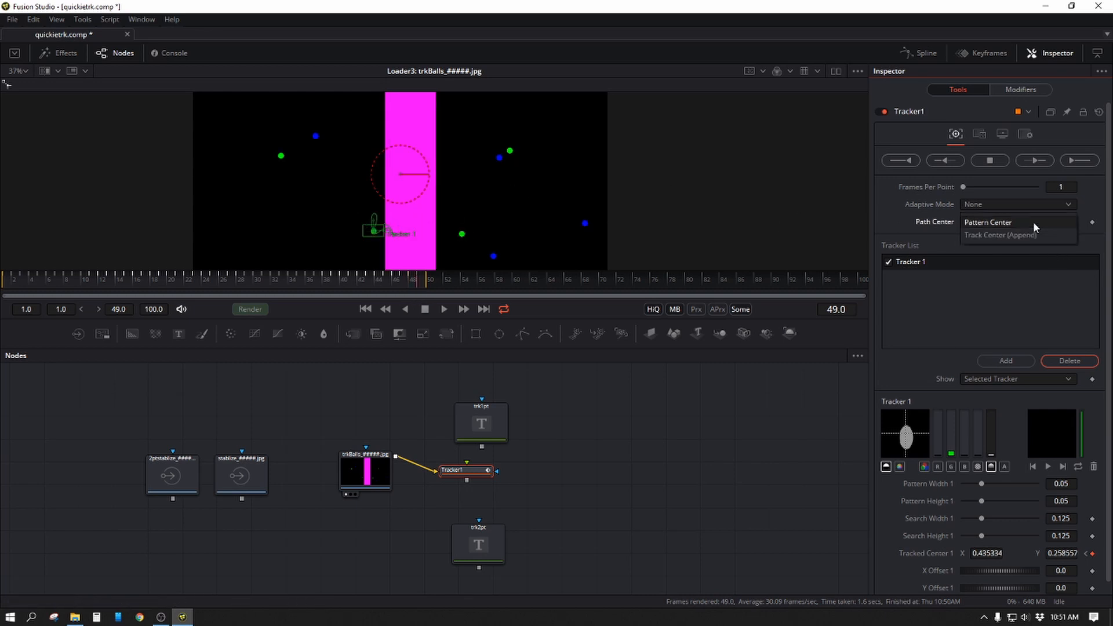
click(1023, 236)
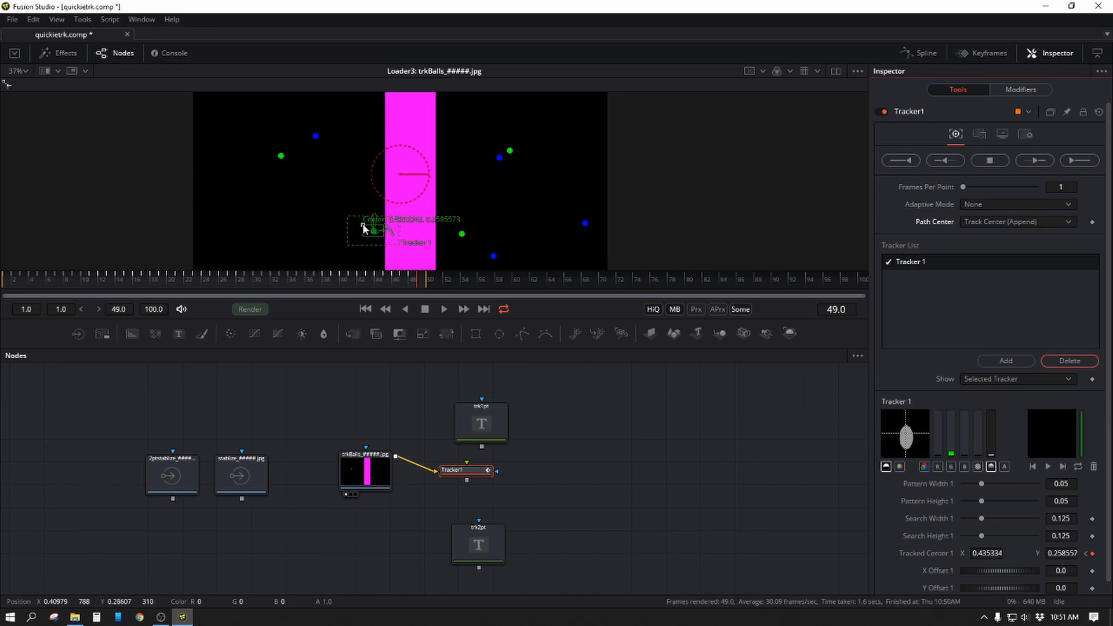
drag(364, 225, 452, 230)
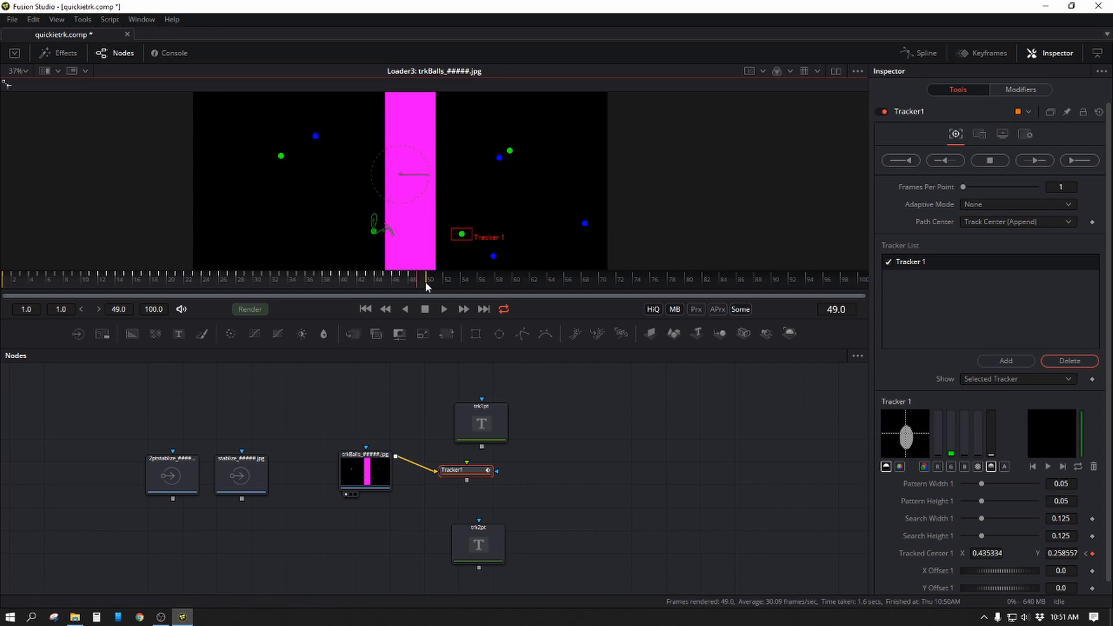
Step: Set the render range end to frame 62 and track the offset dot forward from frame 49
drag(423, 279, 530, 293)
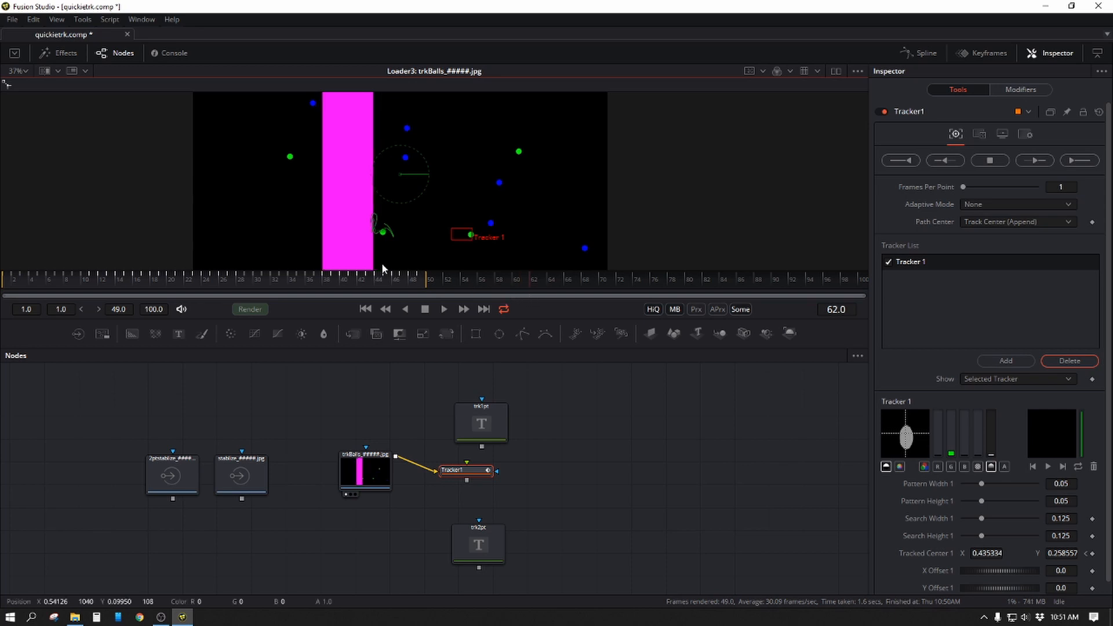
click(422, 284)
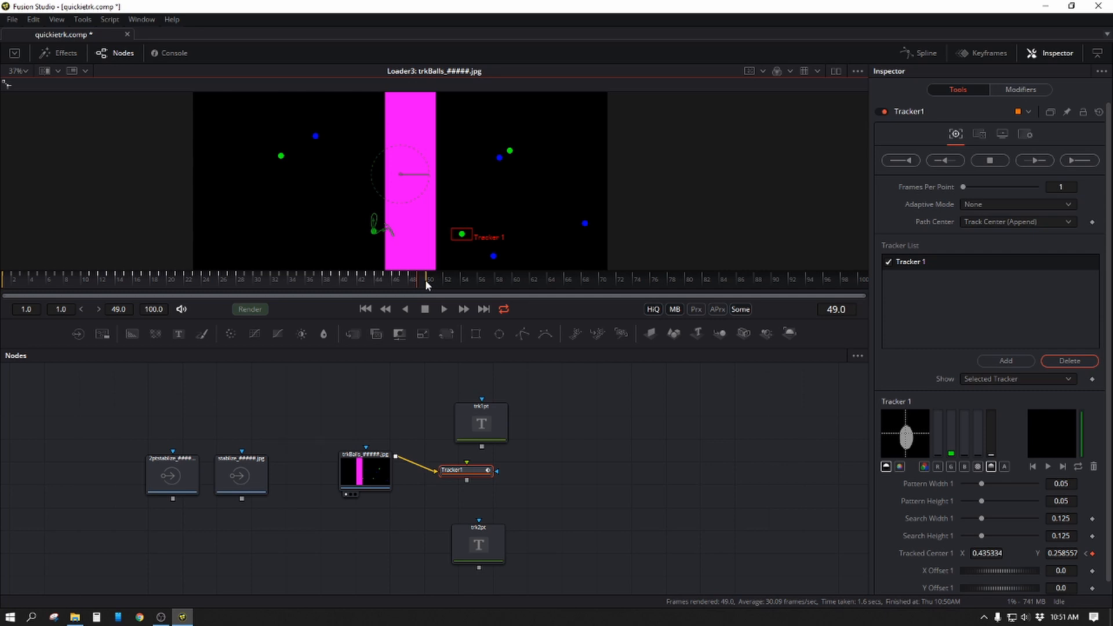
drag(426, 281, 566, 313)
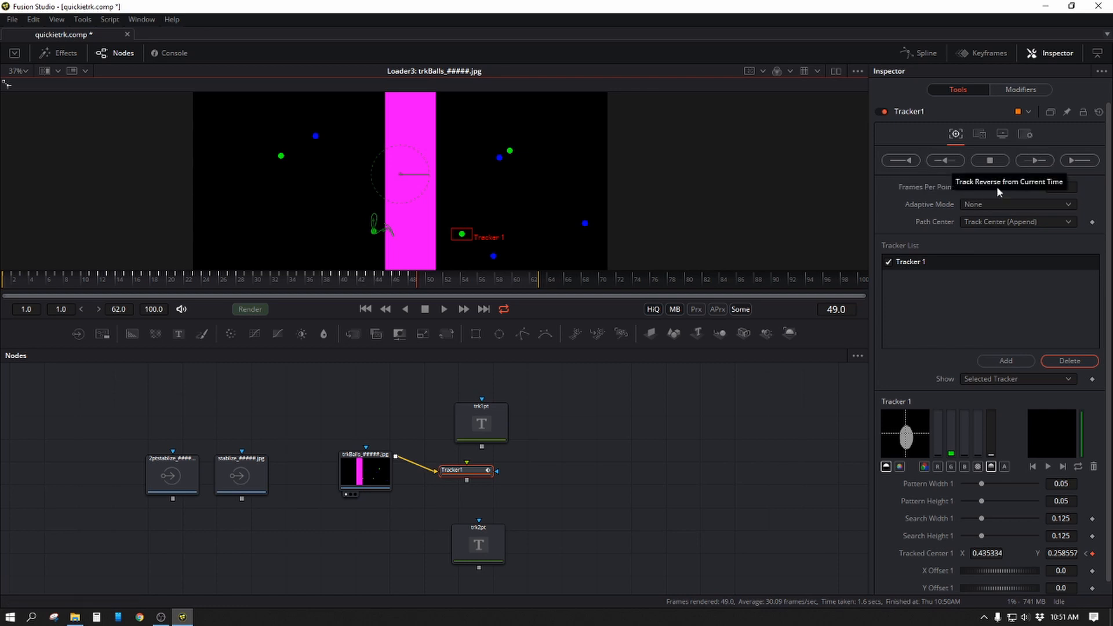
click(1036, 163)
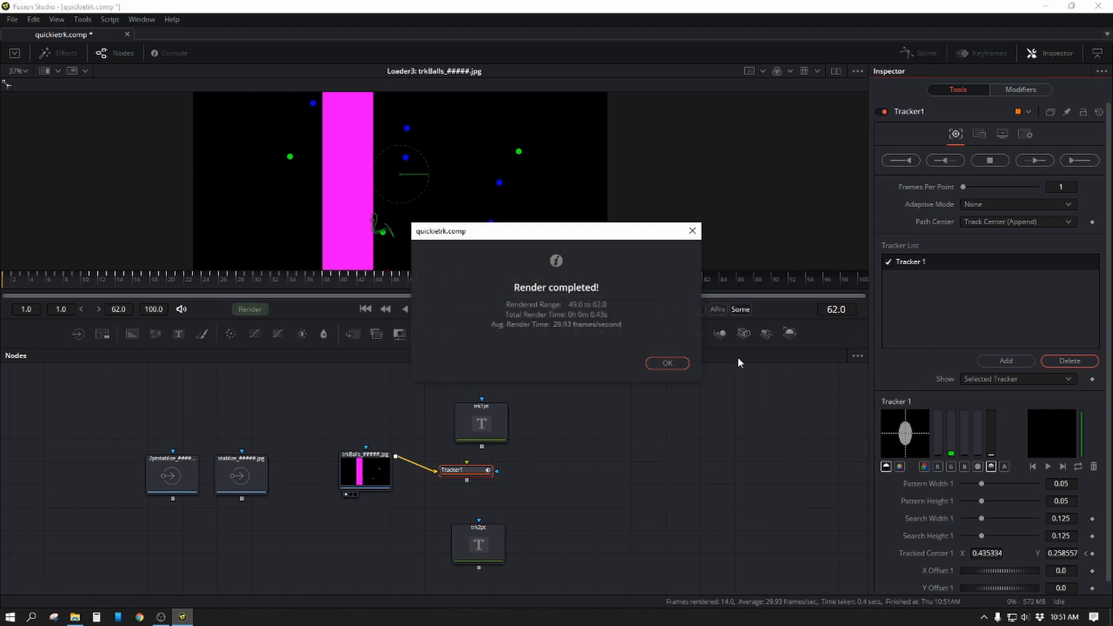
click(667, 363)
Step: Extend the render range end to frame 100 and move Tracker 1 back onto the original green dot at frame 62
drag(533, 296, 895, 316)
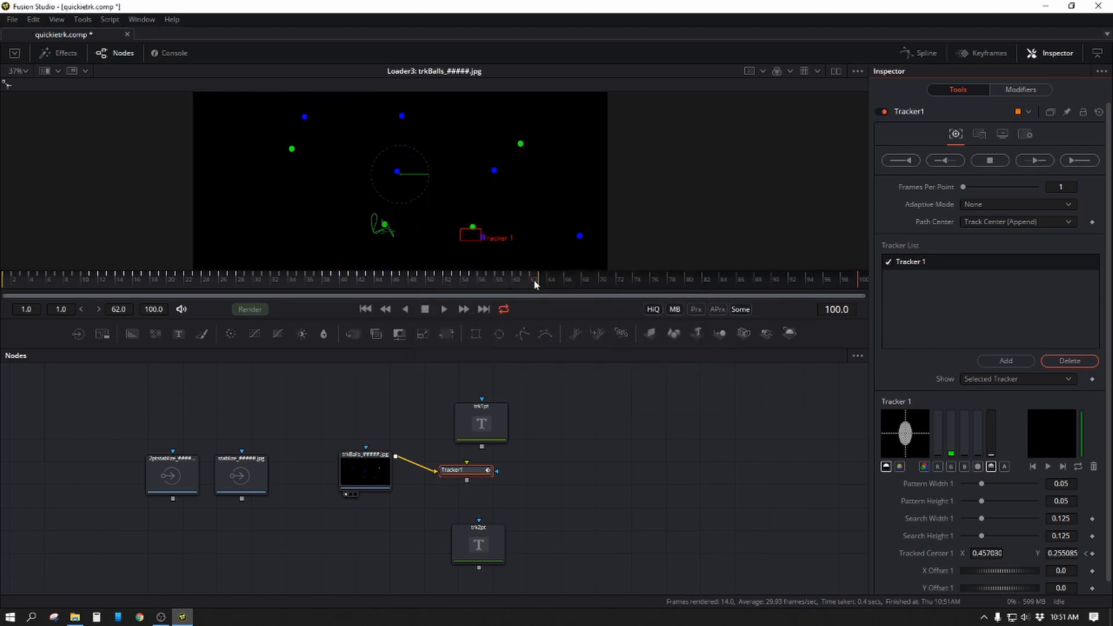
drag(541, 280, 1074, 345)
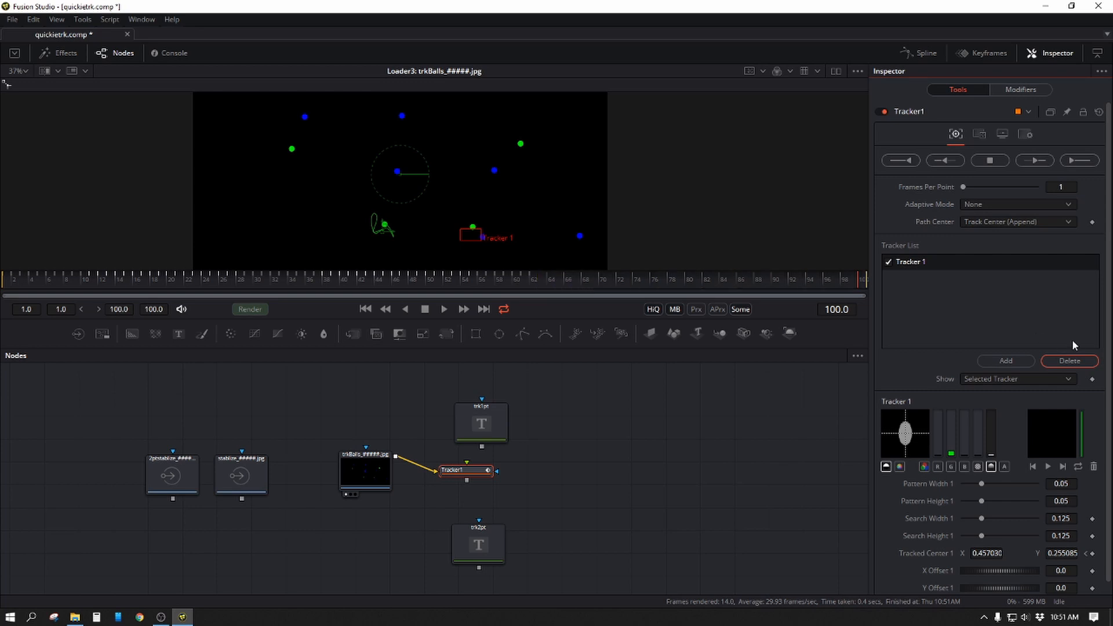
click(529, 279)
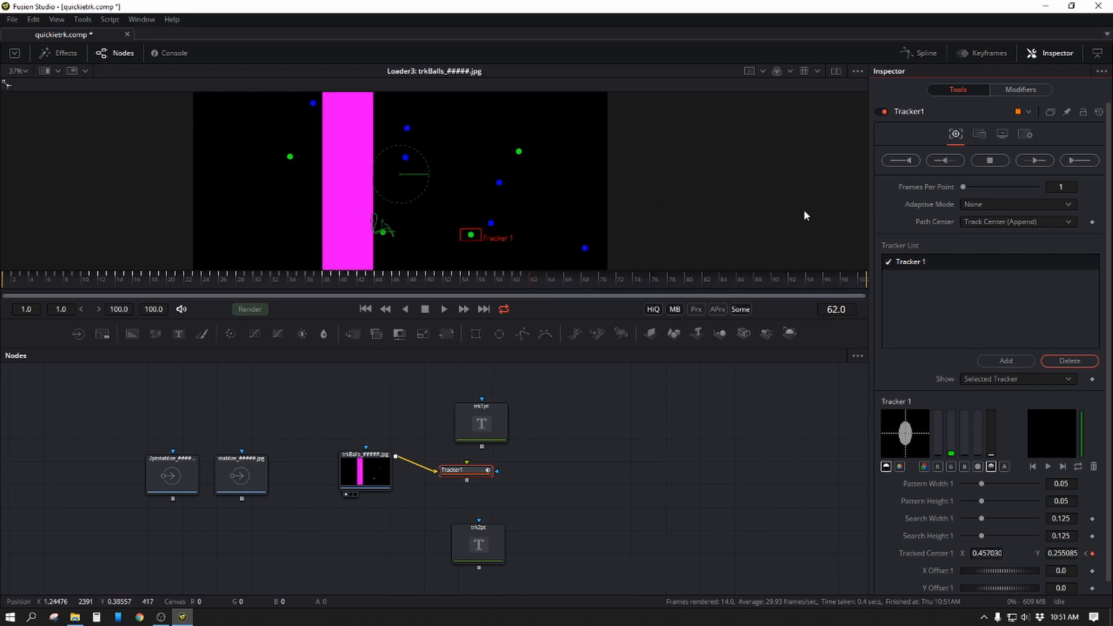
mouse_move(461, 227)
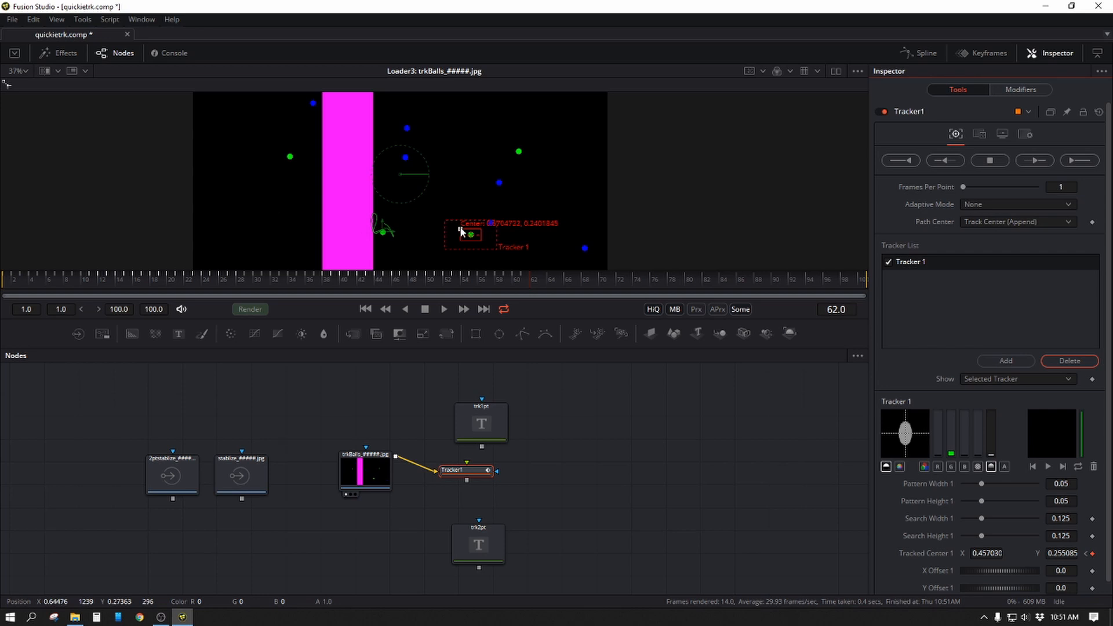
drag(462, 230, 374, 230)
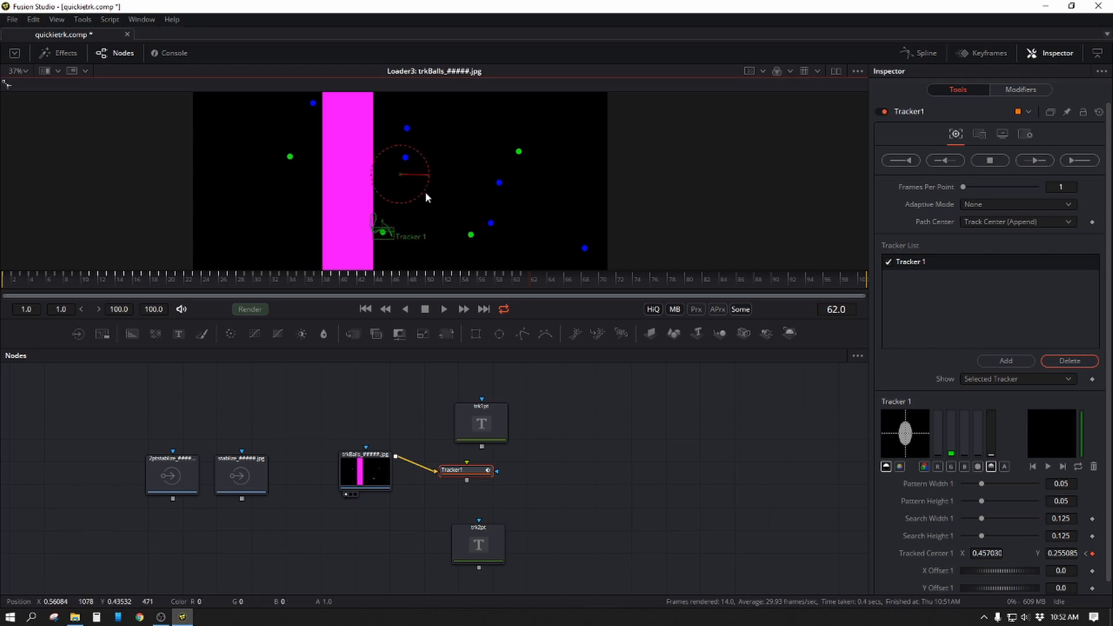
Step: Shrink Tracker 1's pattern box around the green dot to about 0.031 wide by 0.042 high and use the green channel
scroll(426, 191, up, 5)
drag(471, 189, 494, 155)
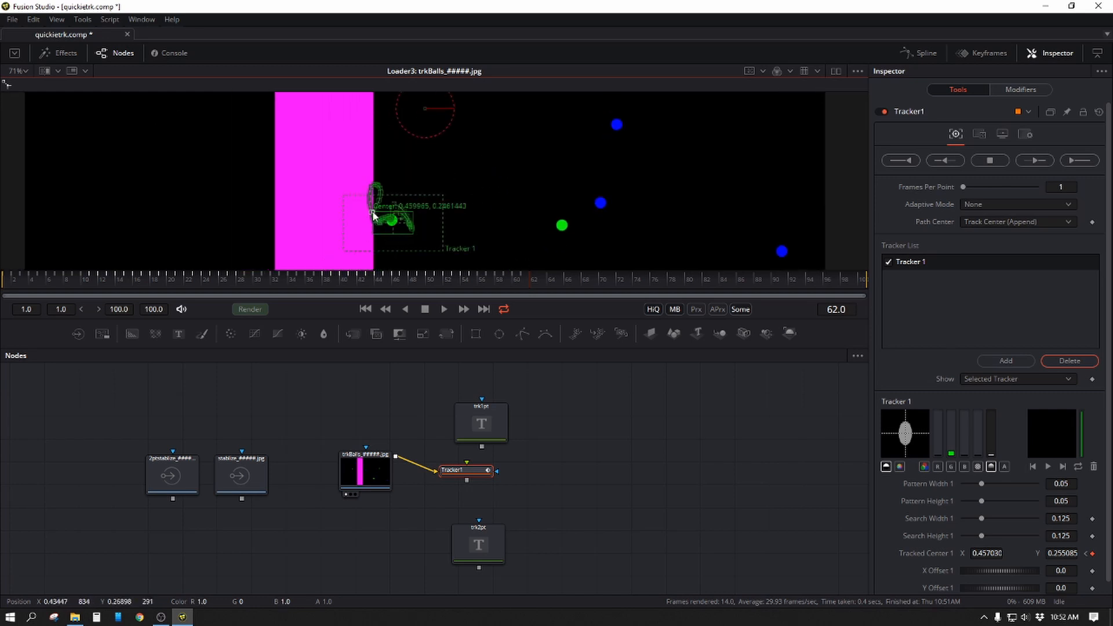
drag(377, 238, 377, 228)
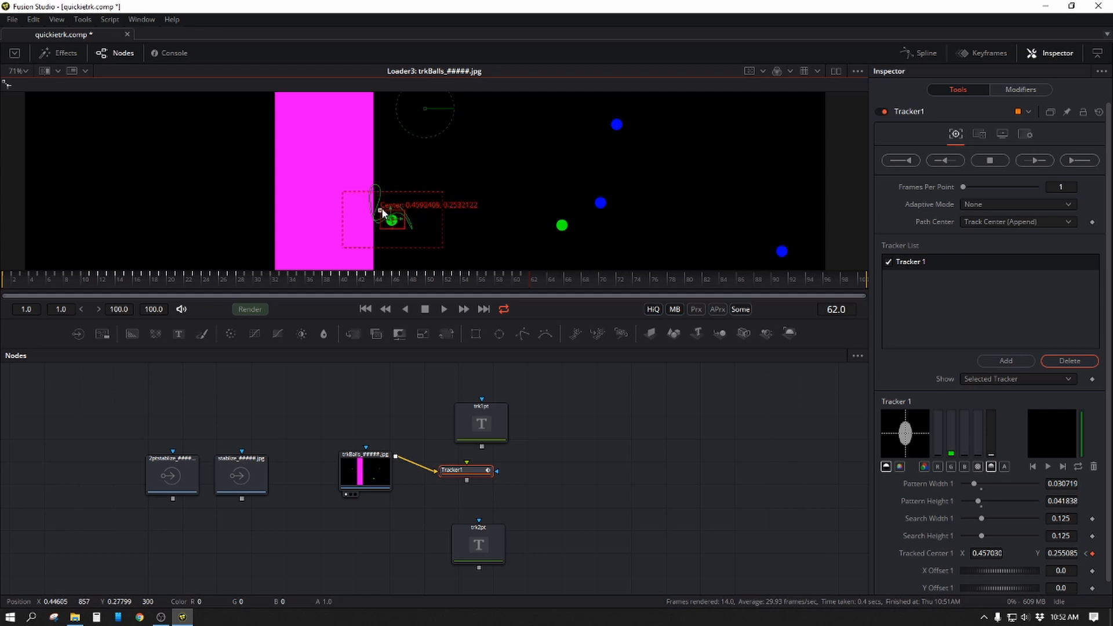
click(951, 467)
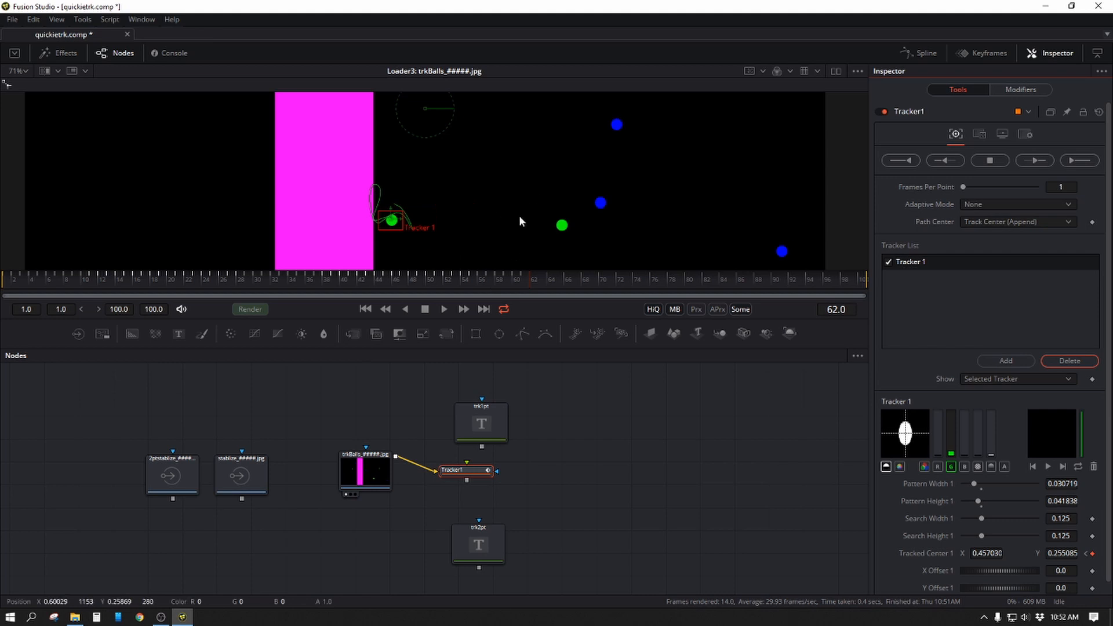
Step: Track Tracker 1 forward from frame 62 to the end of the range
drag(520, 216, 534, 198)
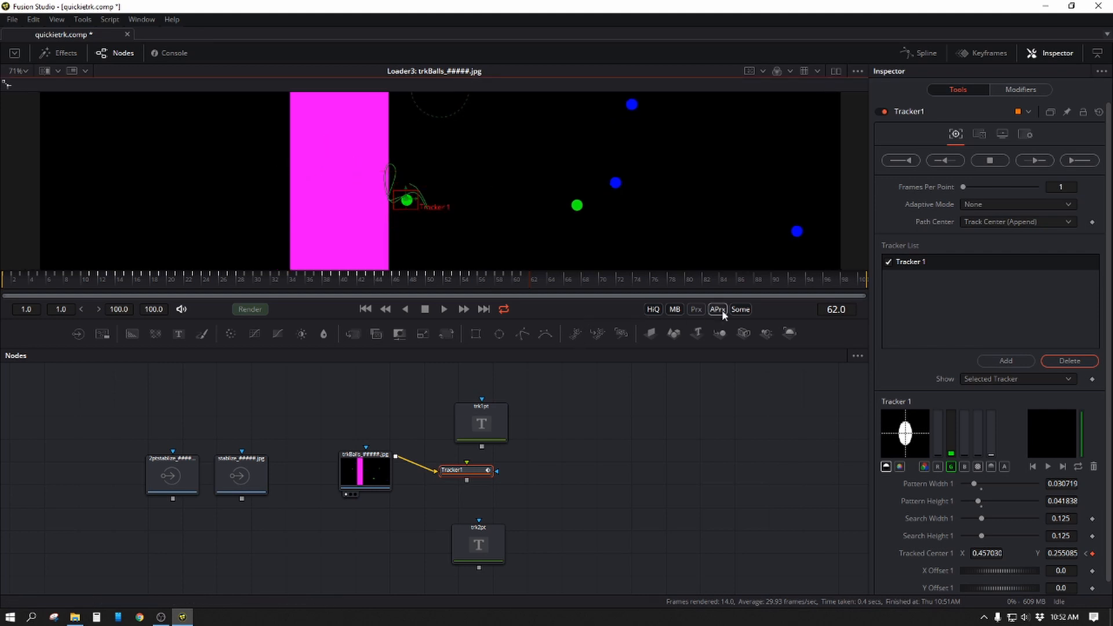
click(1032, 162)
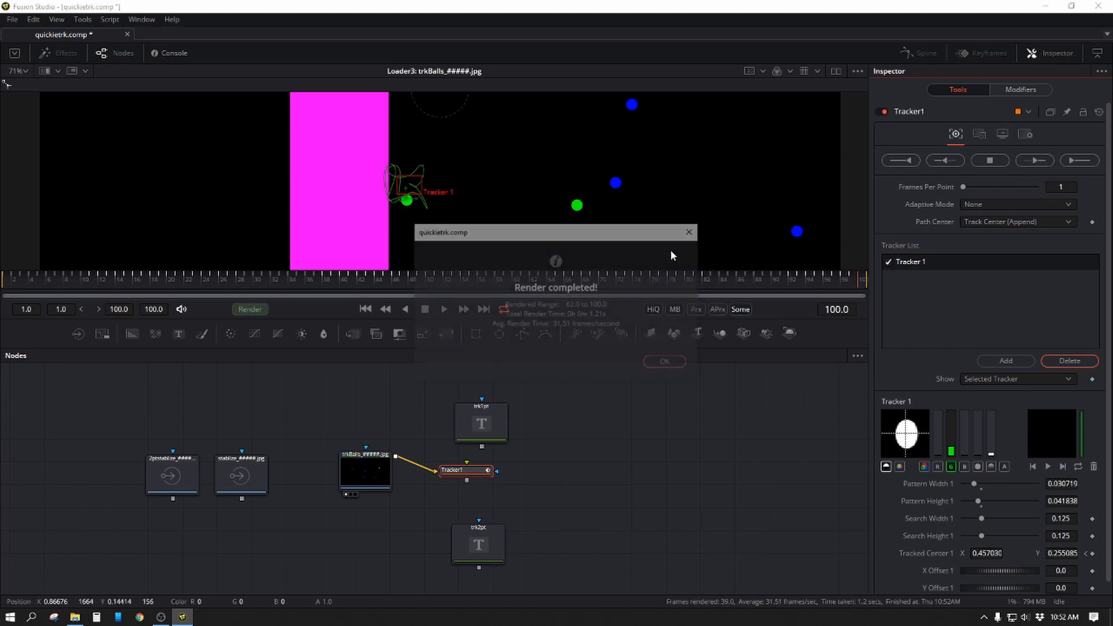
click(667, 362)
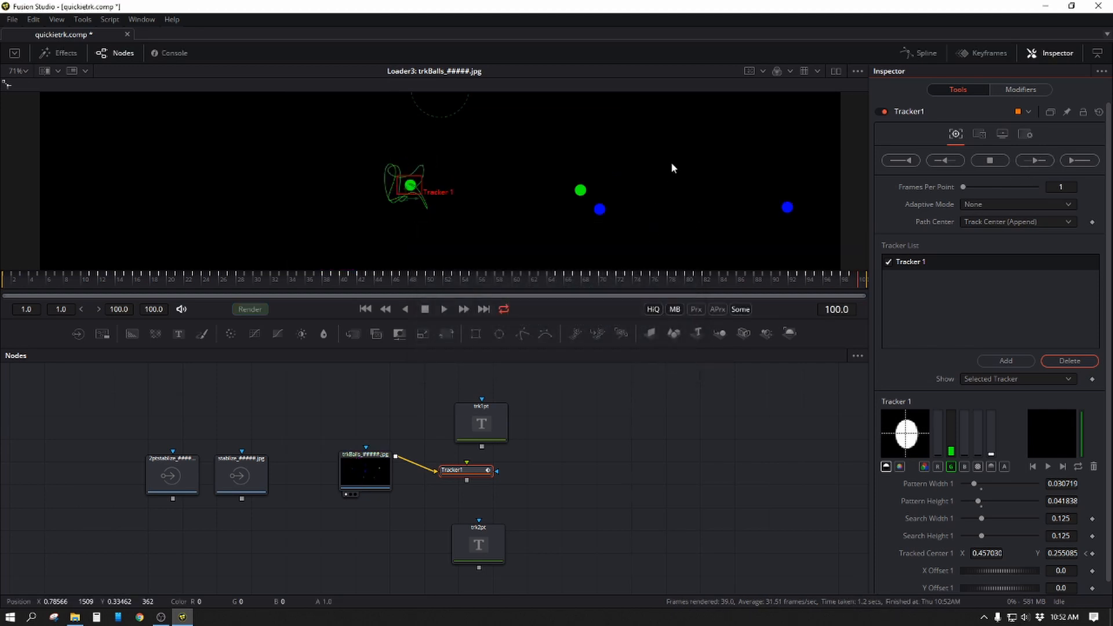
Step: Connect the trk1pt text node to Tracker1's foreground input and place it above the tracker node
scroll(624, 183, down, 3)
click(606, 400)
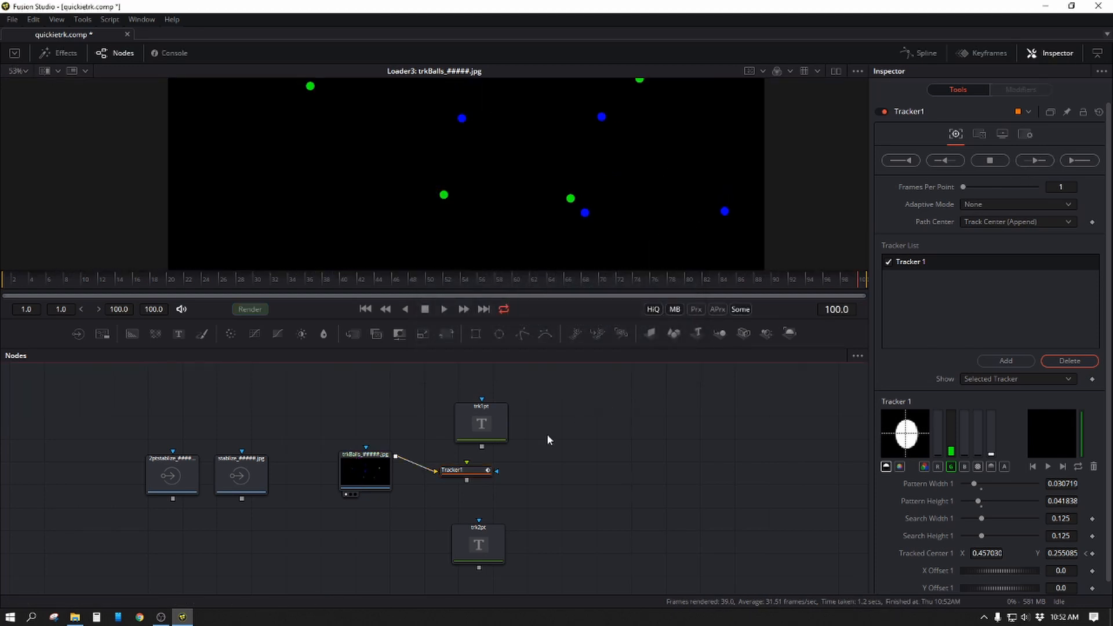
drag(488, 430, 472, 411)
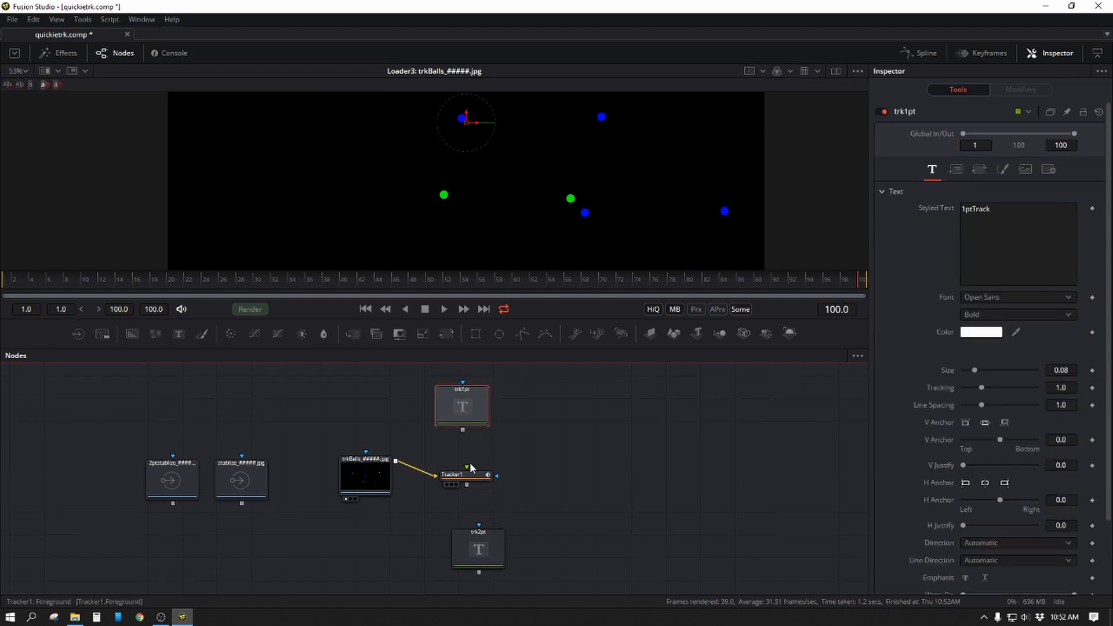
drag(468, 464, 463, 431)
drag(477, 404, 482, 413)
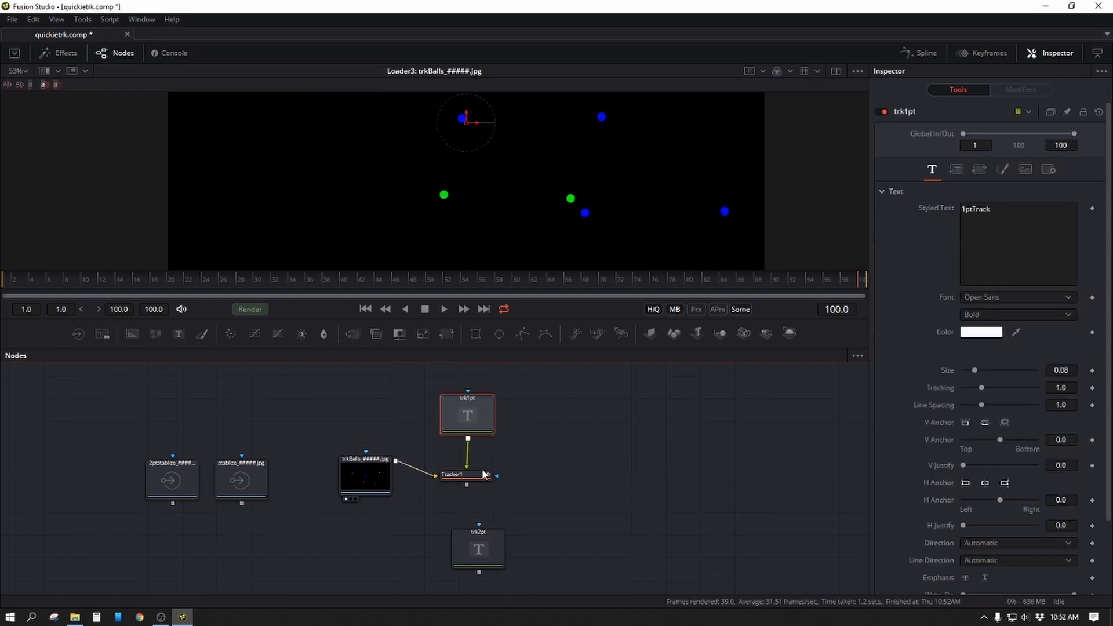
Step: Show the Tracker1 node's output in the viewer with the whole frame visible
click(480, 474)
key(1)
scroll(431, 191, down, 4)
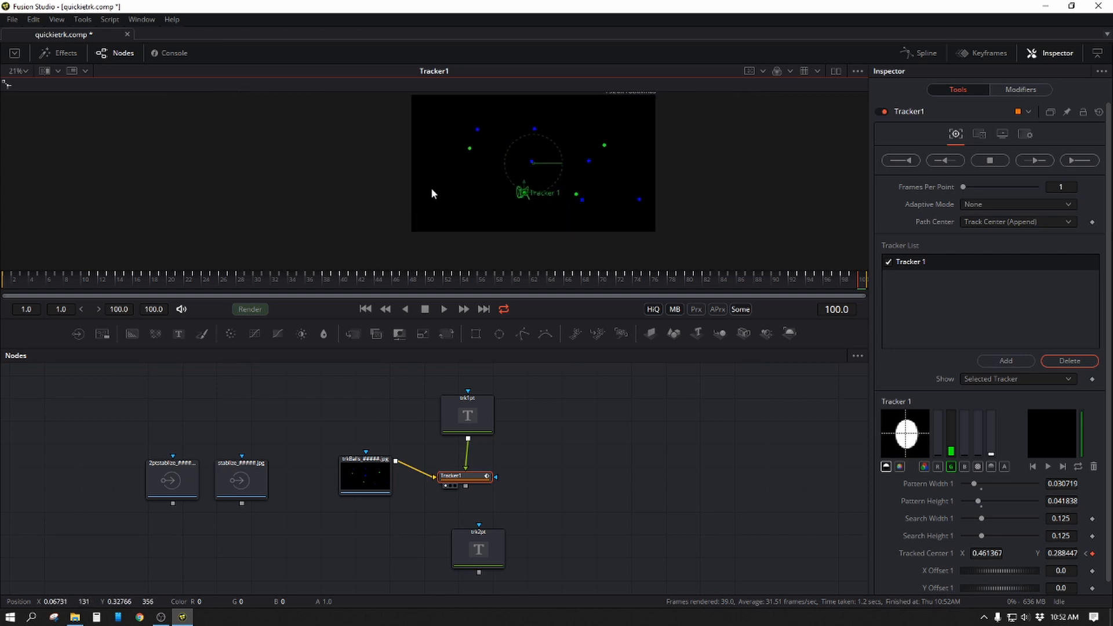
Step: Set Tracker1's operation to Match Move so the text composites over the footage
click(986, 137)
click(977, 160)
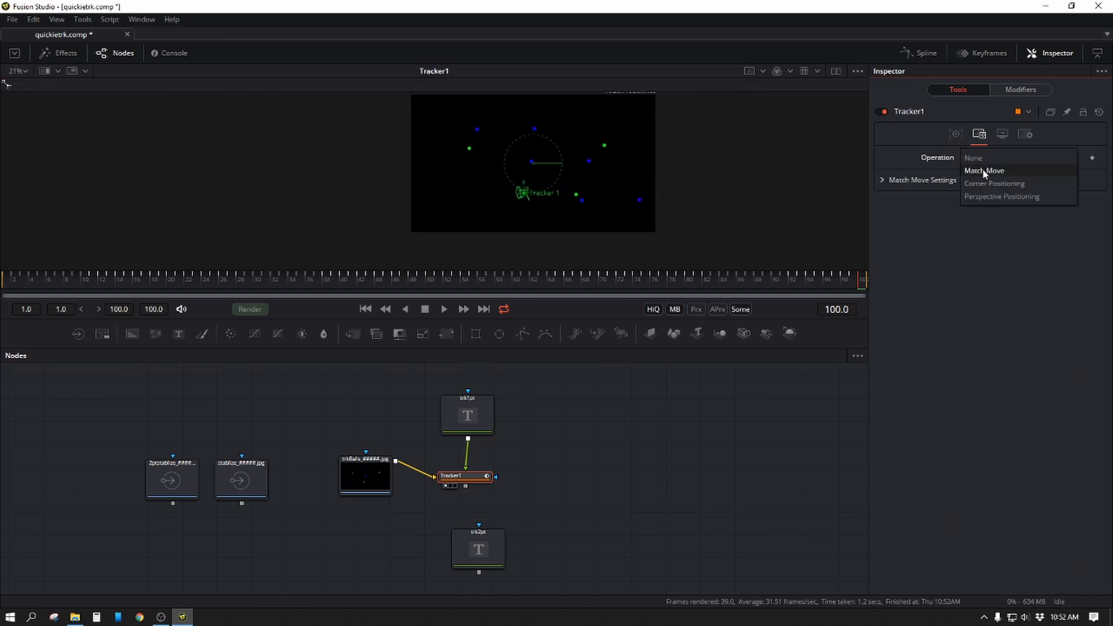
click(985, 171)
scroll(690, 173, up, 3)
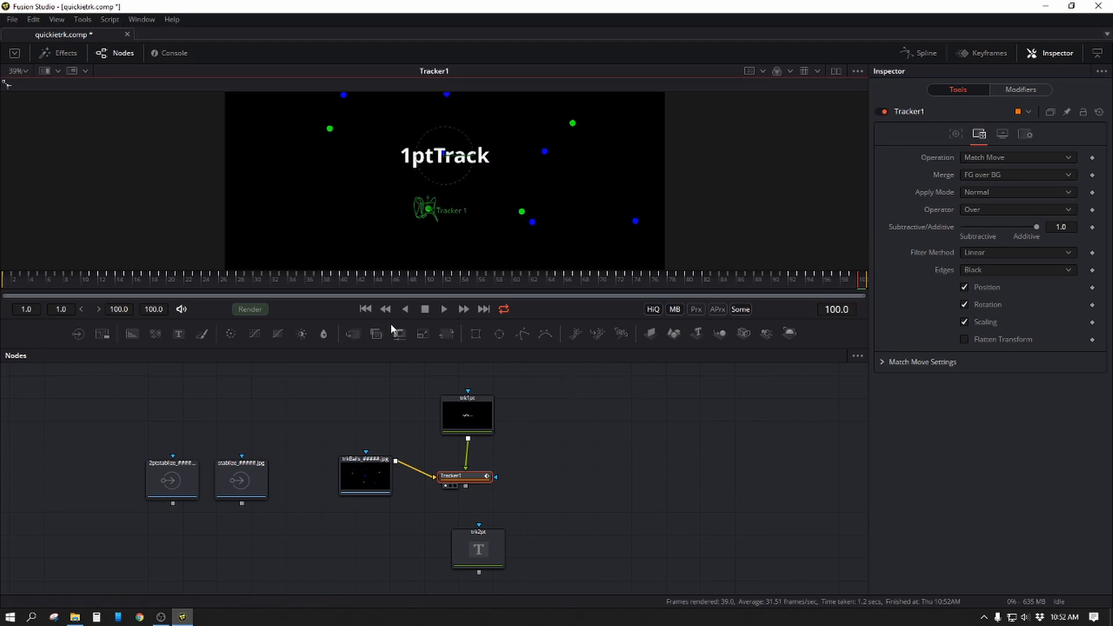
Step: Play the match-moved text from frame 1, stop playback, and scrub to frame 45 to check how it follows
click(365, 309)
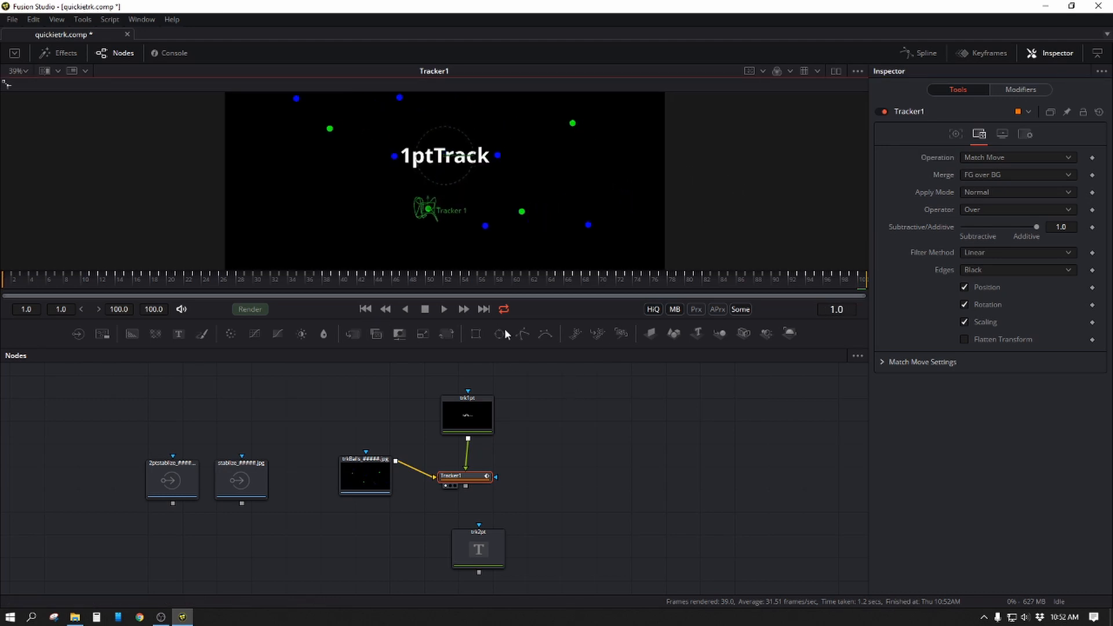
click(537, 392)
click(444, 309)
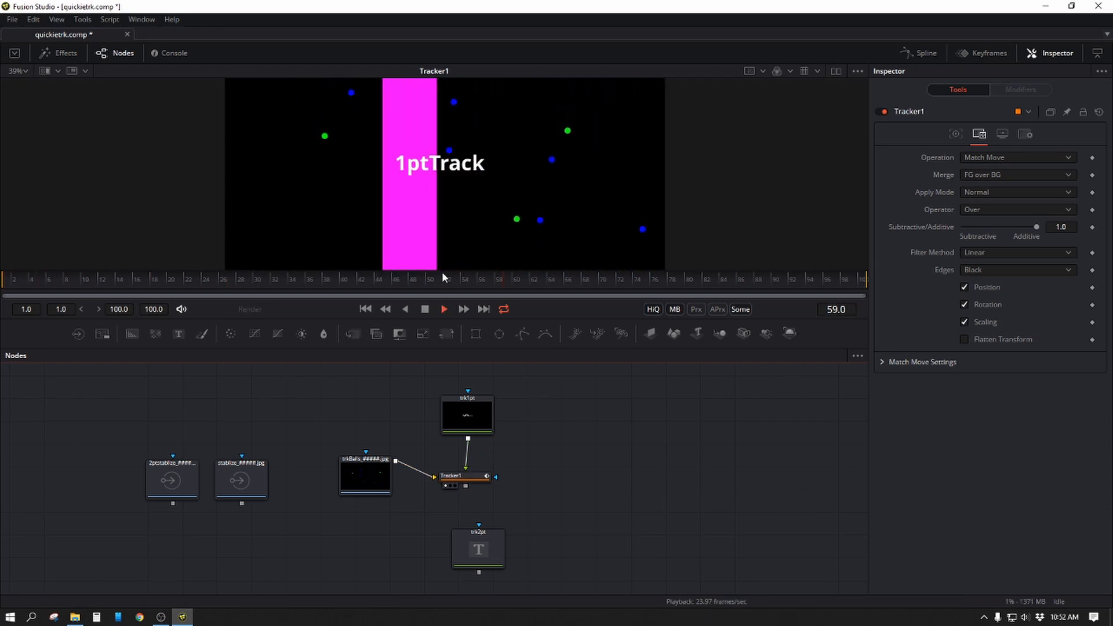
click(444, 310)
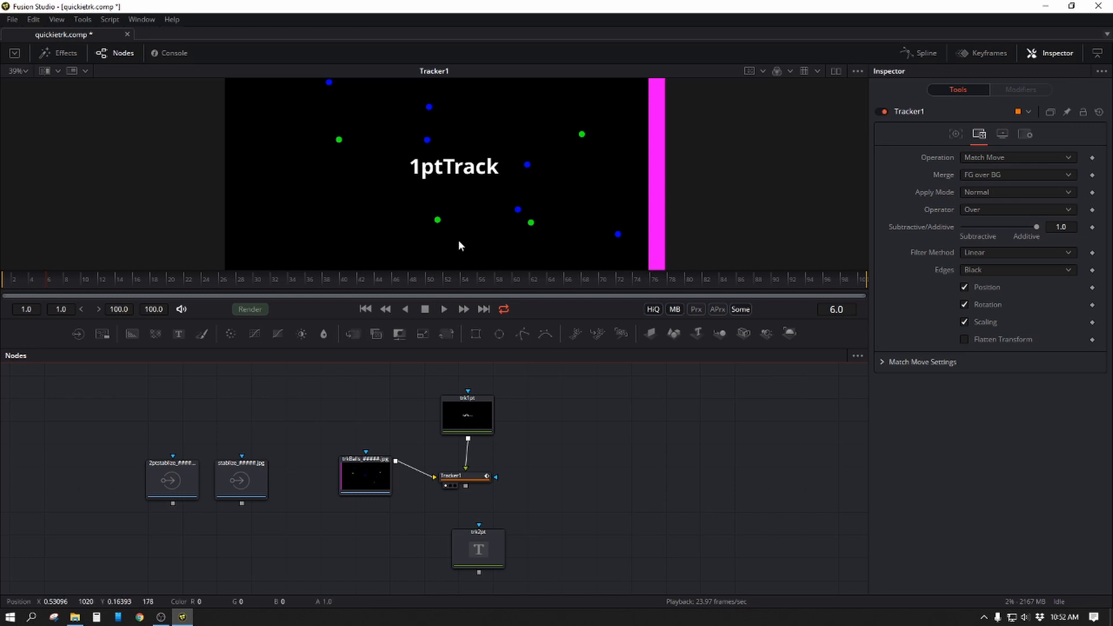
drag(414, 283, 386, 284)
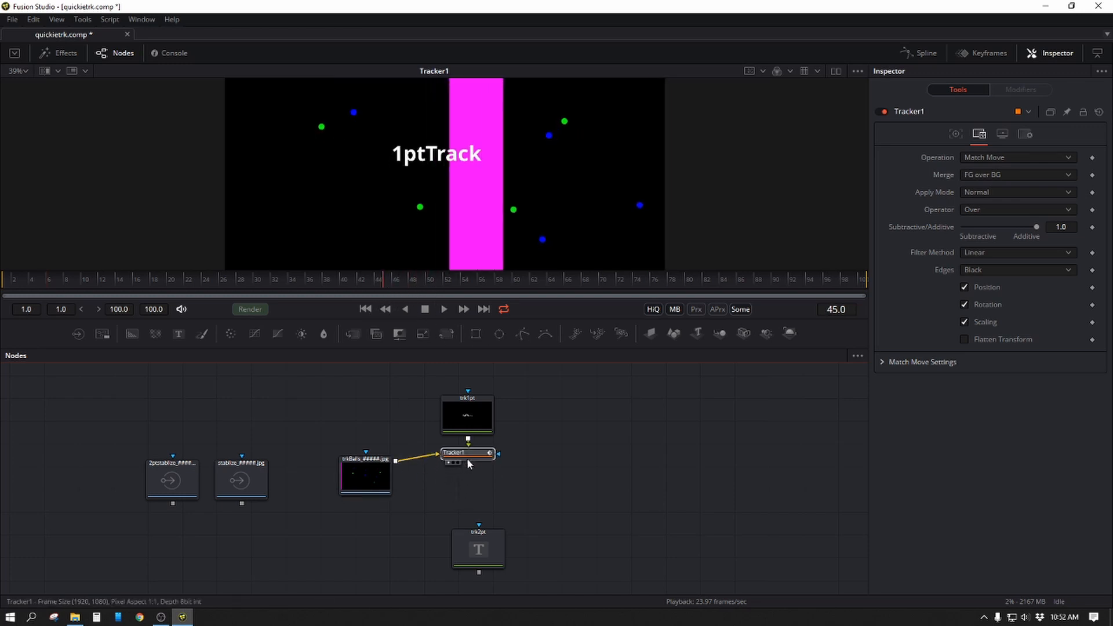
Step: Add a second Tracker node fed by the trkBalls footage, with trk2pt as its foreground, and view its output
scroll(420, 481, down, 3)
key(shift+space)
text(trac)
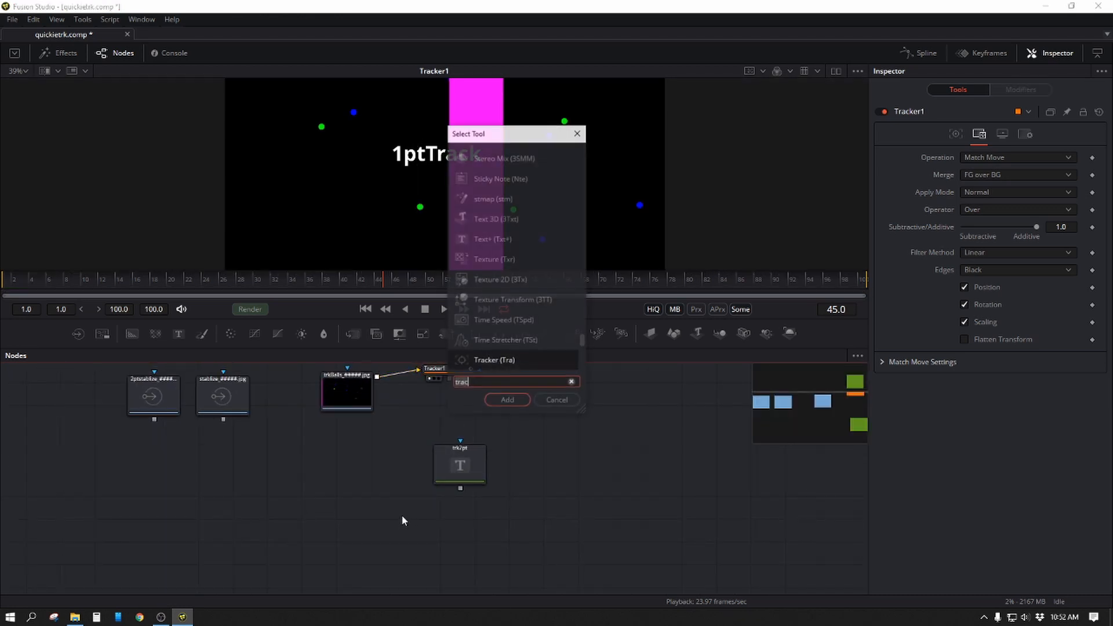
click(511, 405)
drag(402, 512, 377, 376)
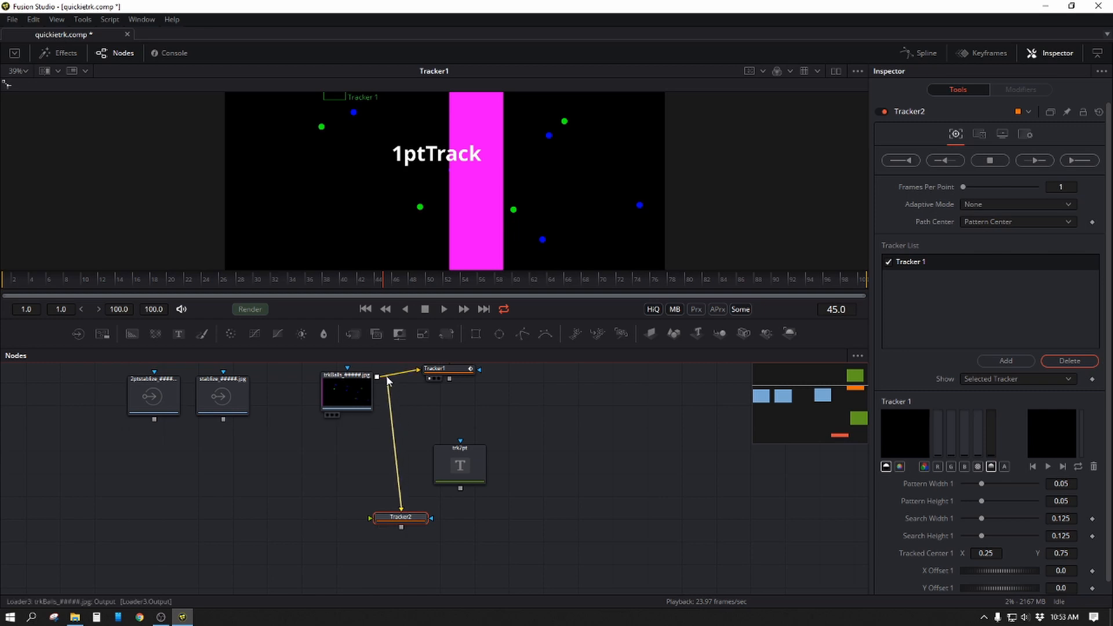
drag(402, 520, 455, 519)
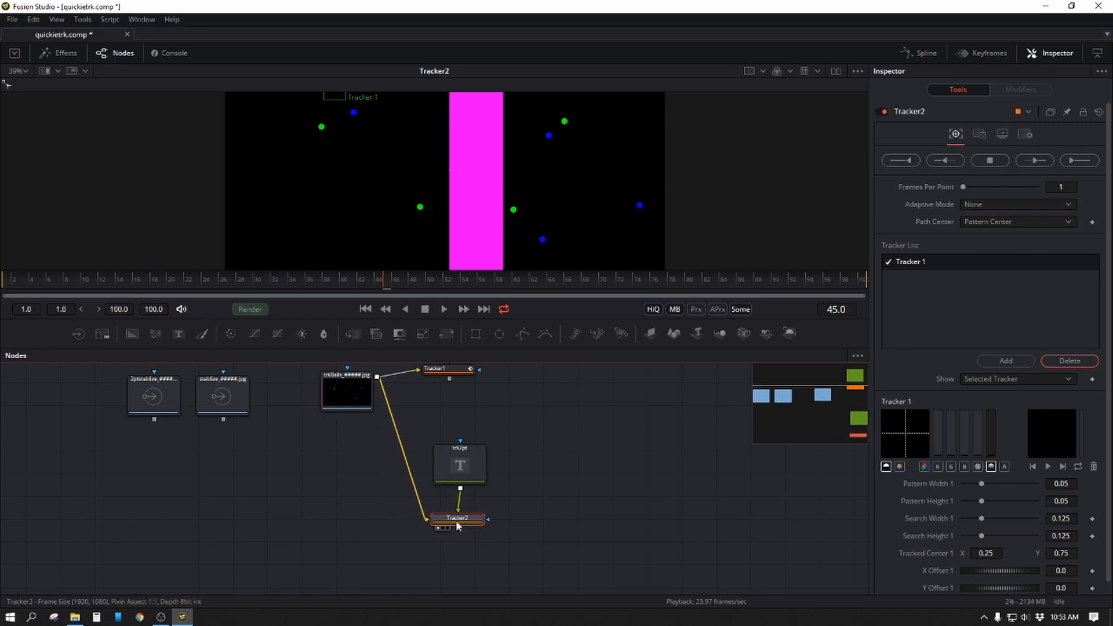
Step: At frame 43, fit Tracker2's pattern box, about 0.034 by 0.053, around the blue dot beside the magenta bar using the blue channel
drag(452, 193, 438, 239)
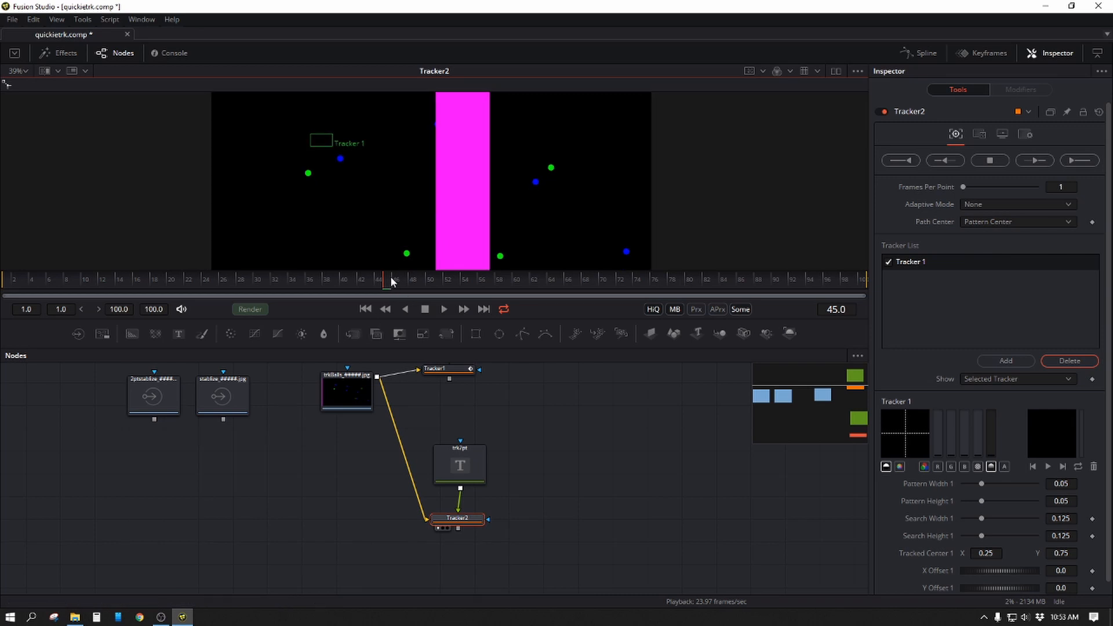
drag(391, 276, 202, 249)
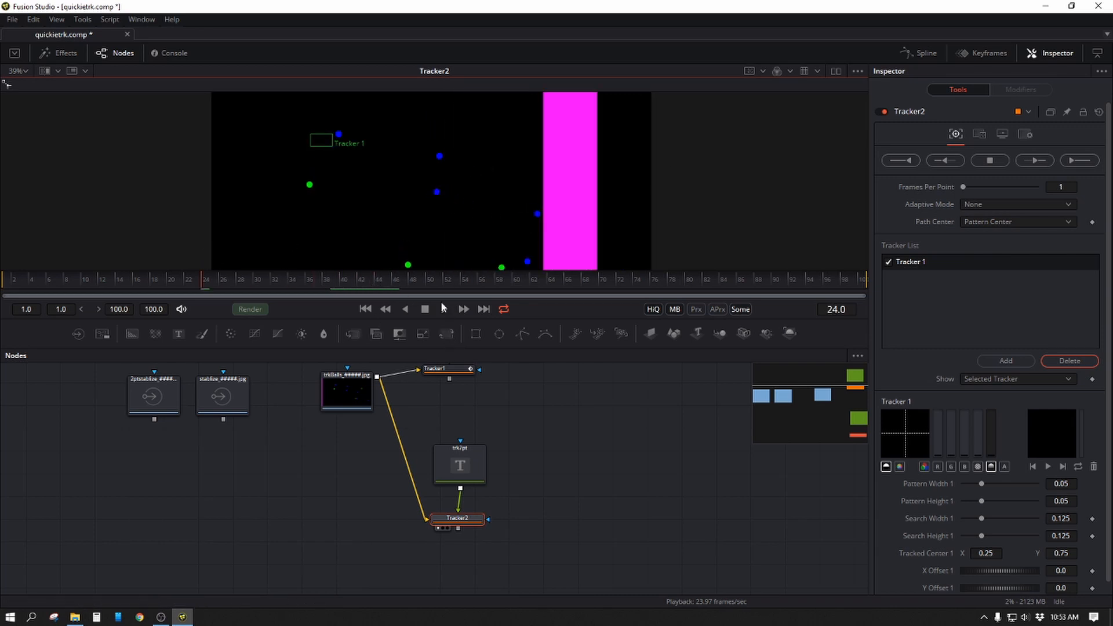
drag(422, 278, 367, 277)
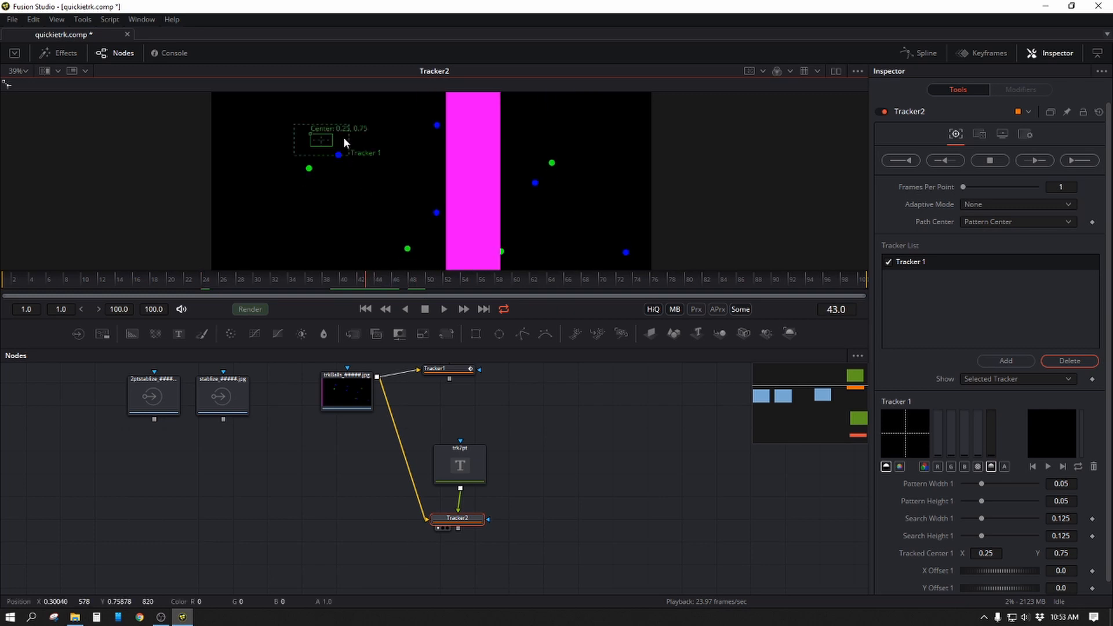
drag(311, 134, 424, 207)
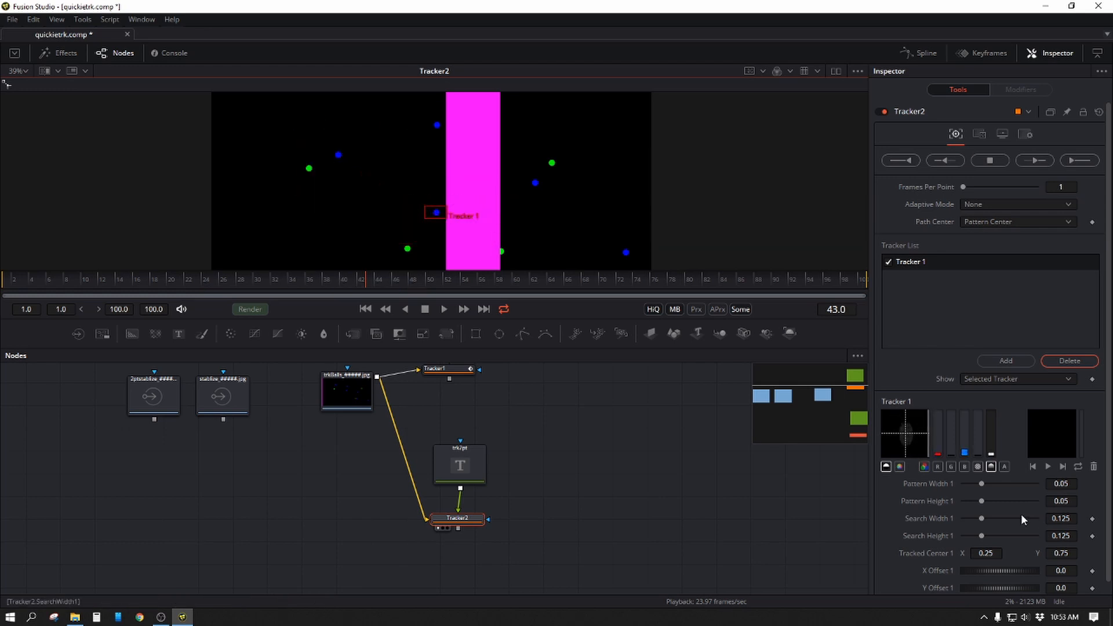
click(964, 466)
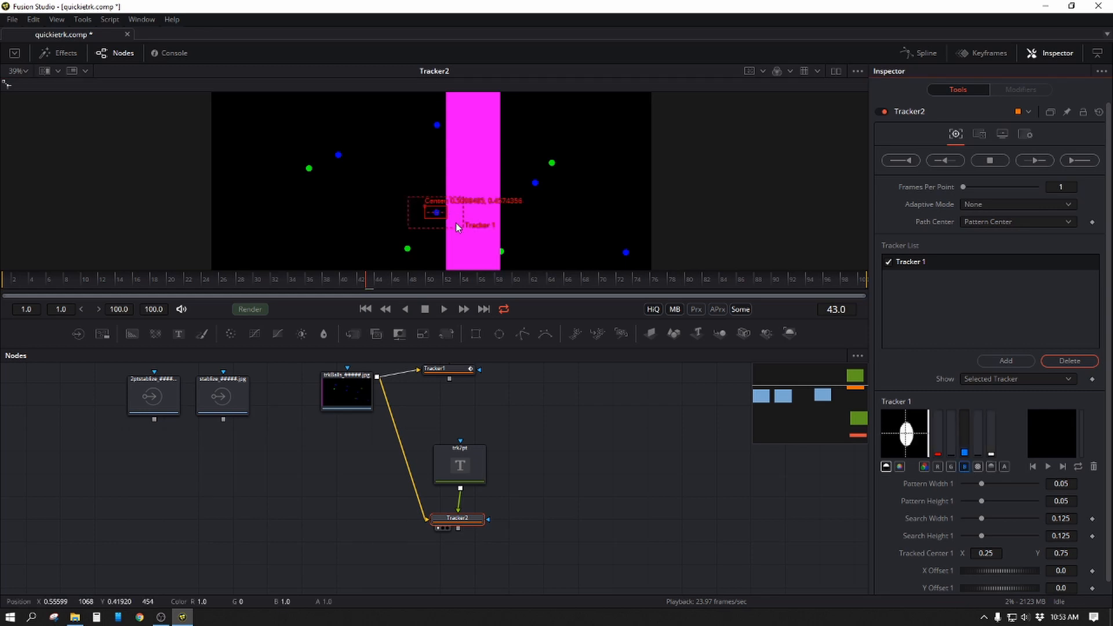
drag(444, 222, 443, 222)
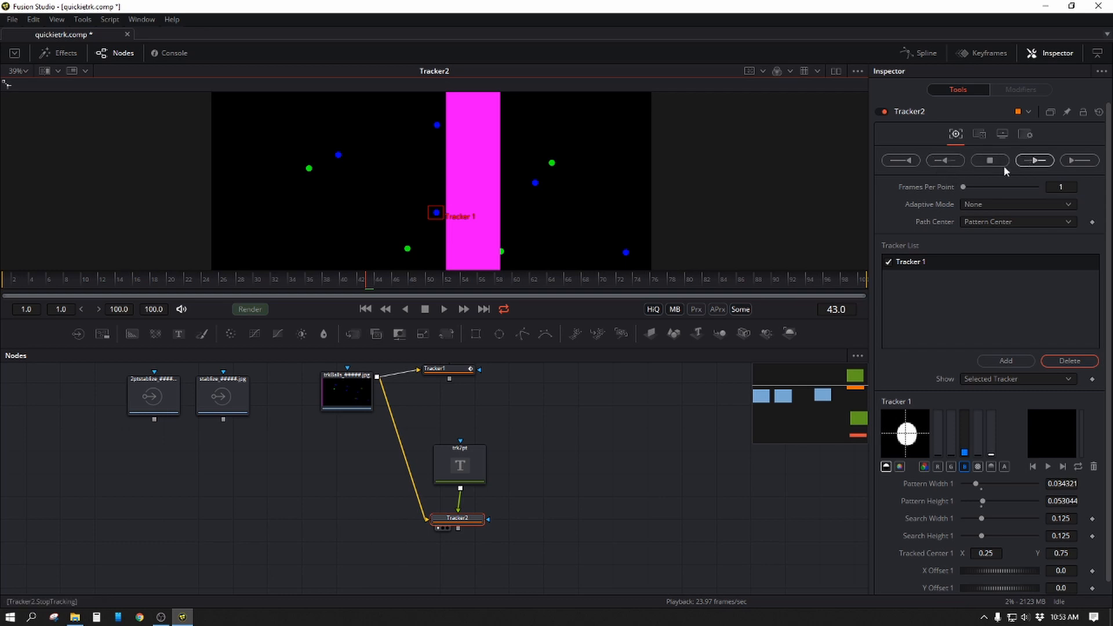
Step: Track the blue dot backward from frame 43 to frame 1, and return to frame 43
click(948, 160)
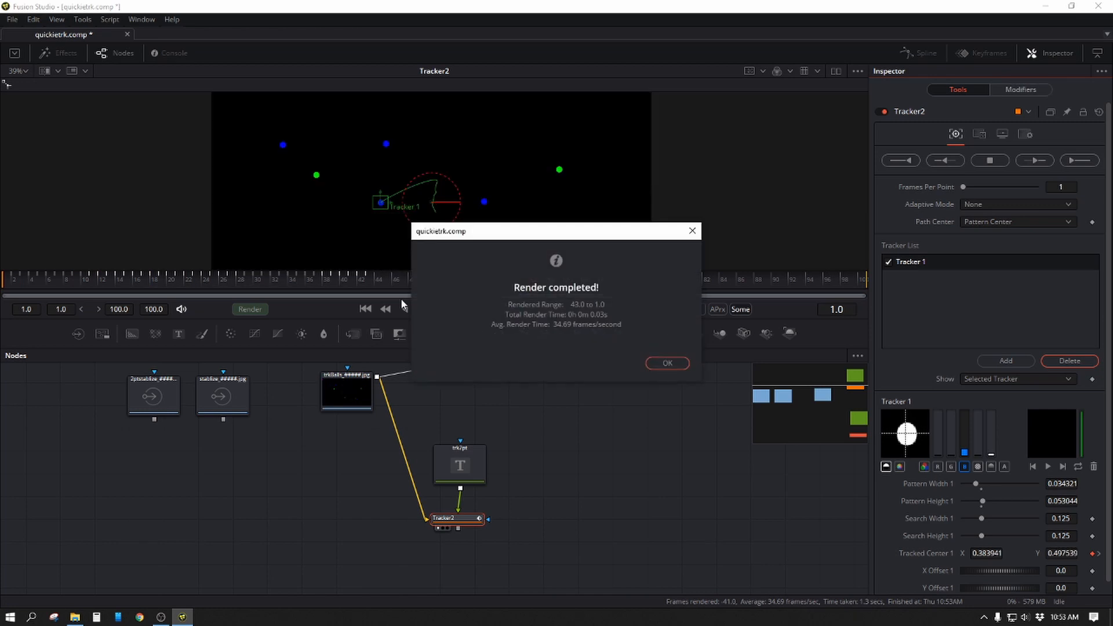
click(660, 362)
click(369, 277)
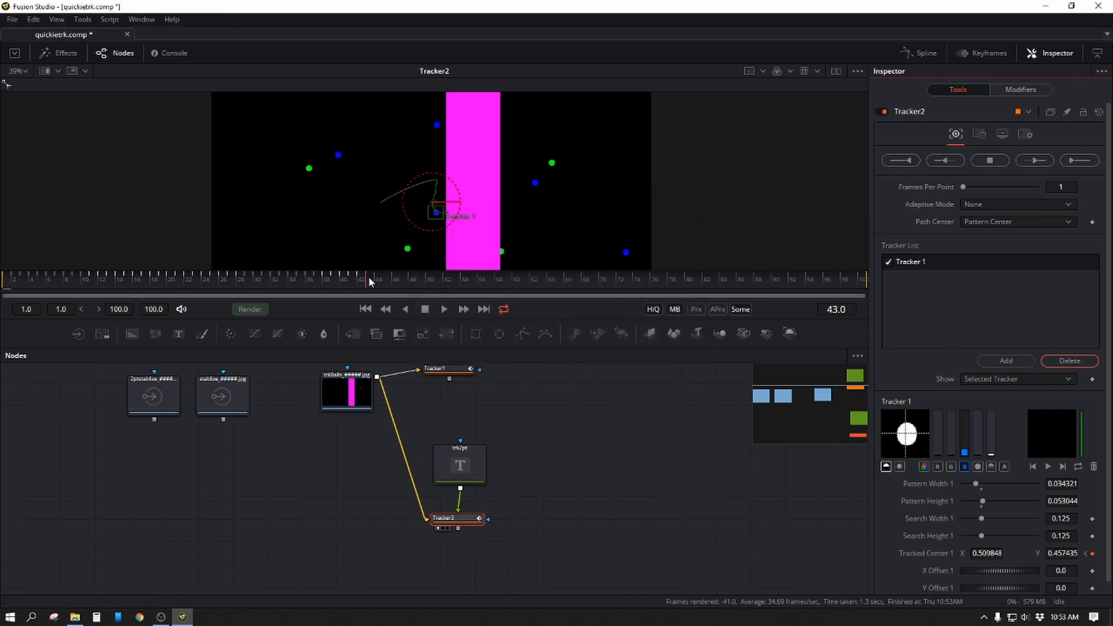
Step: Check how long the magenta bar hides the dot, and set the render end to frame 60
drag(370, 276, 517, 301)
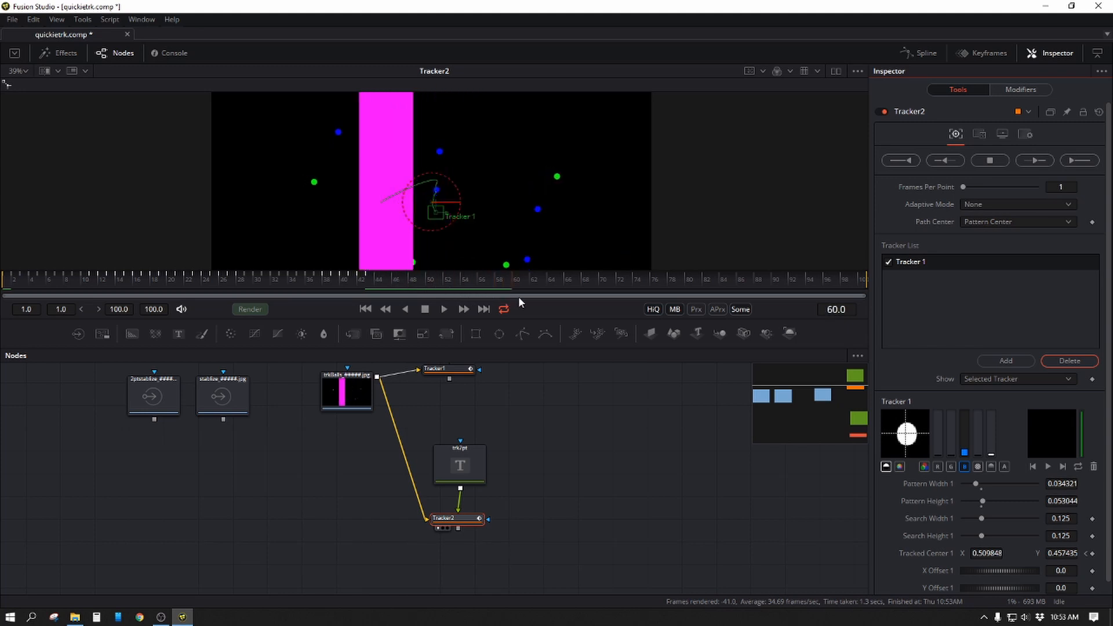
drag(518, 297, 370, 282)
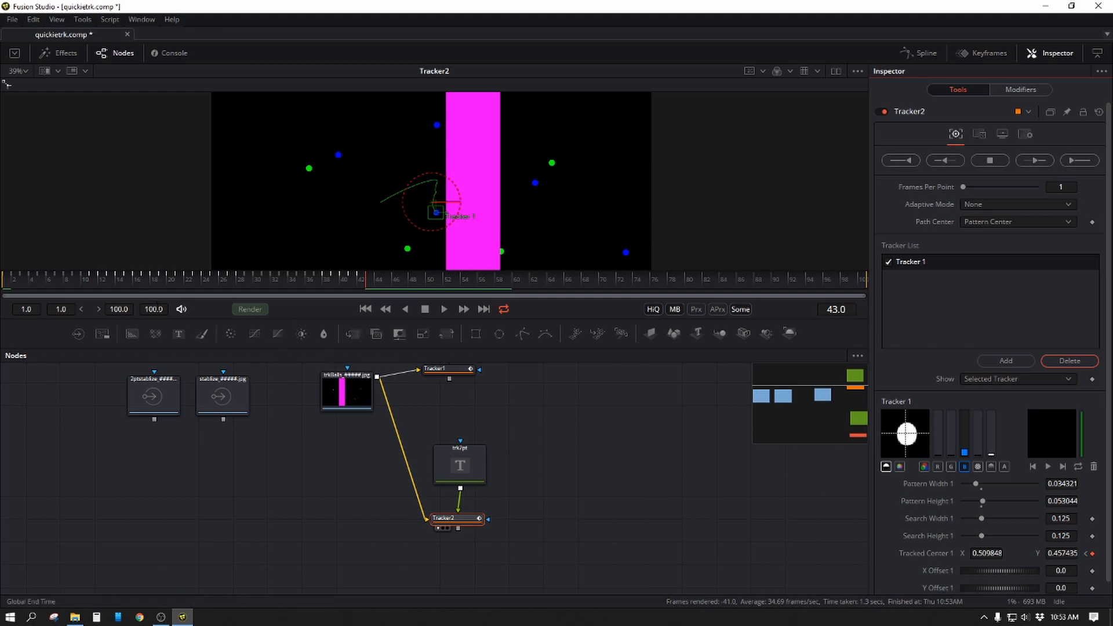
double_click(128, 310)
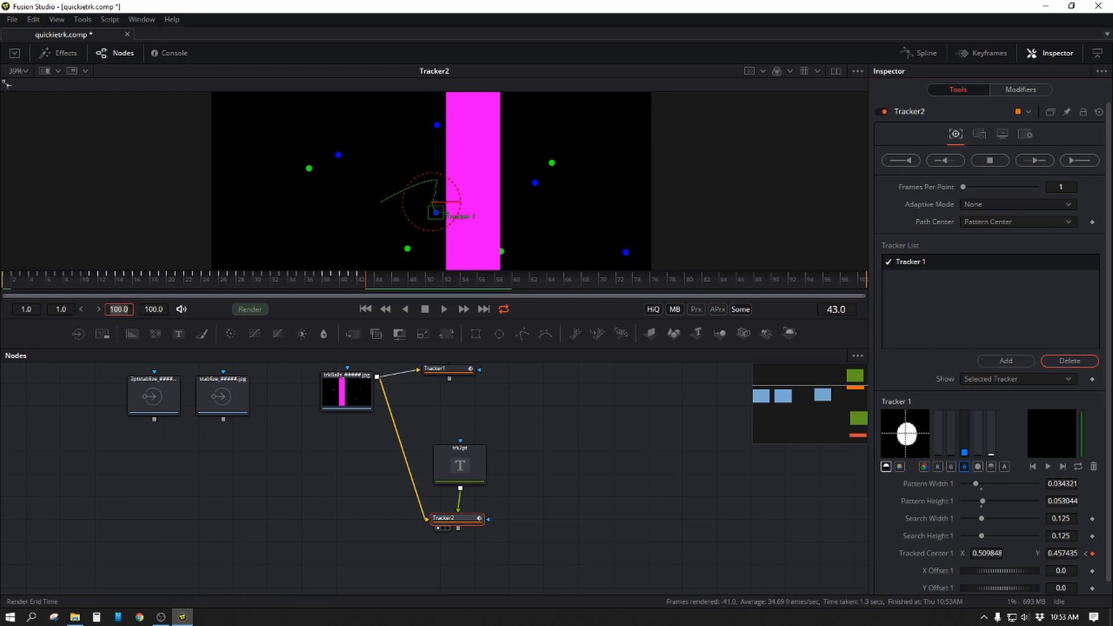
text(60)
key(Return)
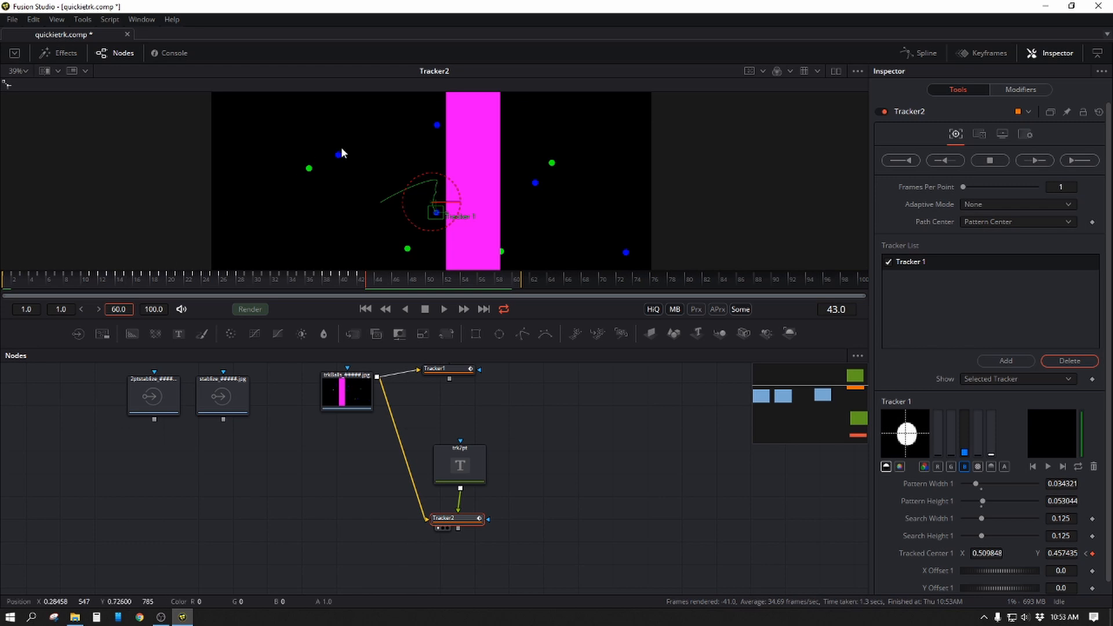
Step: Move the pattern box to the unobstructed blue dot up and left, and track forward from frame 43 to 60
drag(428, 212, 335, 154)
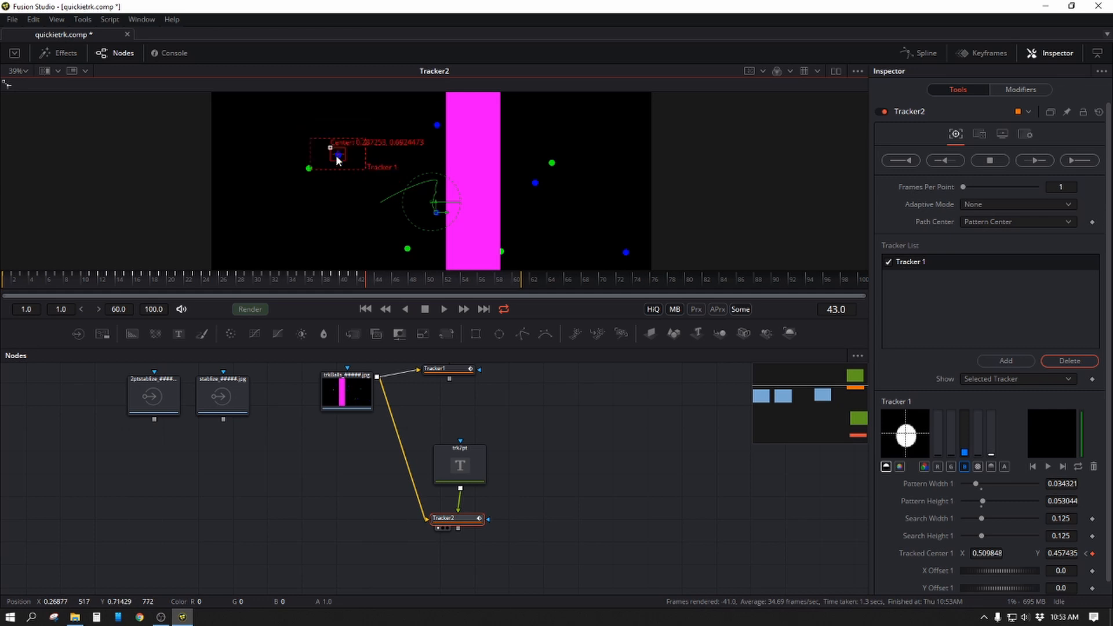
click(1036, 161)
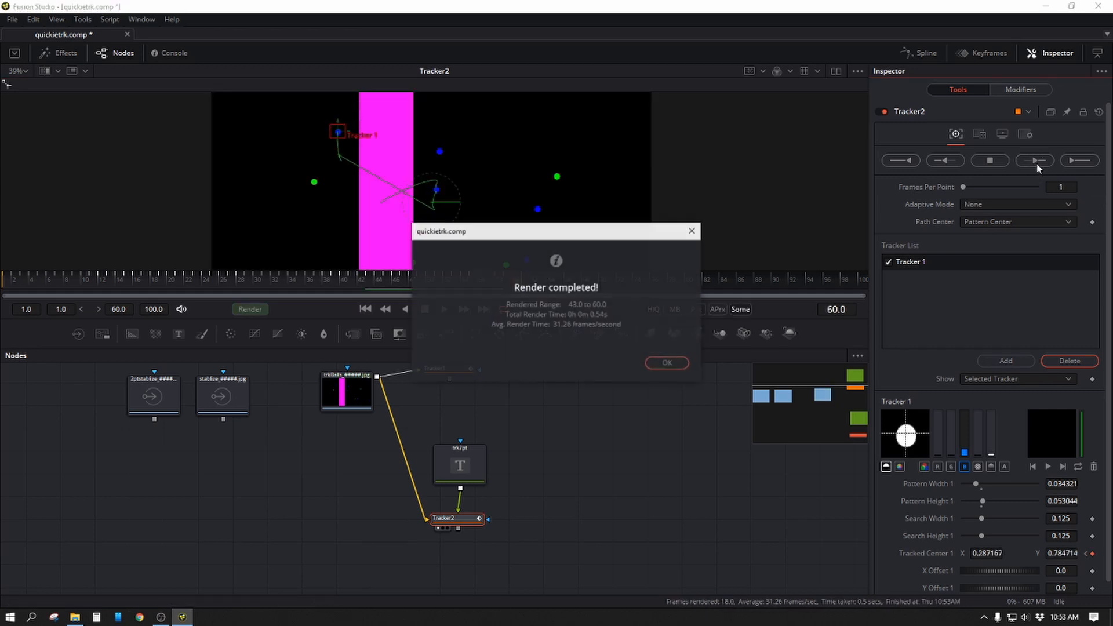
click(667, 364)
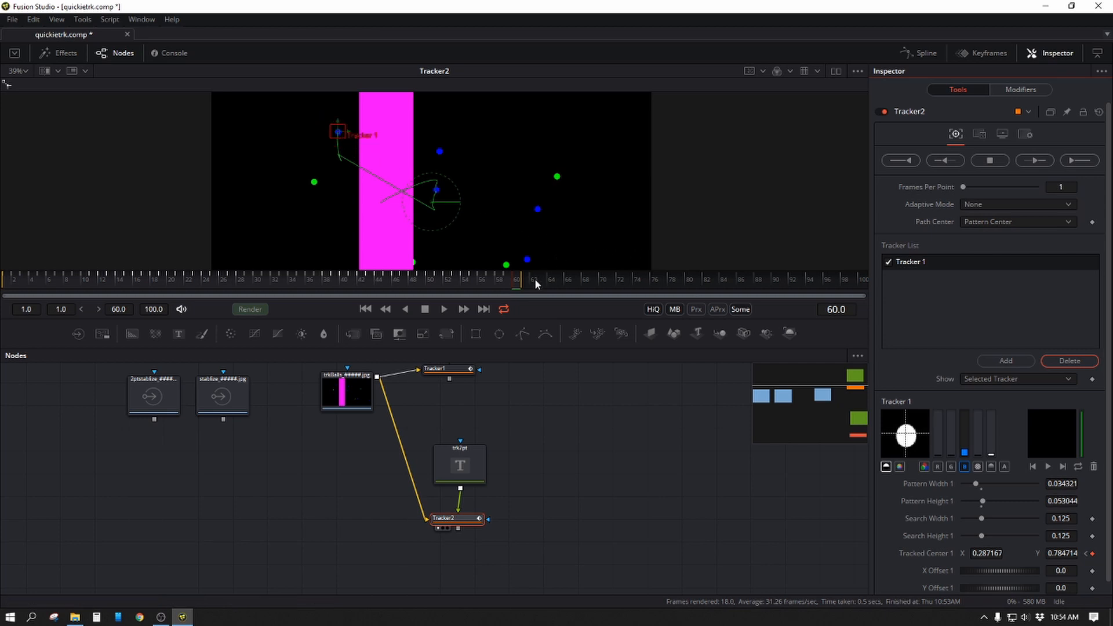
Step: Set the render end to frame 100 and move the pattern box back onto the original blue dot at frame 60
click(118, 309)
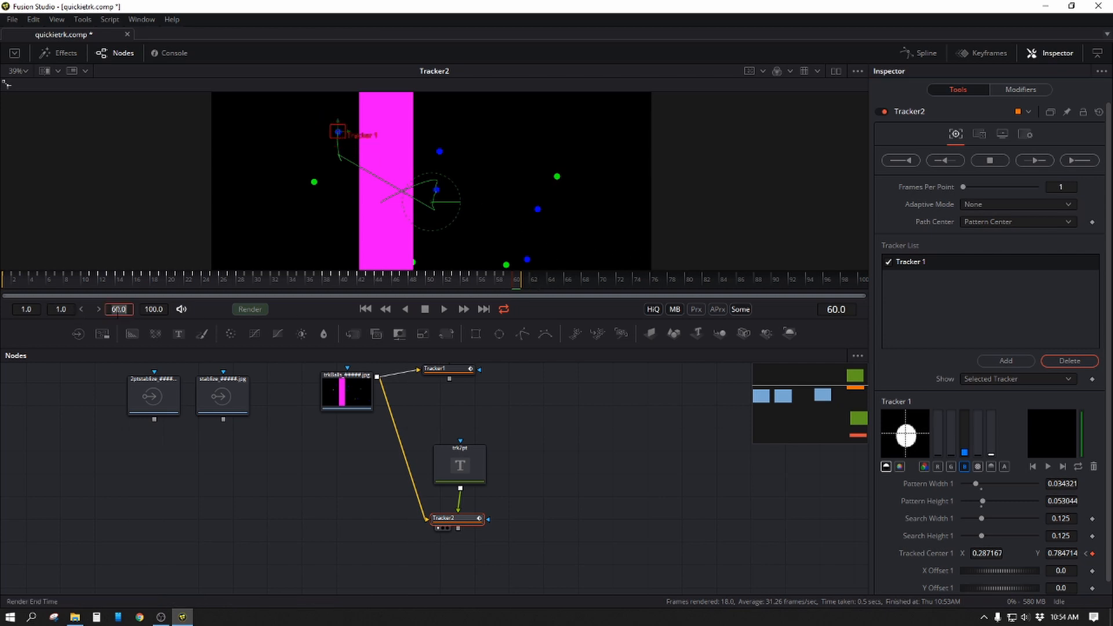
text(100)
key(Return)
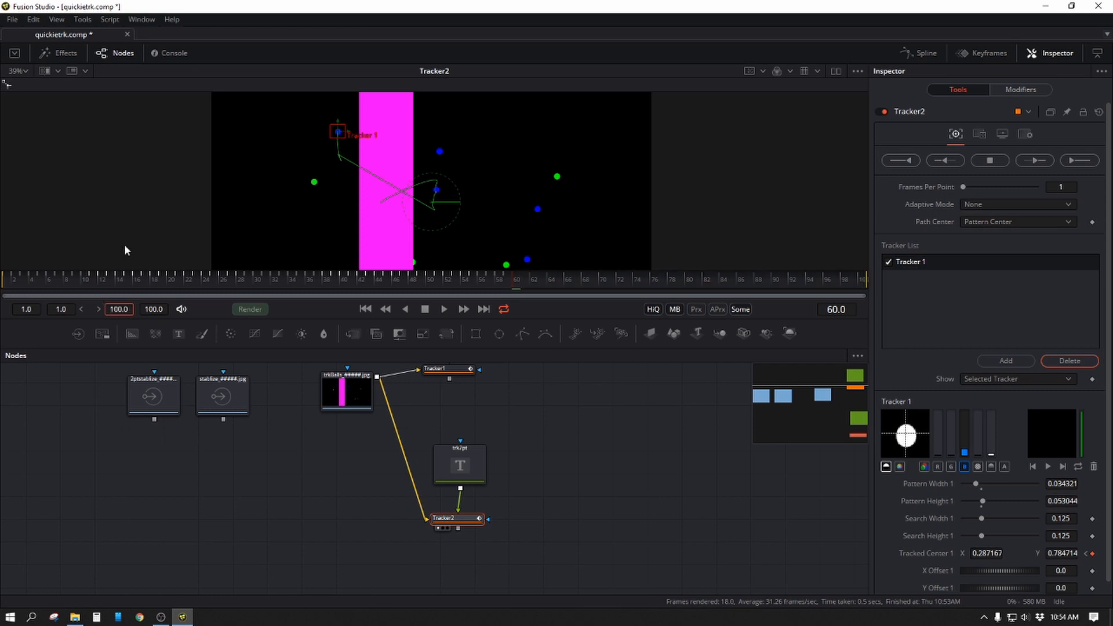
drag(329, 127, 427, 186)
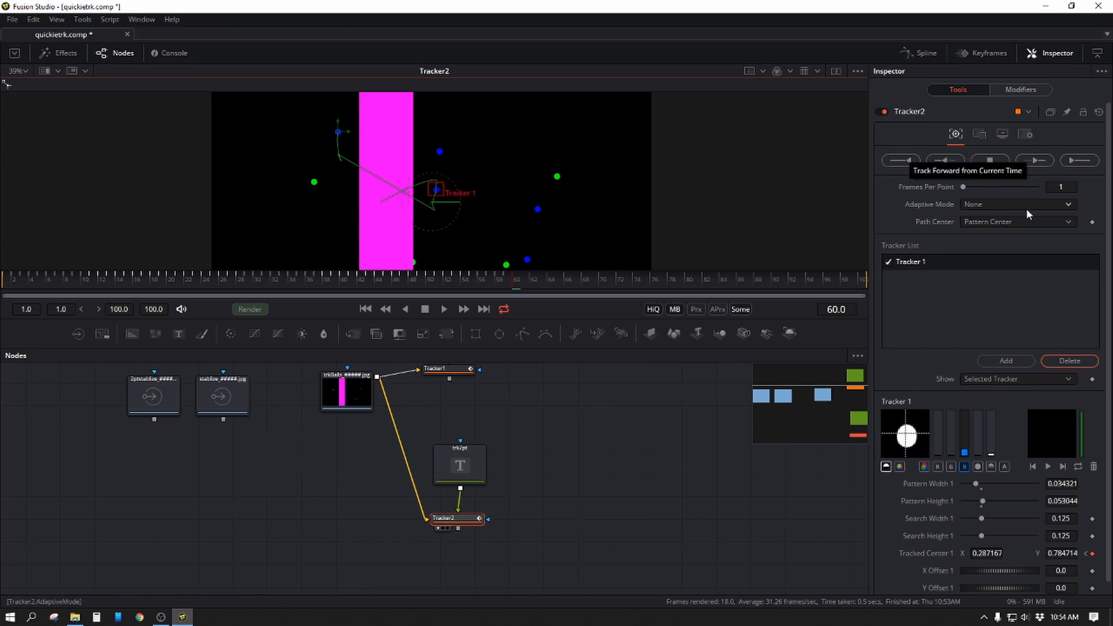
Step: At frame 42, set the path center to Track Center (Append) and move the pattern box onto the unobstructed blue dot up and left
click(983, 224)
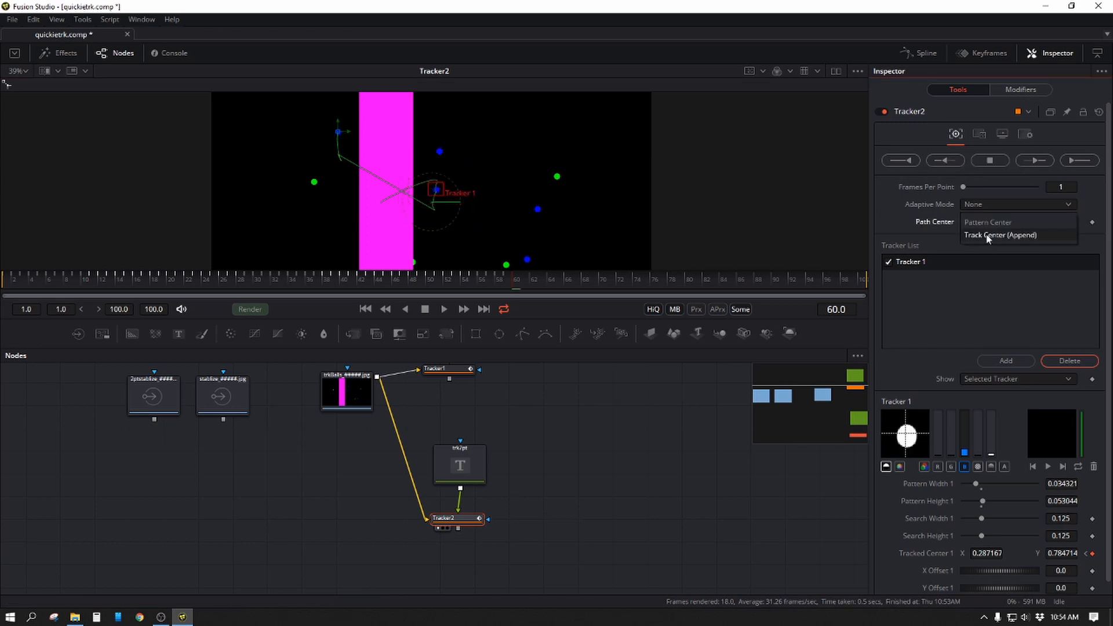
click(555, 241)
drag(509, 284, 364, 300)
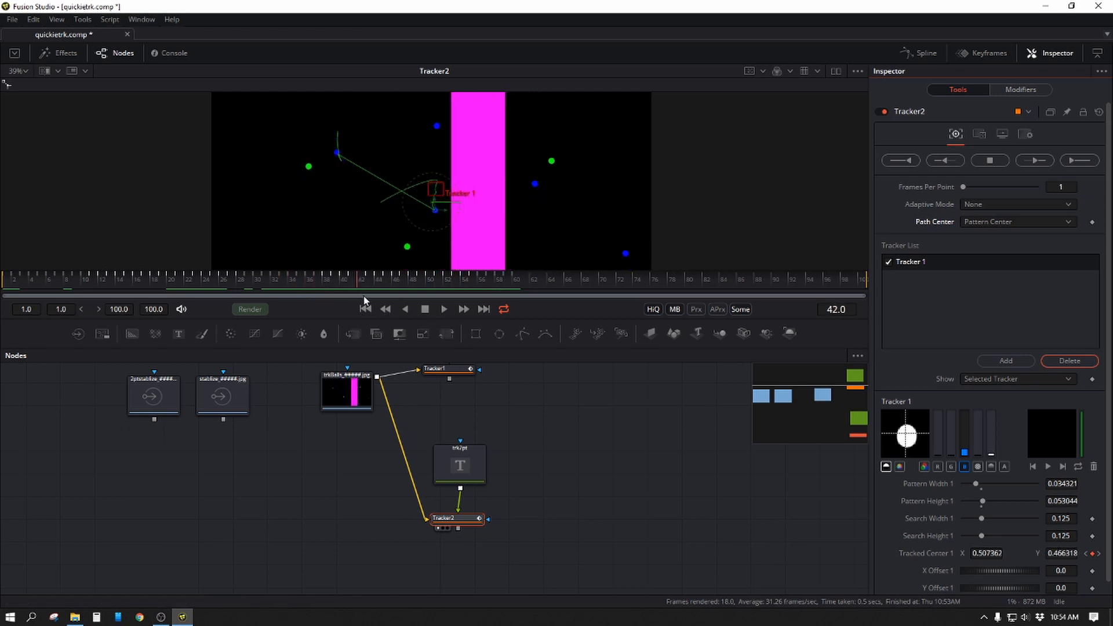
click(1031, 222)
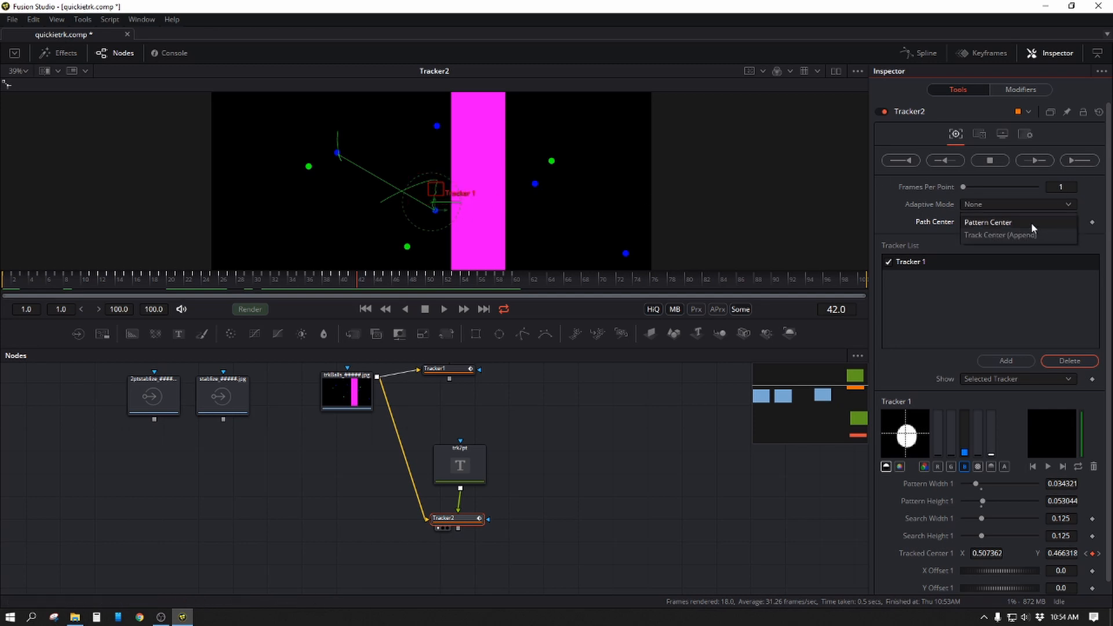
click(1028, 234)
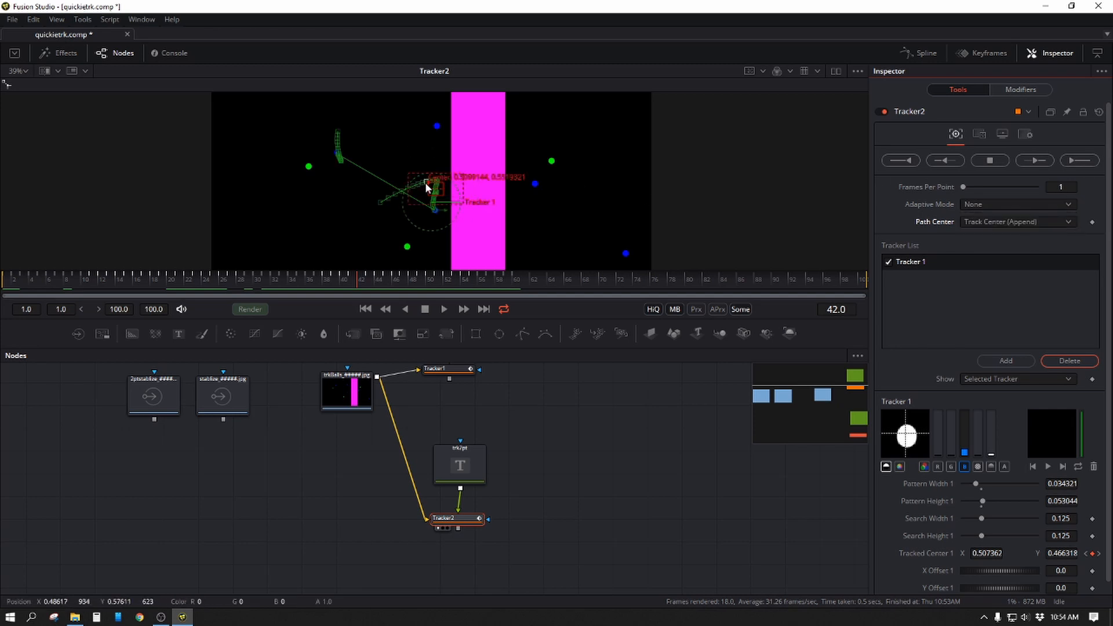
drag(430, 184, 333, 152)
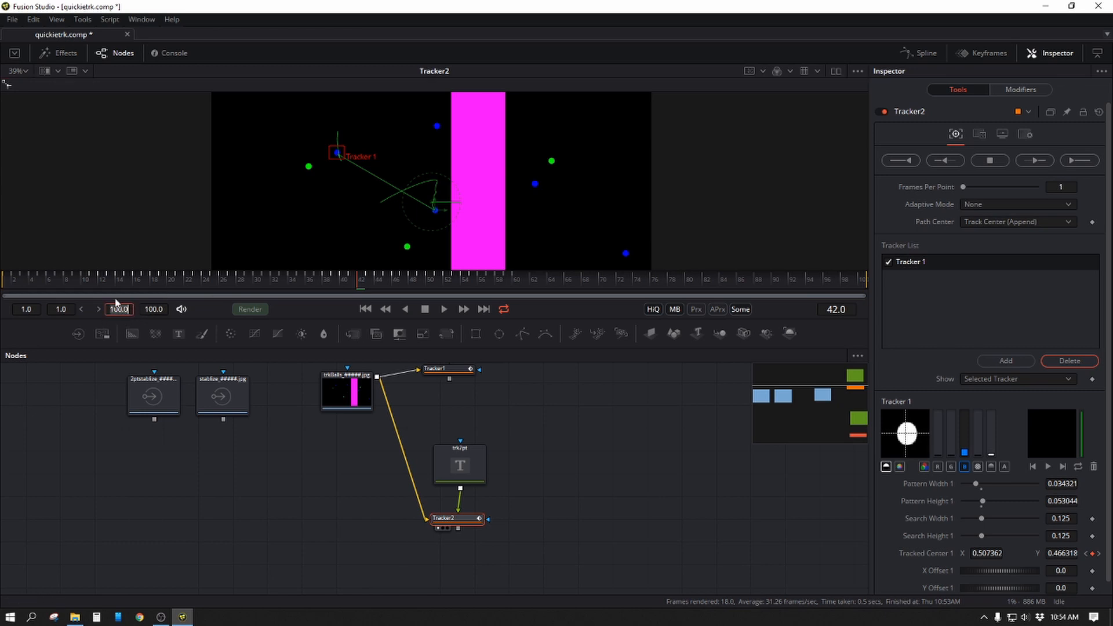
Step: Set the render end to frame 60 and track forward from frame 42 with the offset pattern
key(Return)
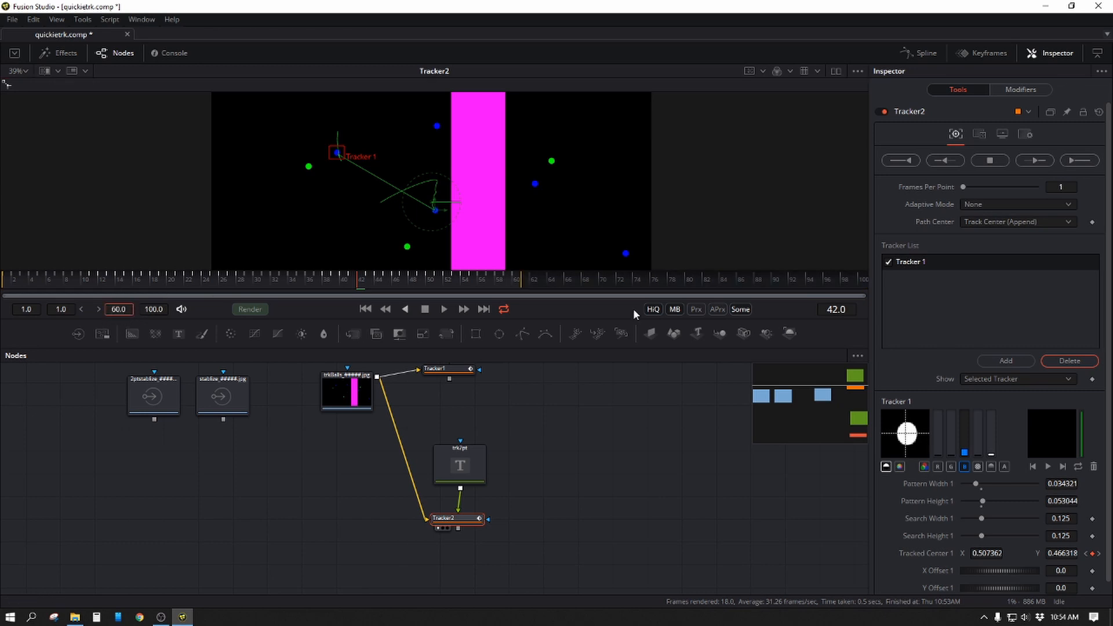
click(1035, 160)
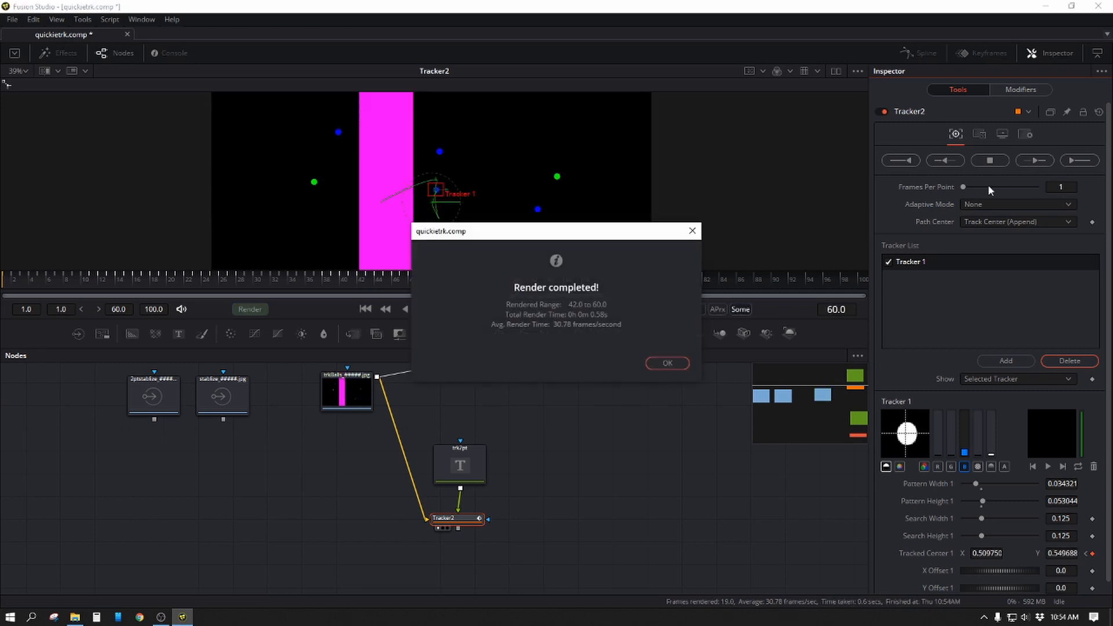
click(668, 363)
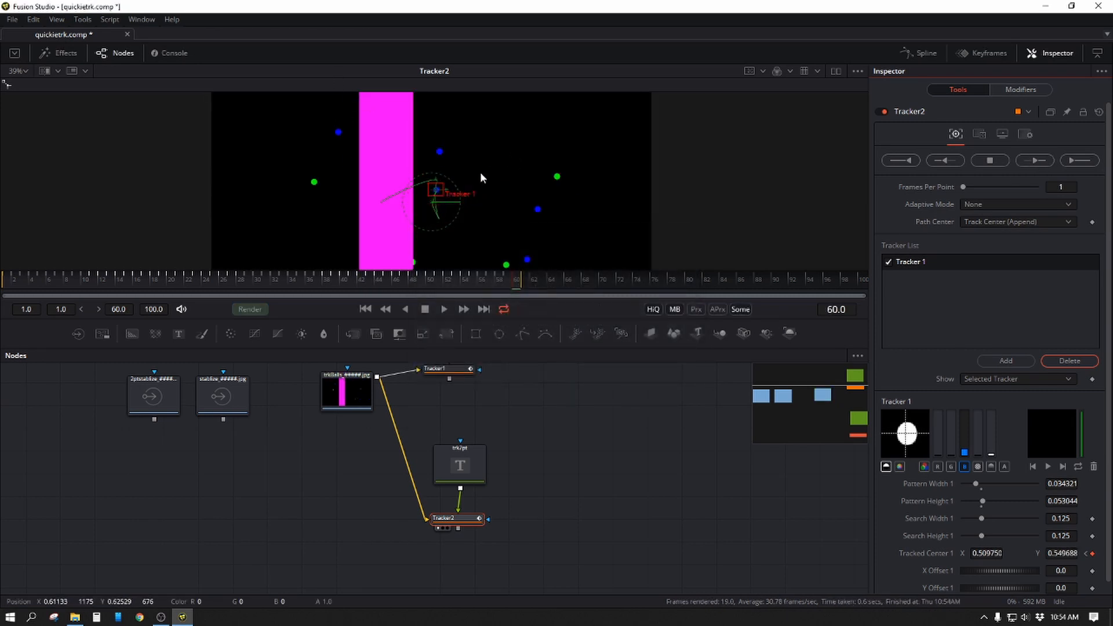
Step: Set the render end to frame 100, re-seat the pattern box on the original blue dot at frame 60, and track forward
scroll(493, 176, up, 2)
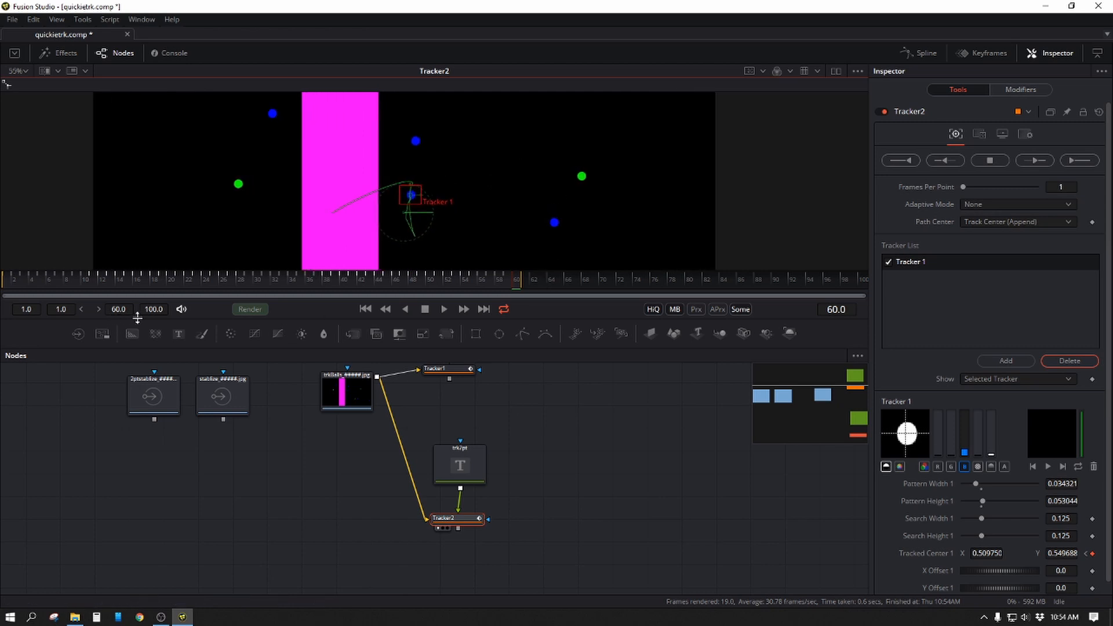
click(121, 309)
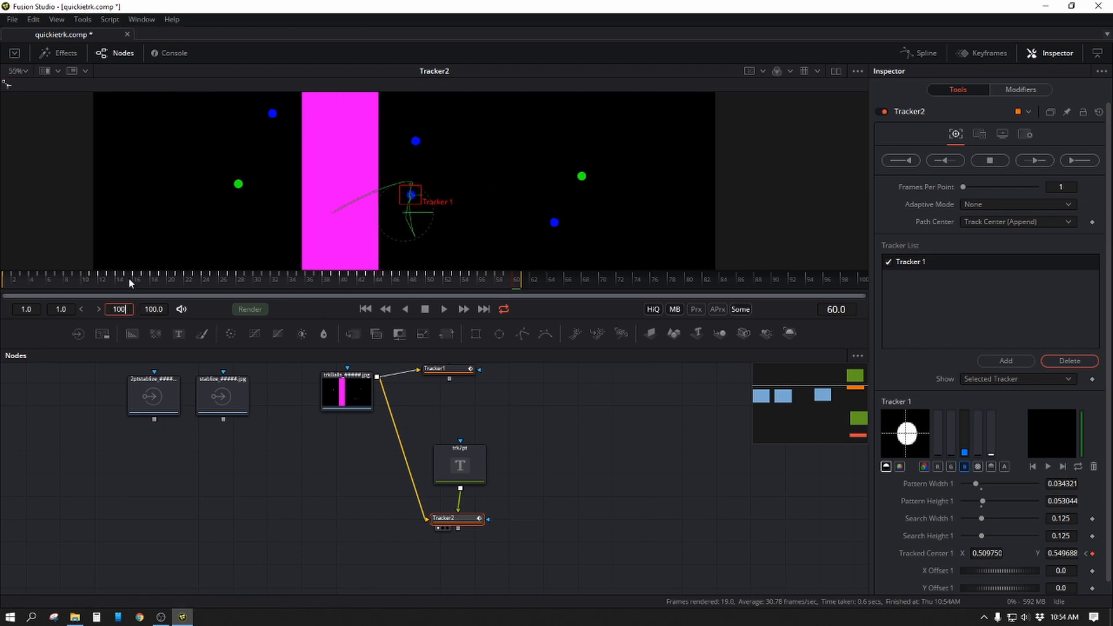
key(Return)
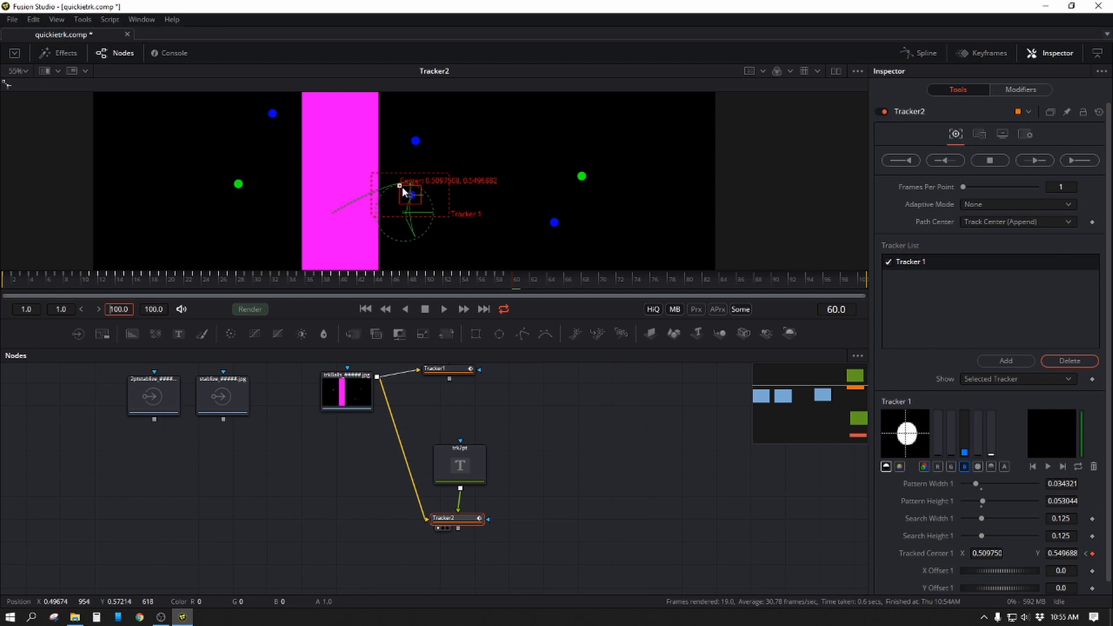
drag(401, 186, 402, 186)
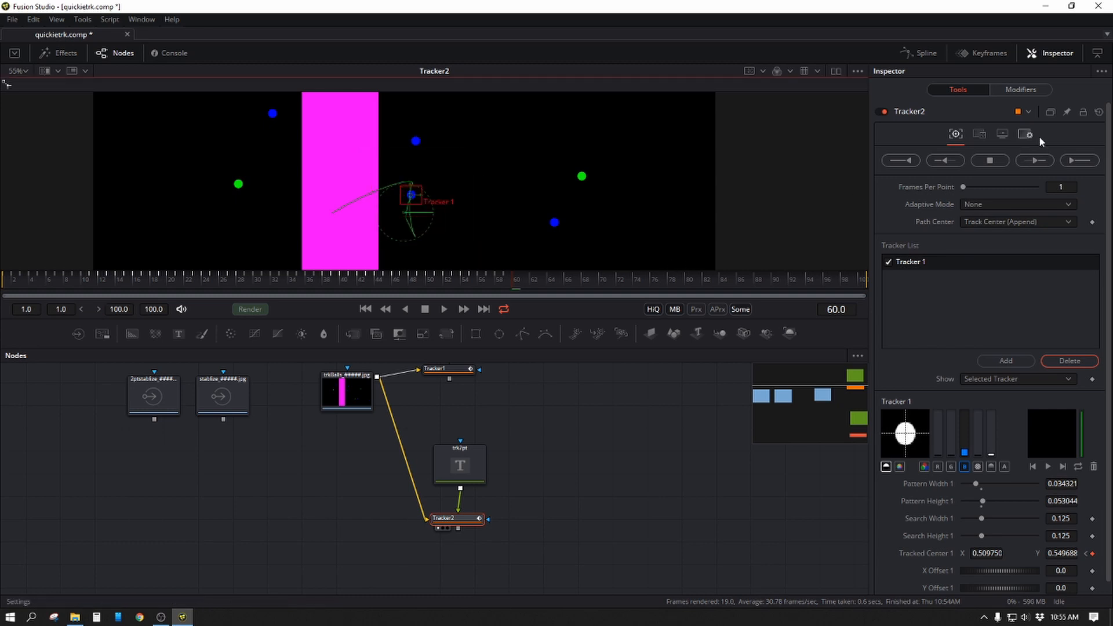
click(1034, 160)
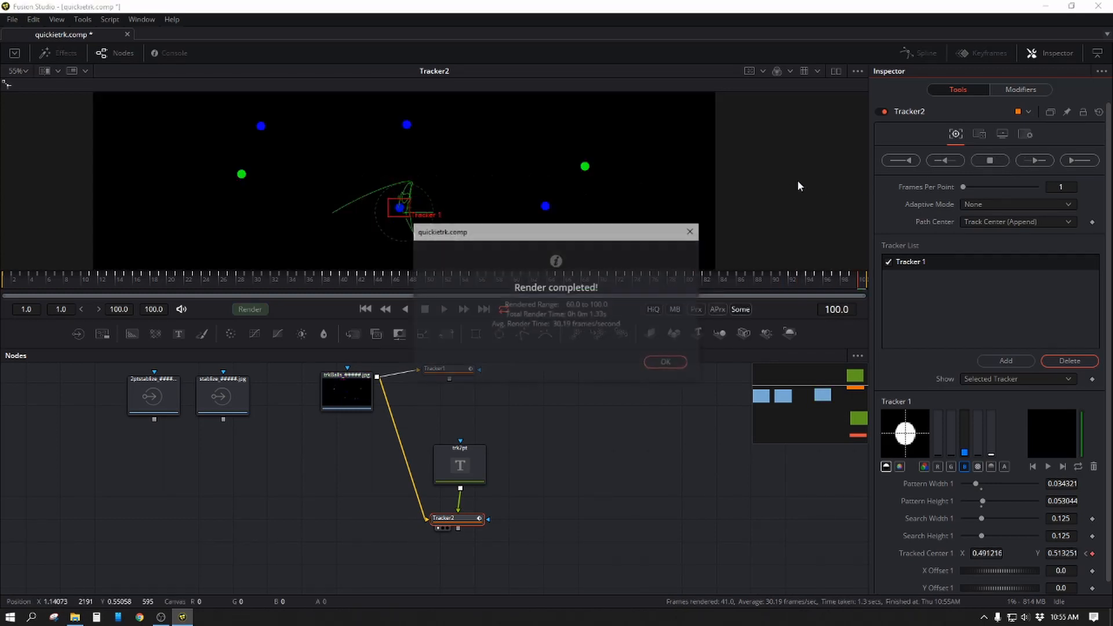
click(666, 361)
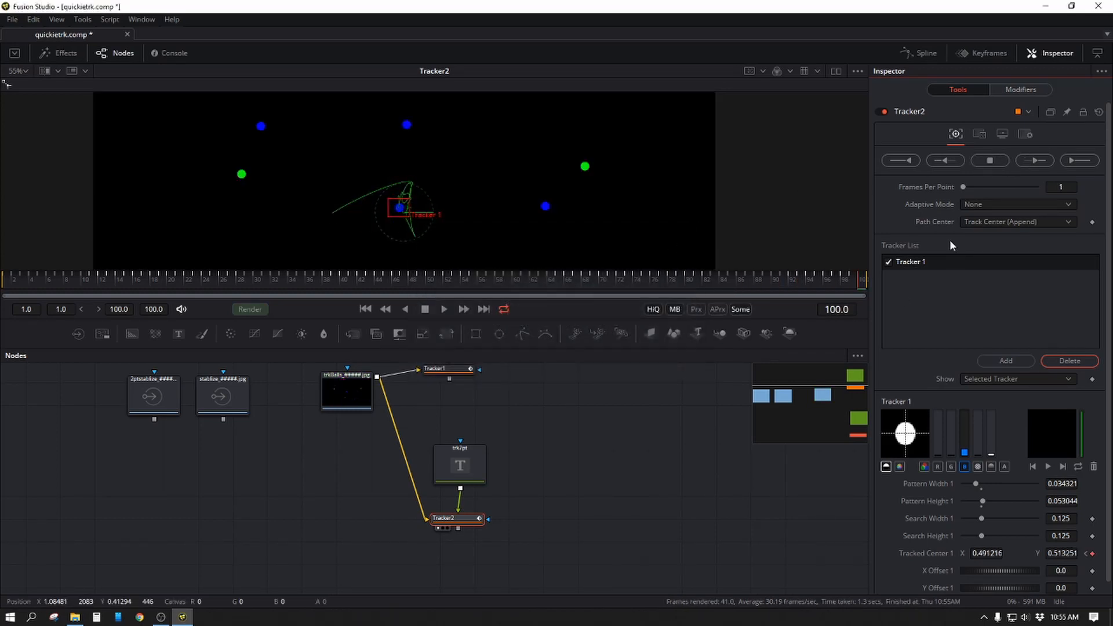
Step: Disable Tracker 1 in the tracker list and save the composition
click(887, 262)
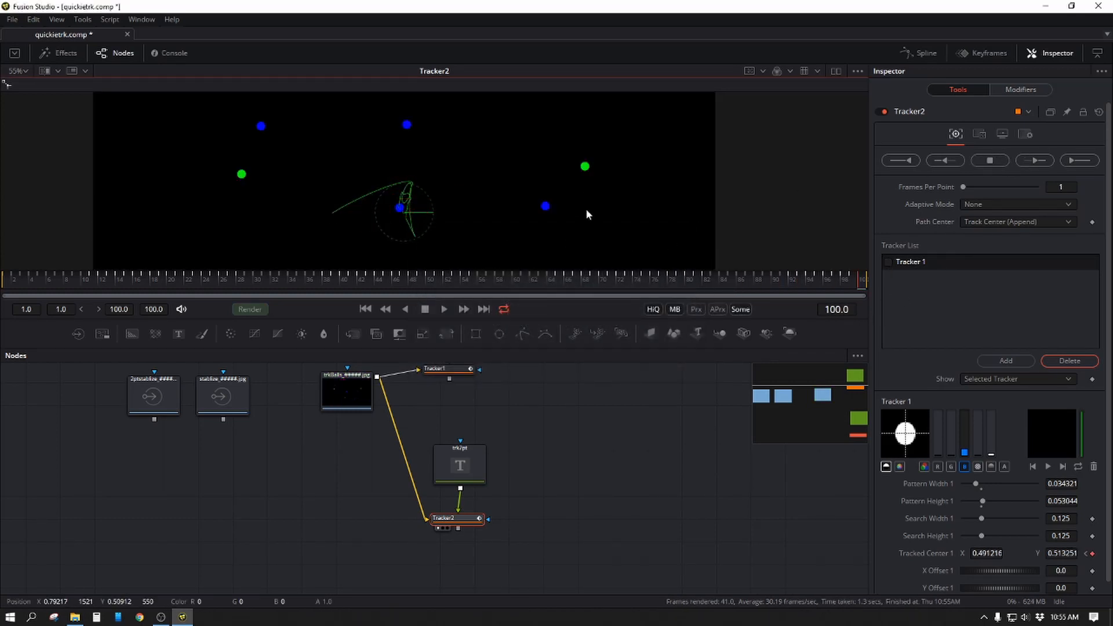
key(ctrl+s)
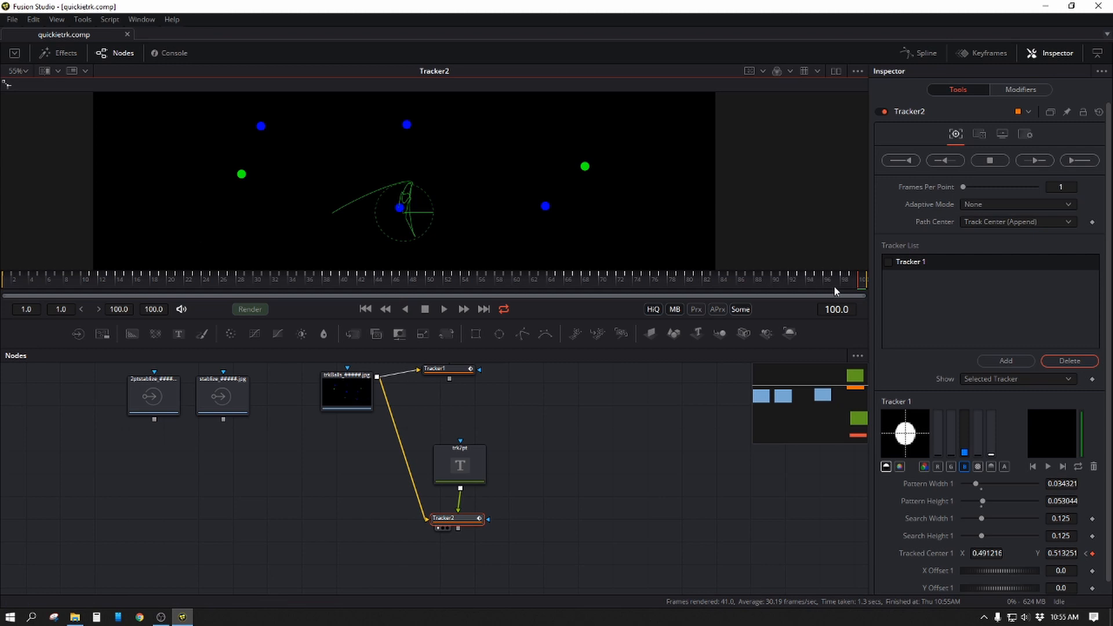
Step: Check where the bar clears the right-hand blue dot, go to frame 100, and set the render start to frame 38
key(space)
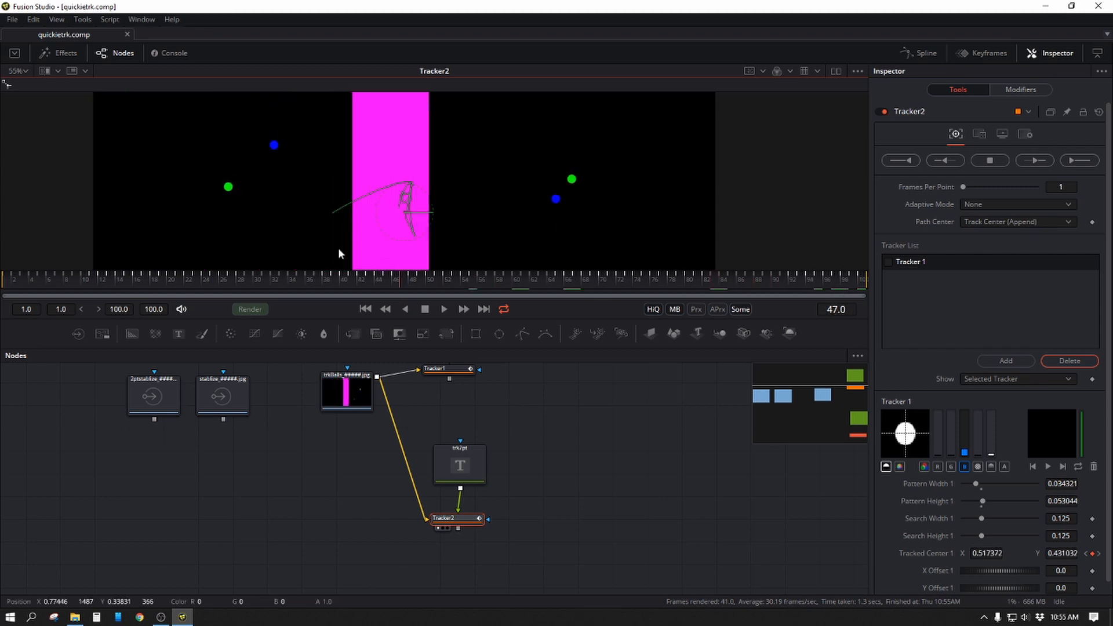
key(space)
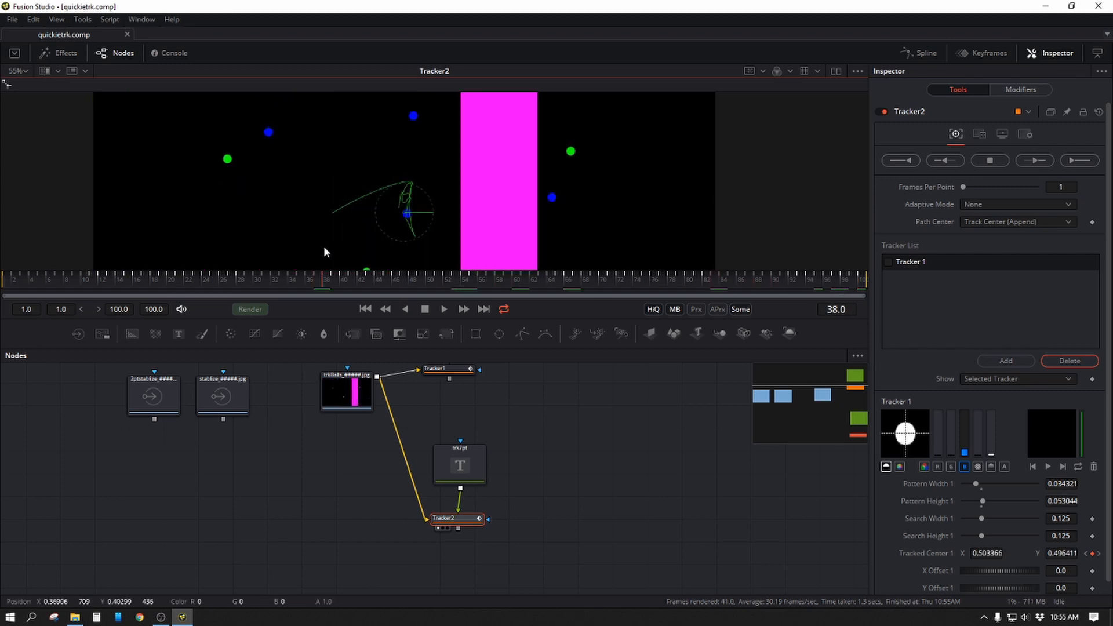
drag(324, 248, 903, 341)
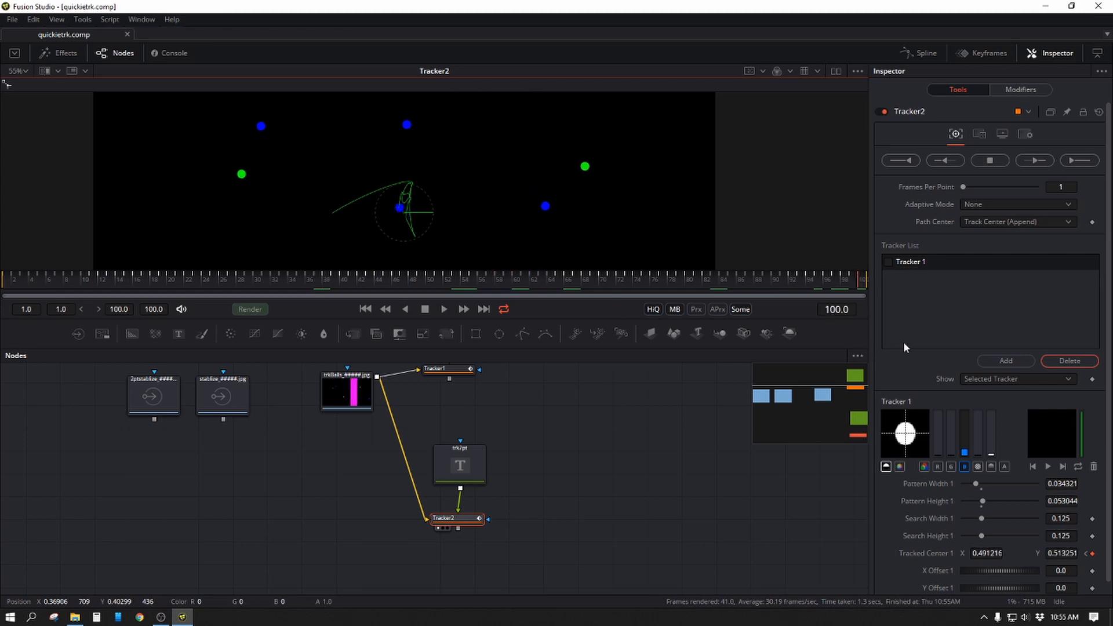
click(62, 309)
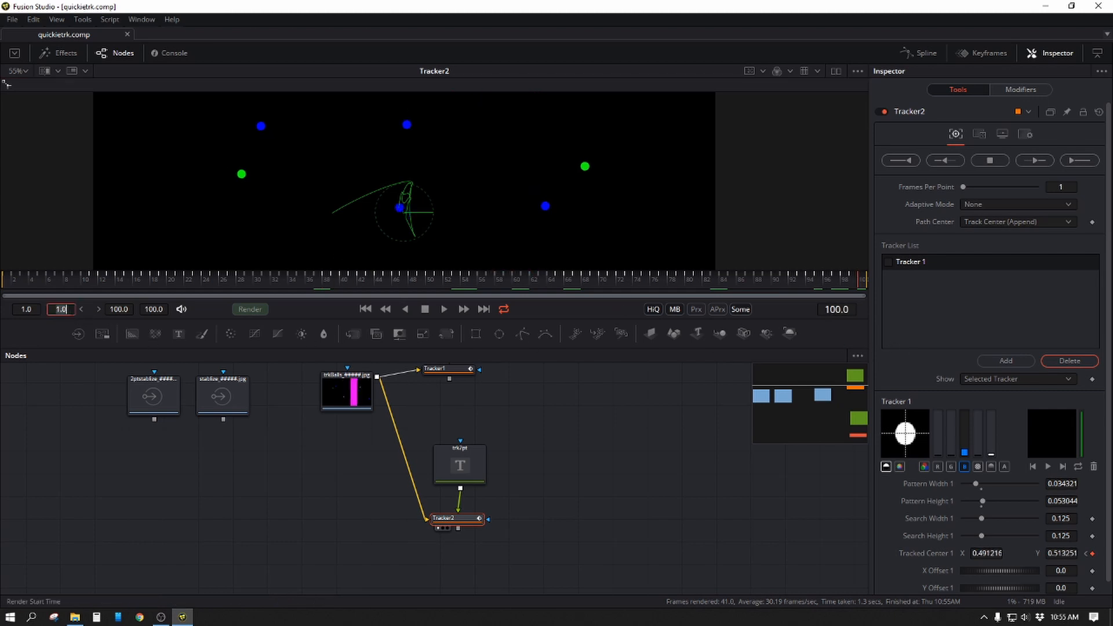
text(38)
key(Return)
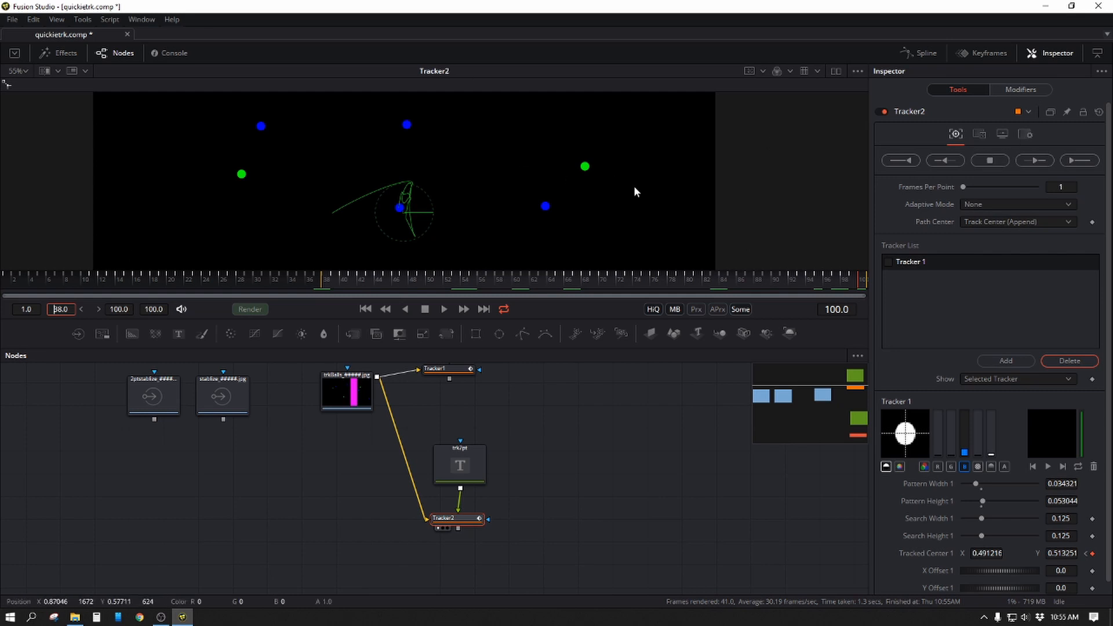
Step: Add a second tracker, place its pattern box on the right-hand blue dot at frame 100, and use the blue channel
drag(633, 195, 628, 209)
click(991, 360)
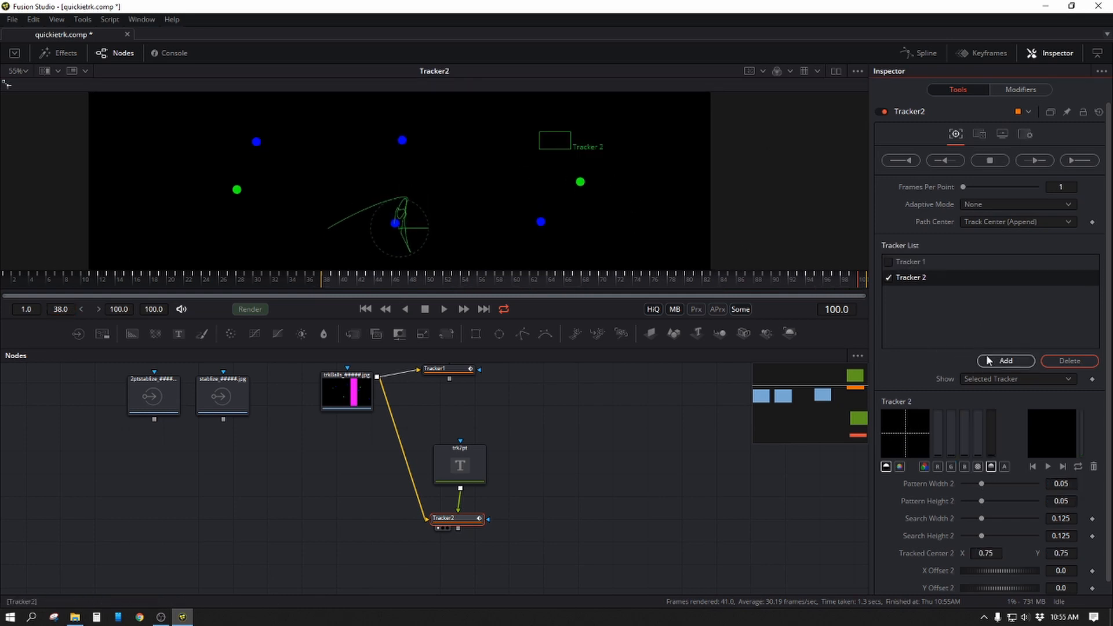
drag(540, 130, 528, 217)
click(965, 467)
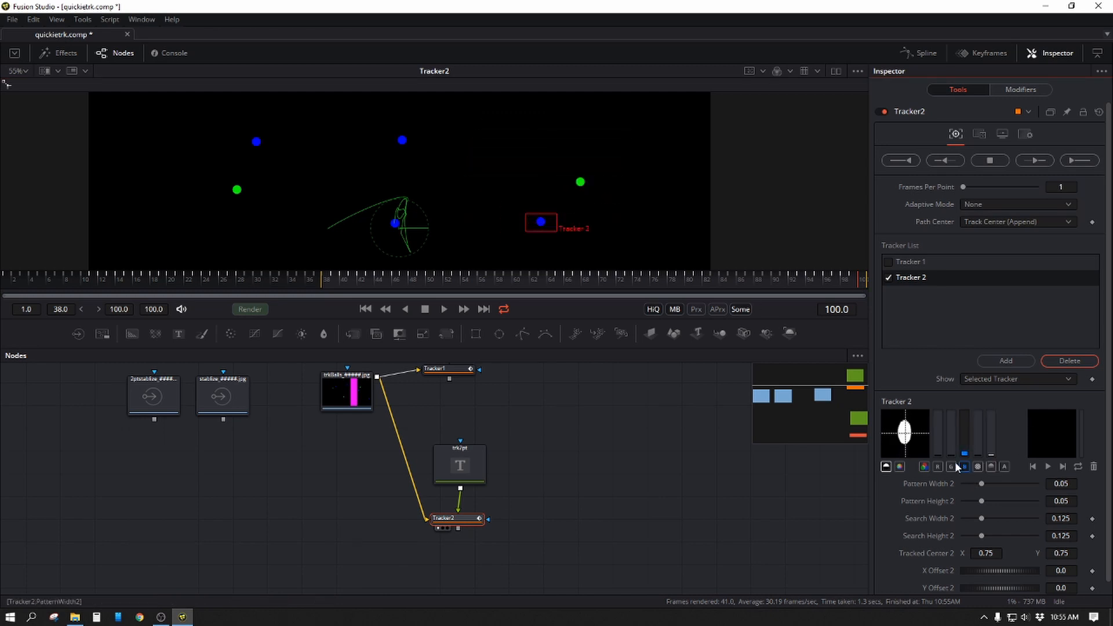
Step: Shrink Tracker 2's pattern box tightly around the blue dot and track in reverse from frame 100 to 38
drag(558, 229, 581, 253)
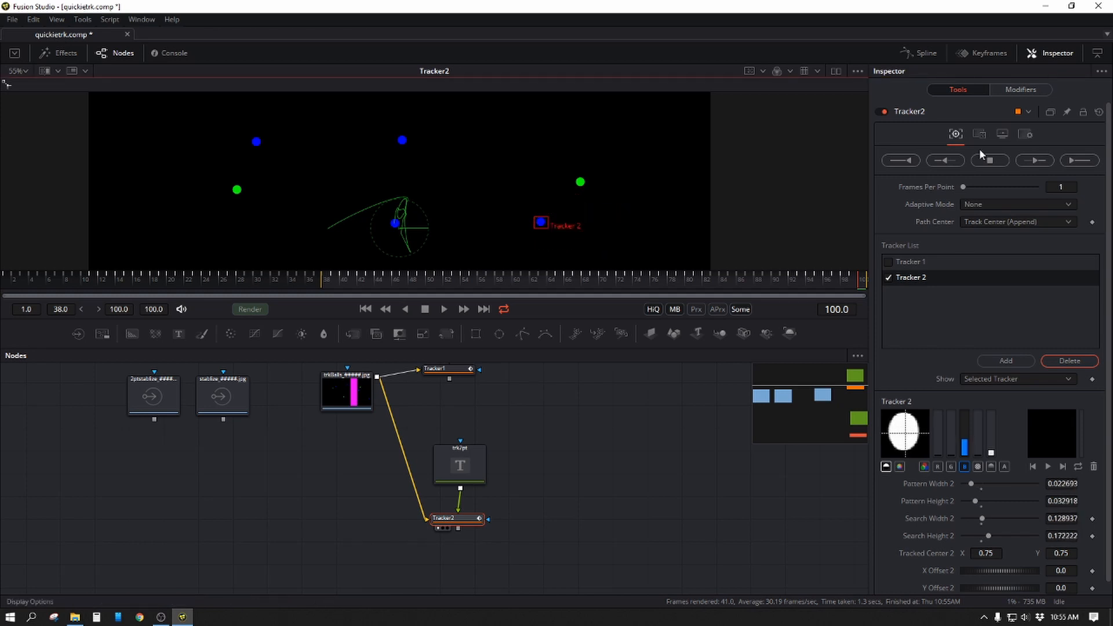
click(959, 158)
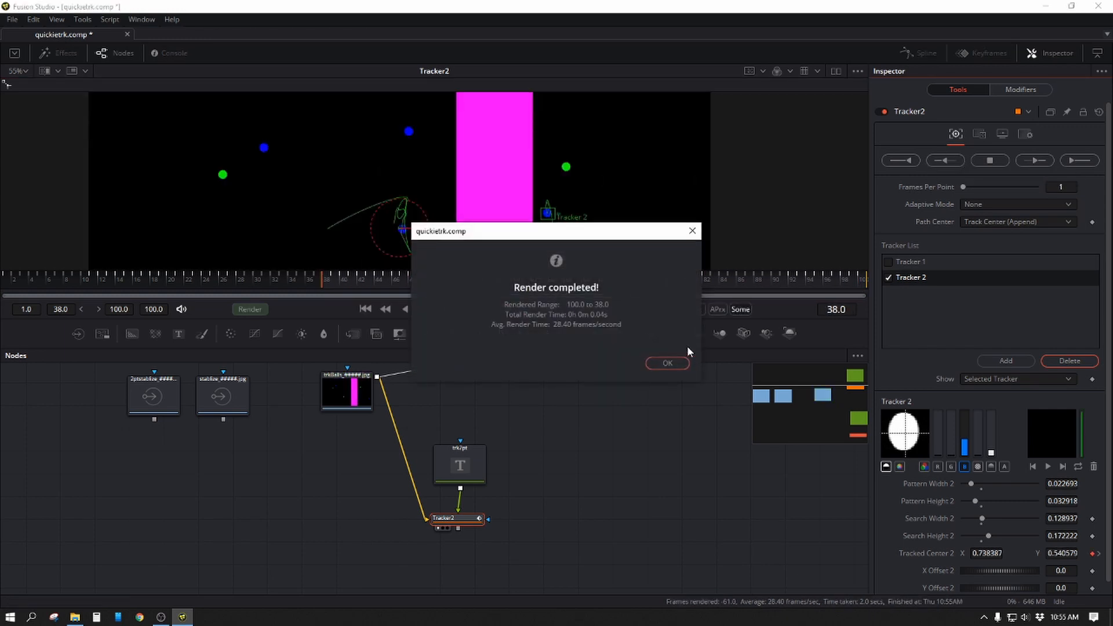
click(667, 362)
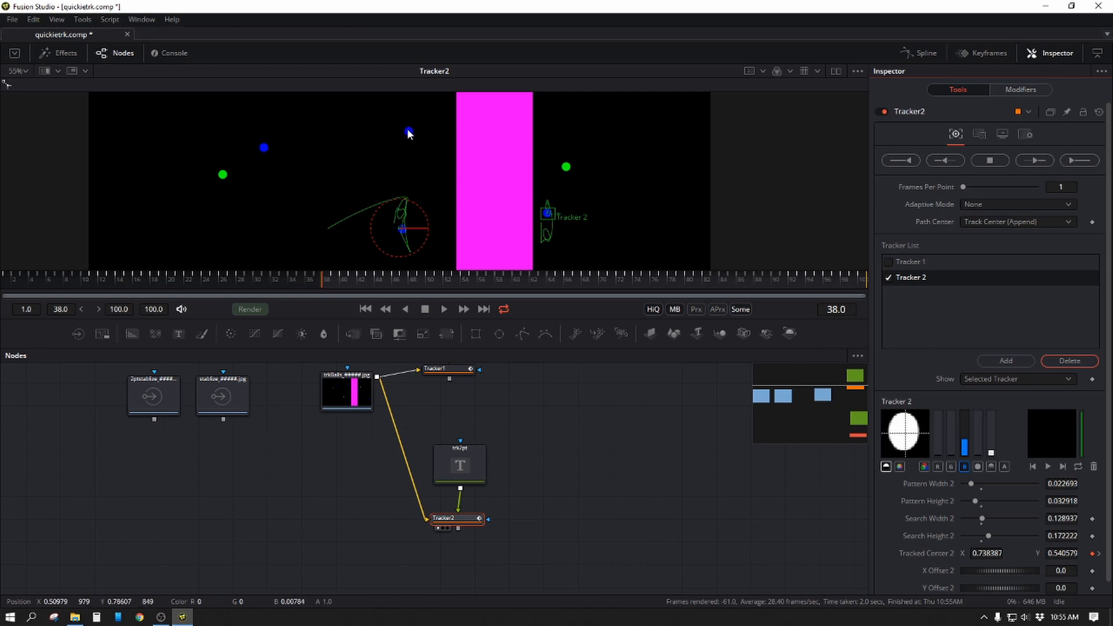
Step: Set the render start to frame 23, move Tracker 2's pattern to the unobstructed blue dot up and left, and track in reverse from frame 38
mouse_move(322, 281)
mouse_down()
mouse_move(191, 278)
mouse_move(318, 289)
mouse_up()
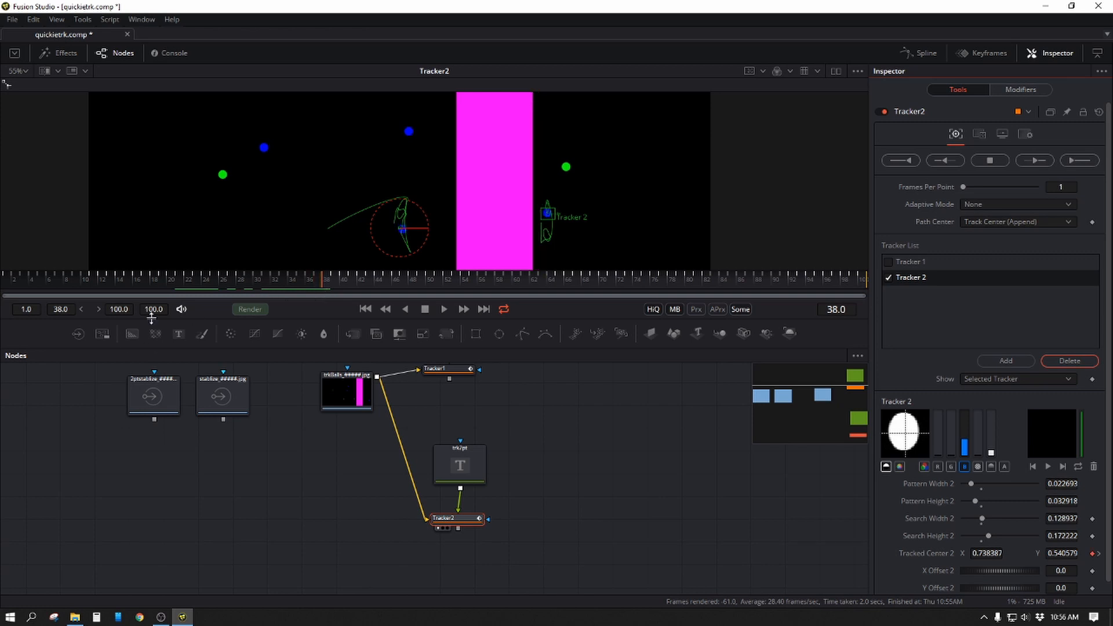
click(70, 309)
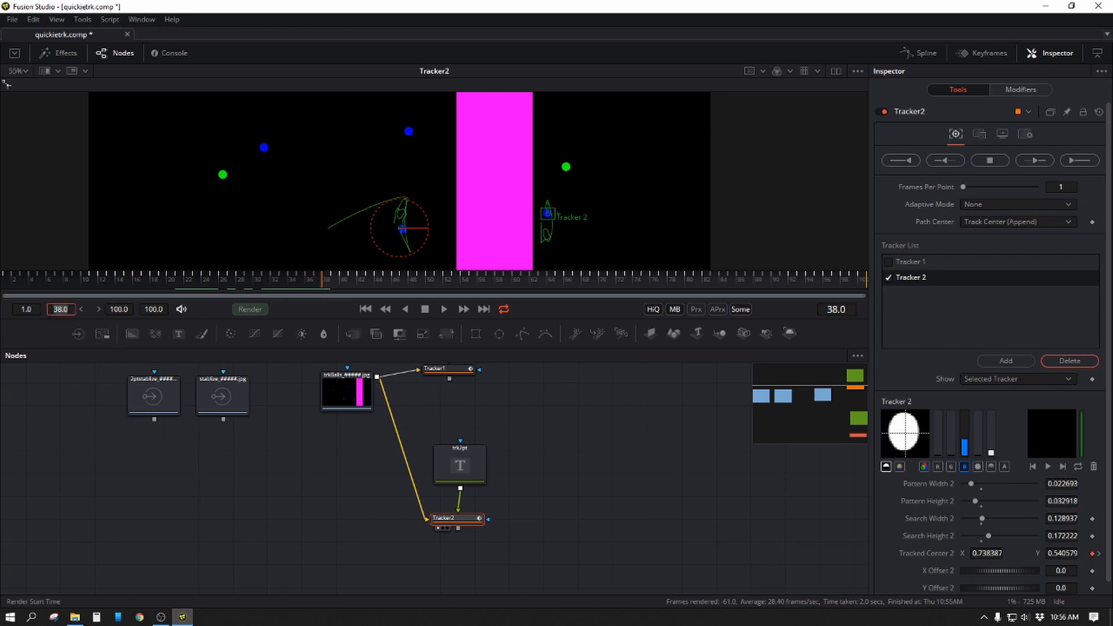
key(Return)
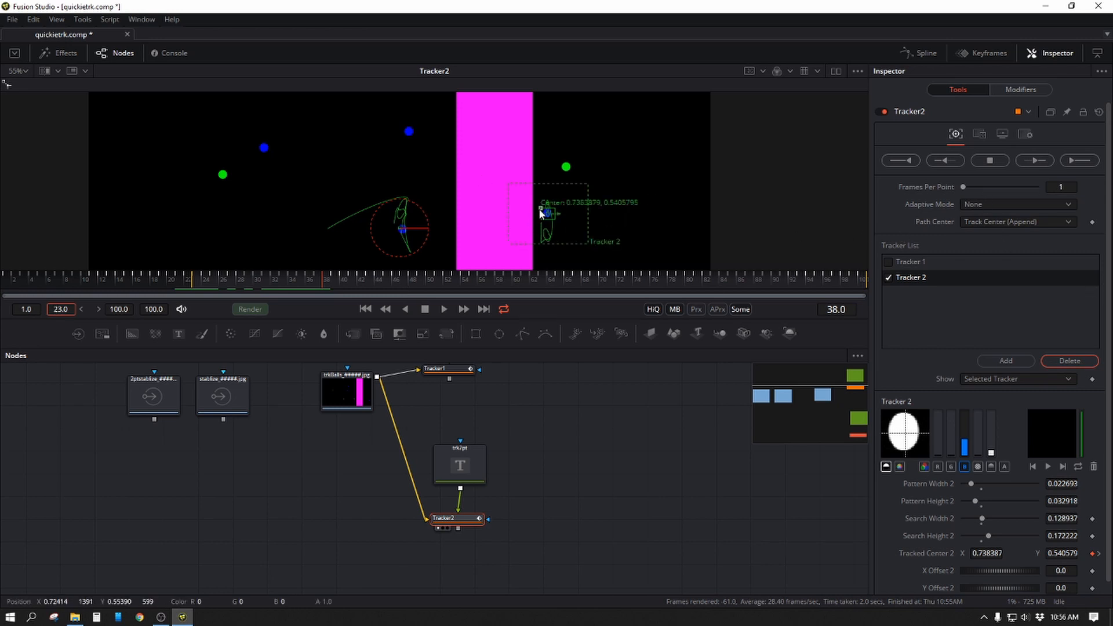
drag(541, 212, 399, 125)
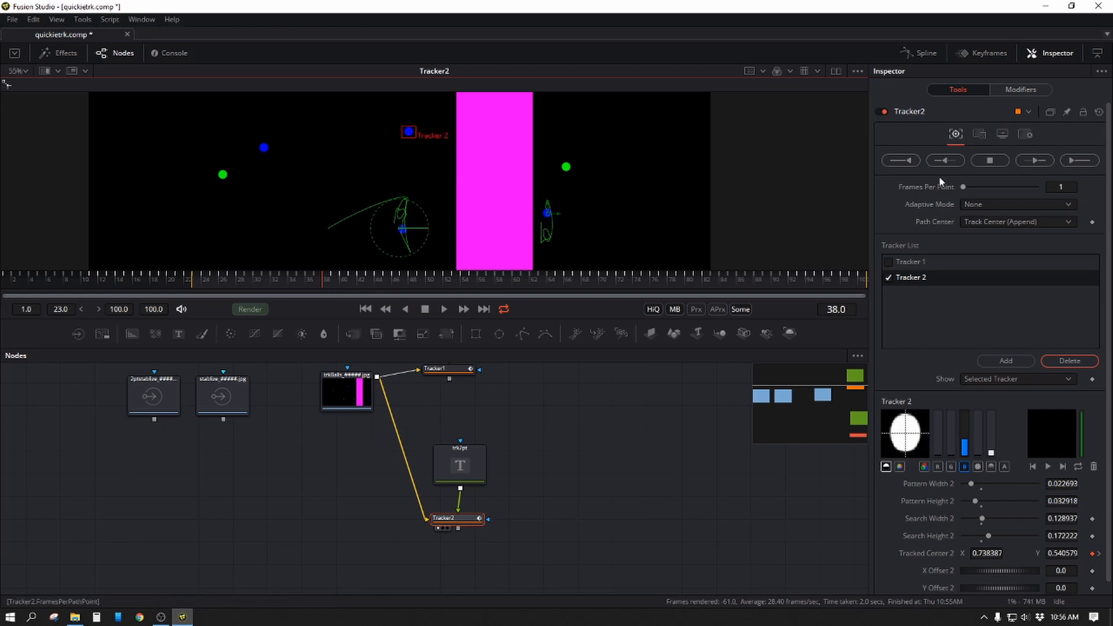
click(953, 163)
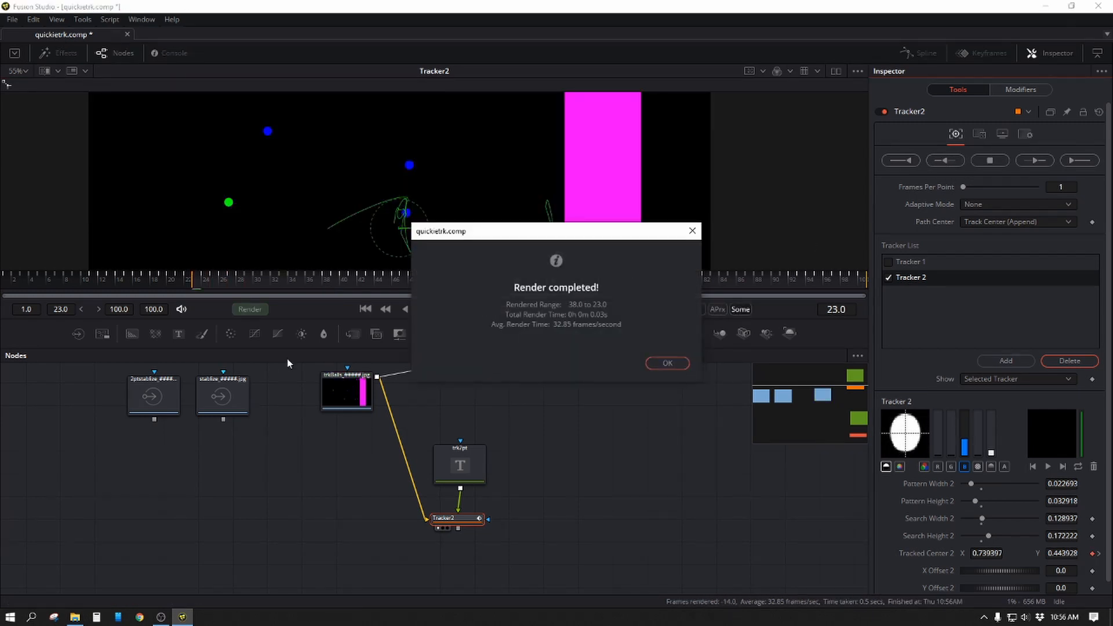
click(667, 363)
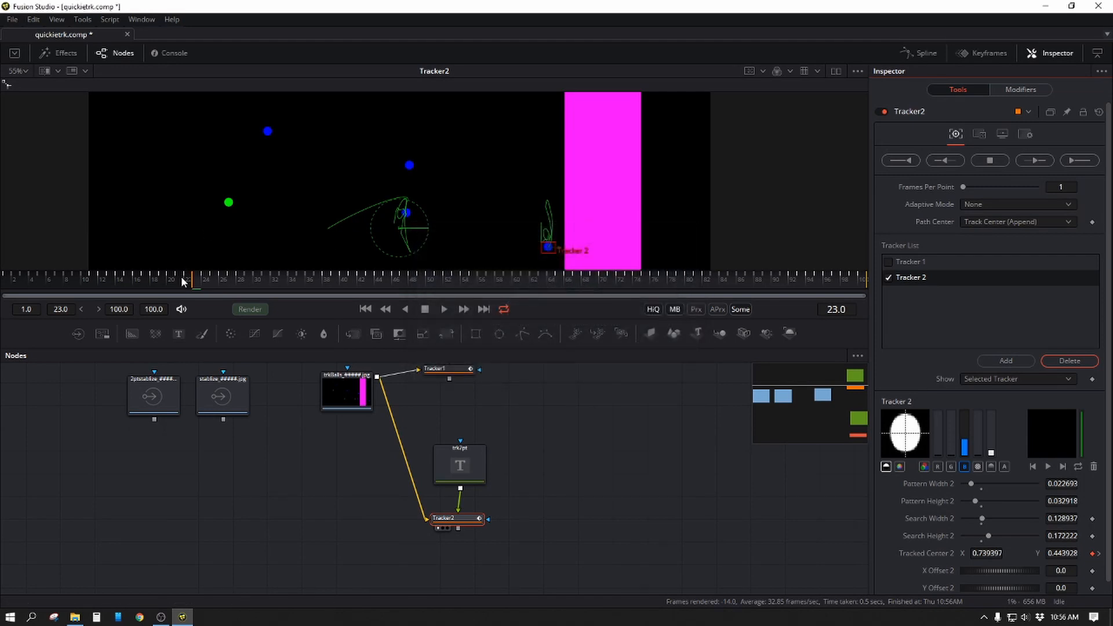
Step: Set the render start to frame 1, re-seat Tracker 2's pattern on the original blue dot at frame 23, and track in reverse
click(65, 310)
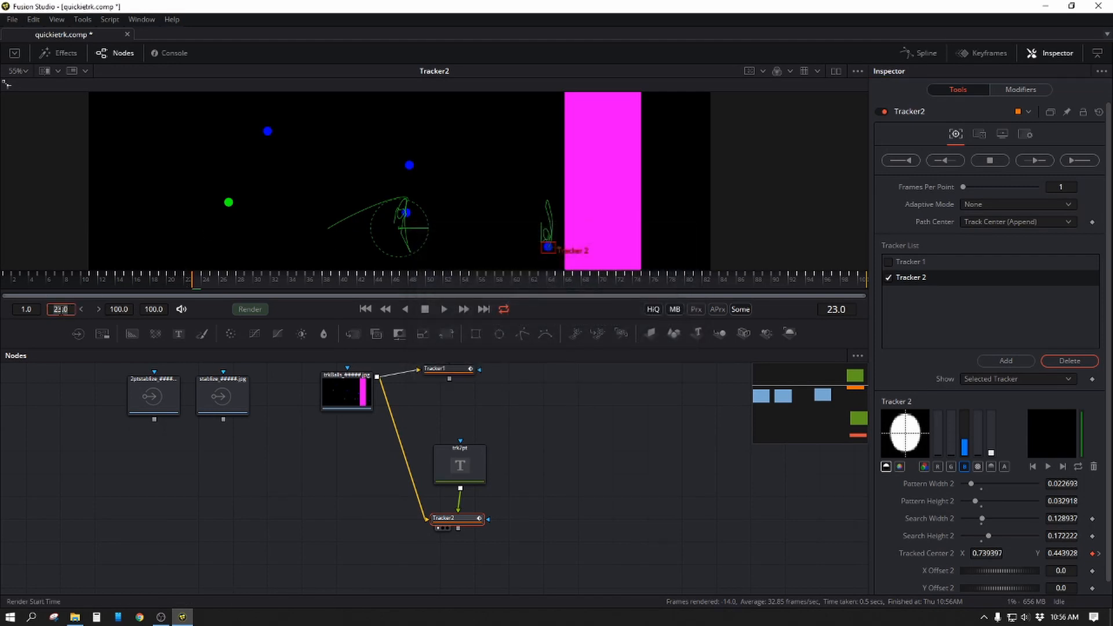
text(100)
key(Return)
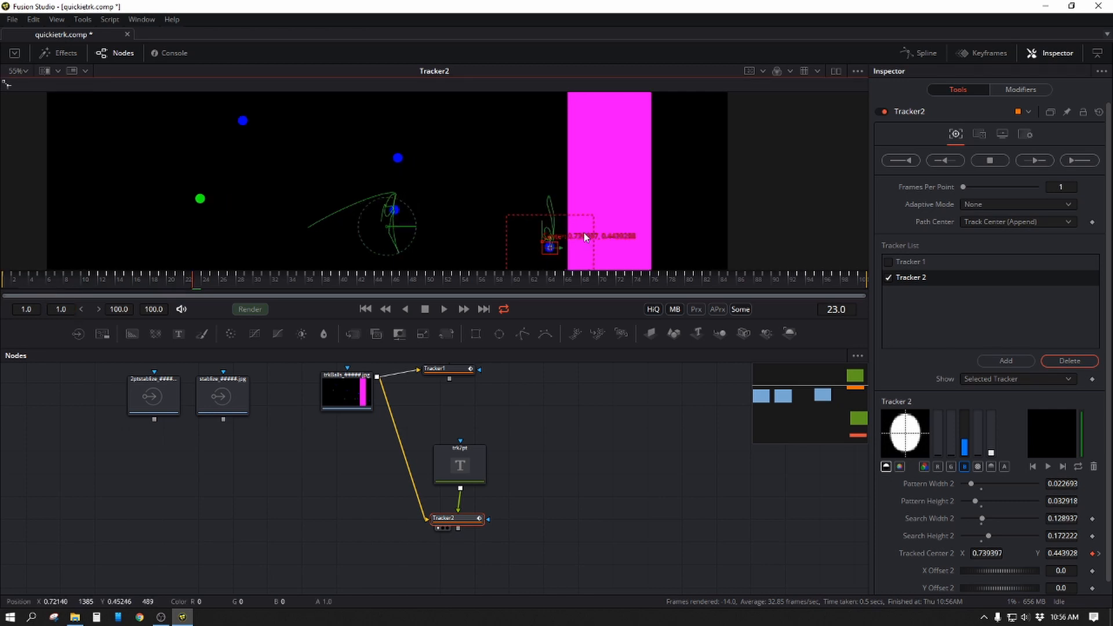
scroll(579, 233, up, 4)
drag(567, 232, 565, 231)
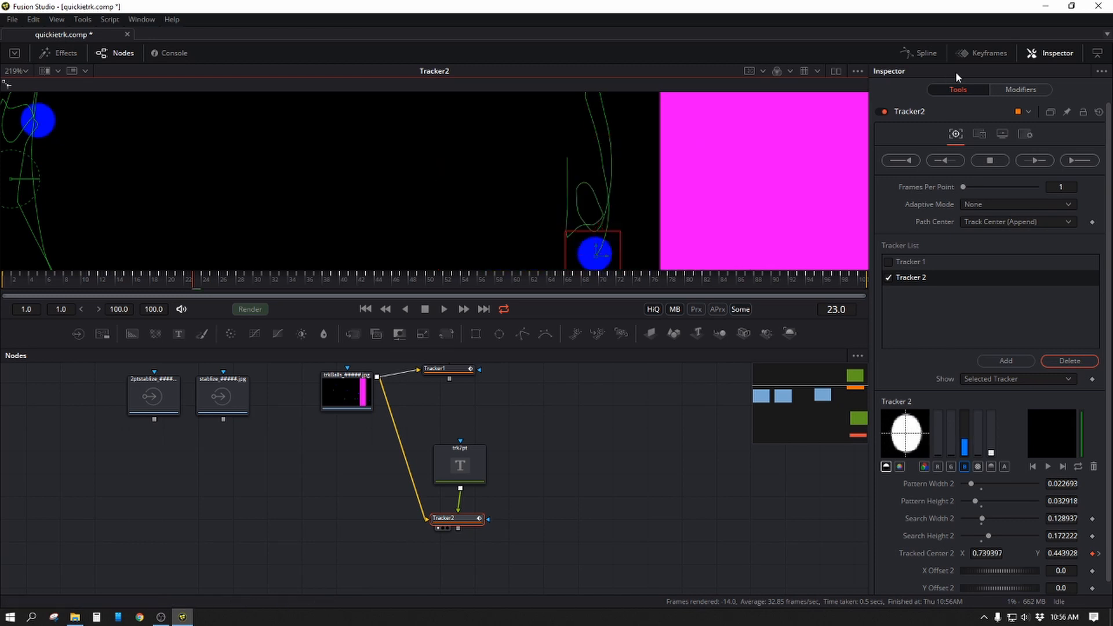
click(945, 160)
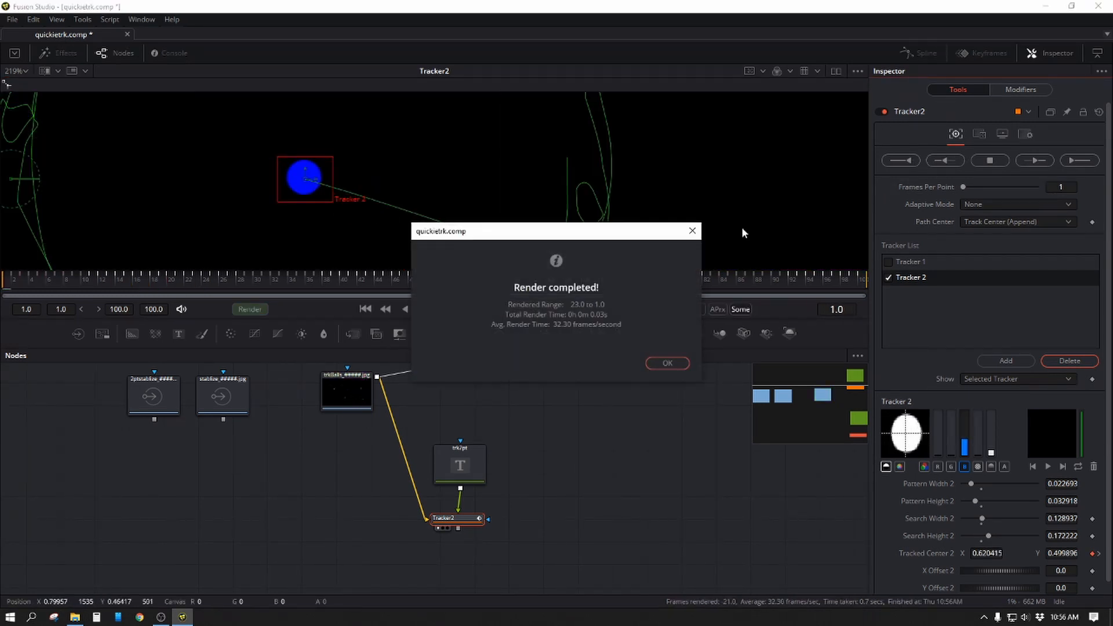
click(667, 363)
scroll(568, 161, down, 6)
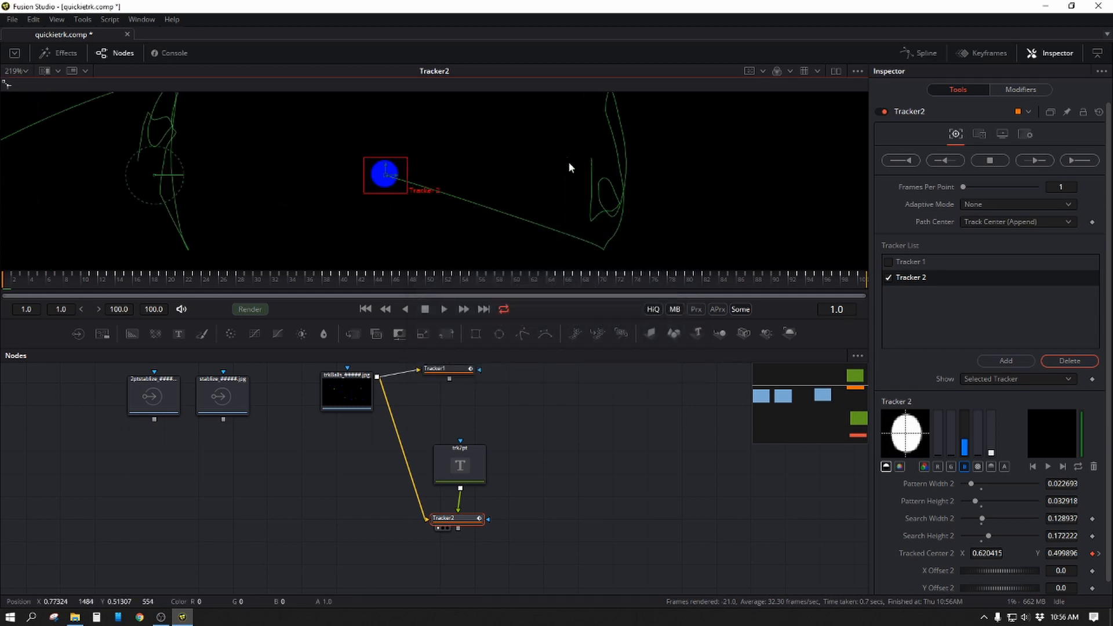
scroll(561, 183, down, 4)
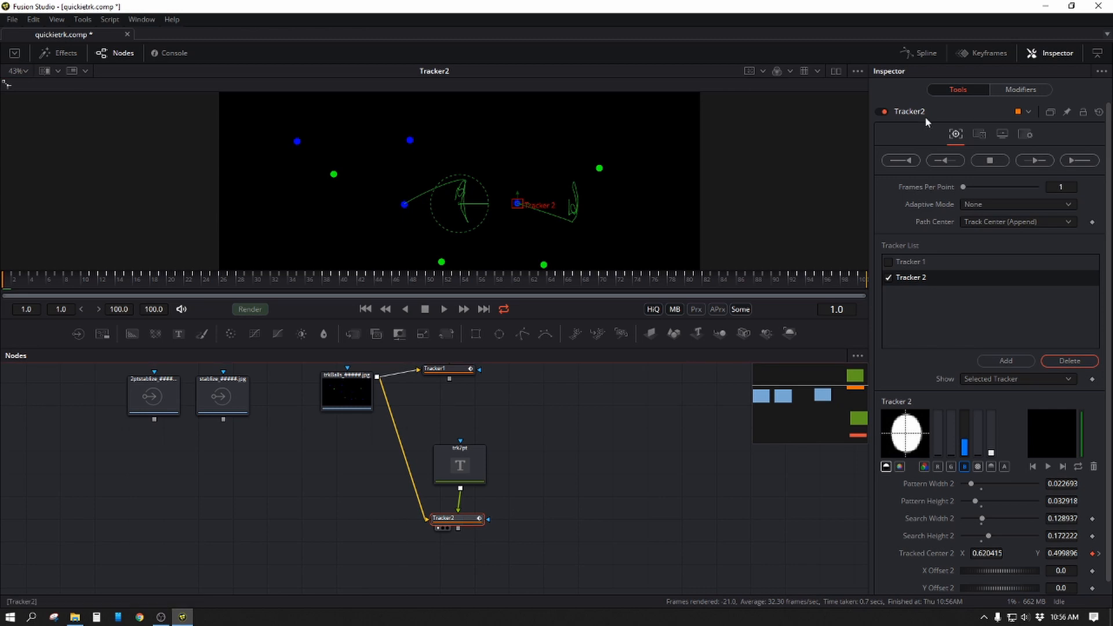
Step: Set the Tracker2 node's operation to Match Move and play back the text over the tracked dots
click(979, 134)
click(986, 156)
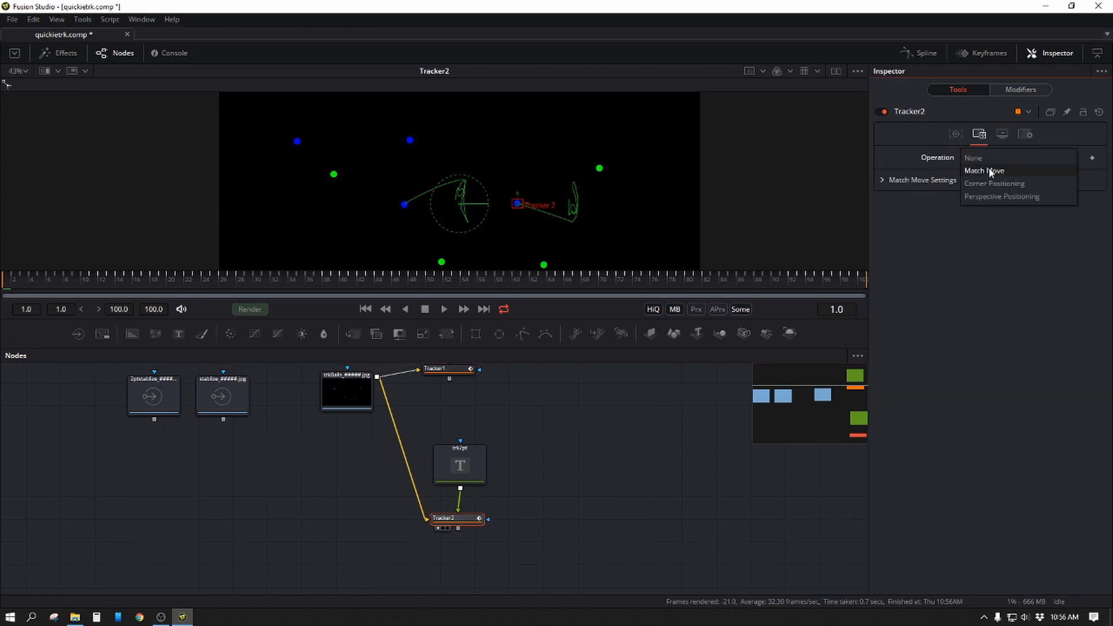
click(992, 169)
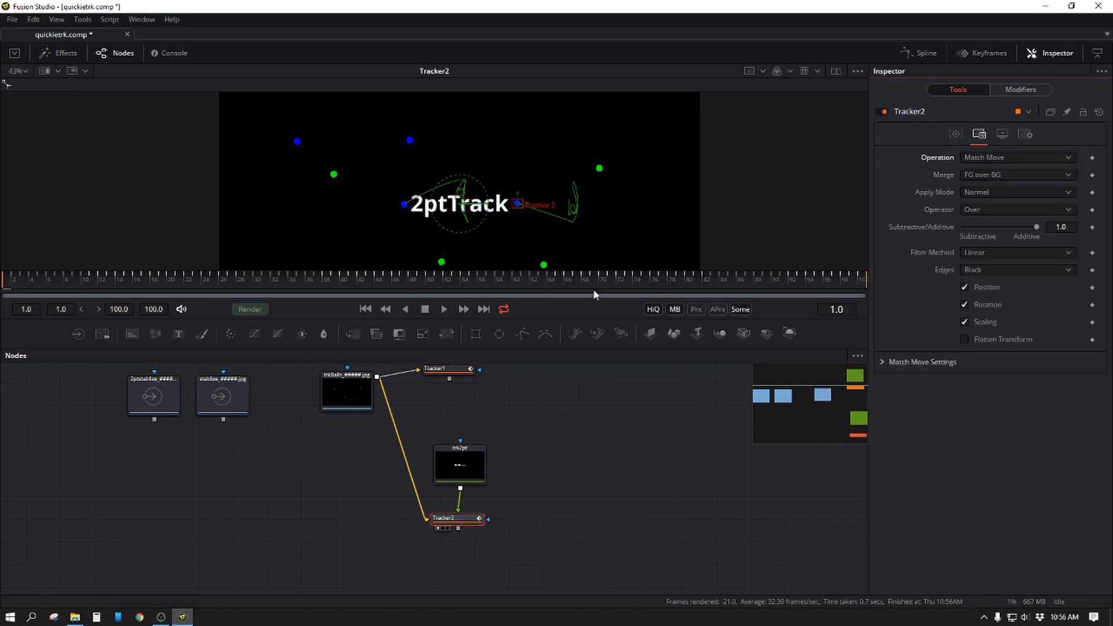
click(444, 309)
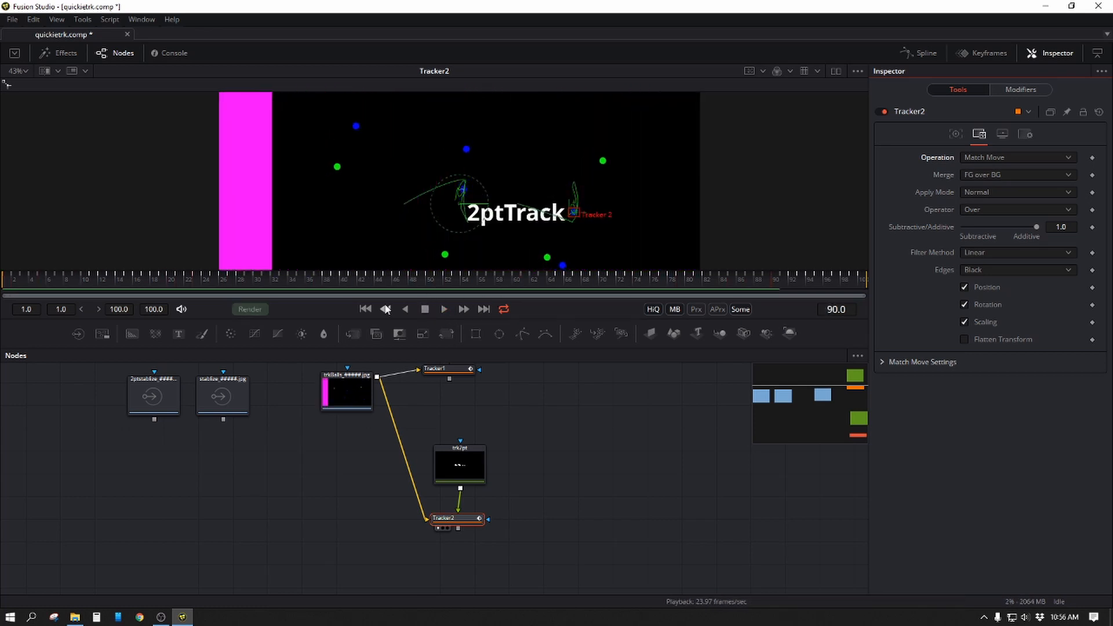
Step: Enable Tracker 1 alongside Tracker 2 in the Tracker2 node, save the composition, and play back the two-point match-moved text from frame 1
click(369, 309)
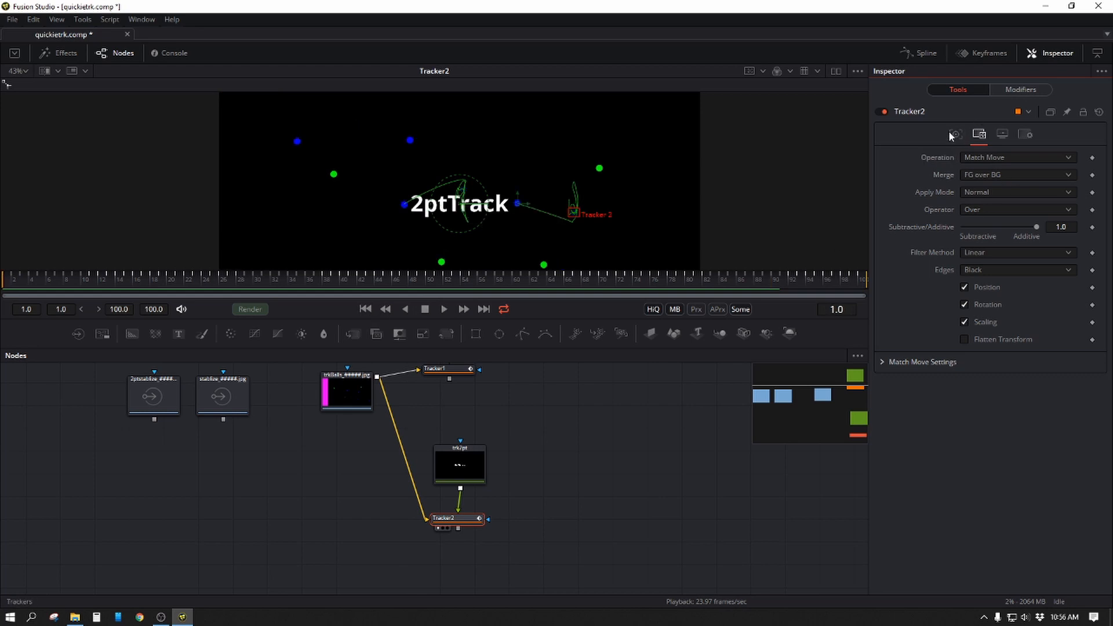
click(955, 133)
click(888, 262)
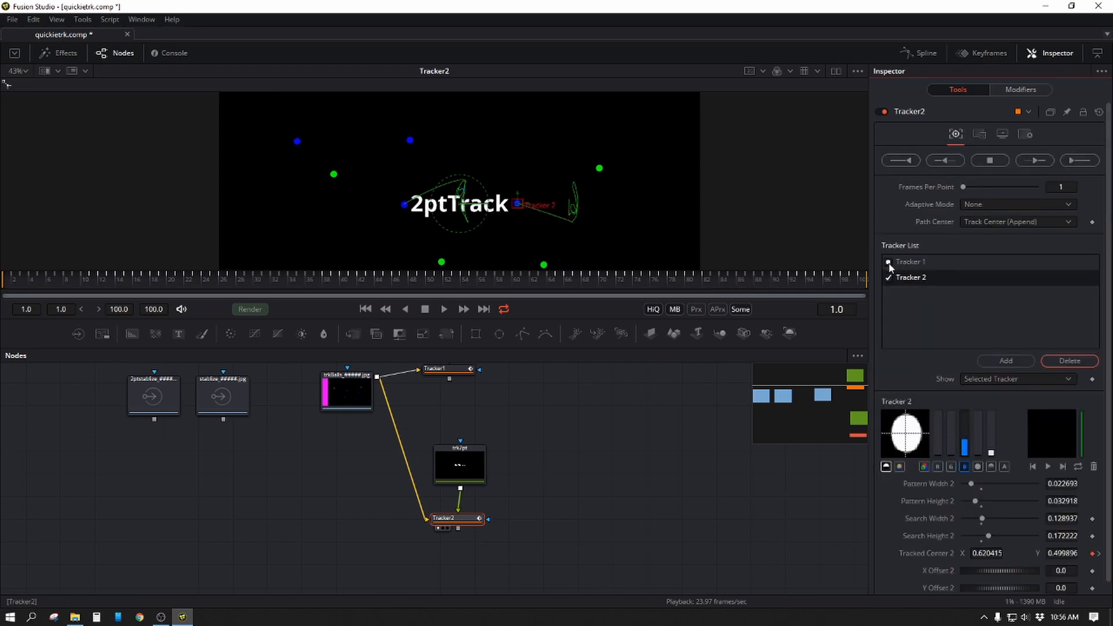
key(ctrl+s)
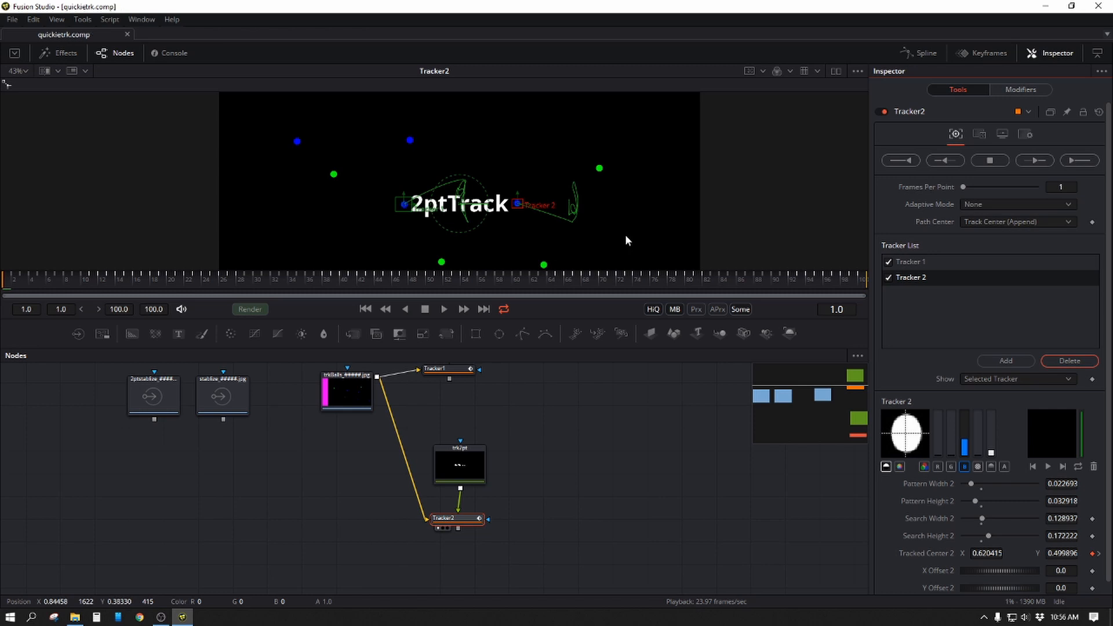
click(445, 309)
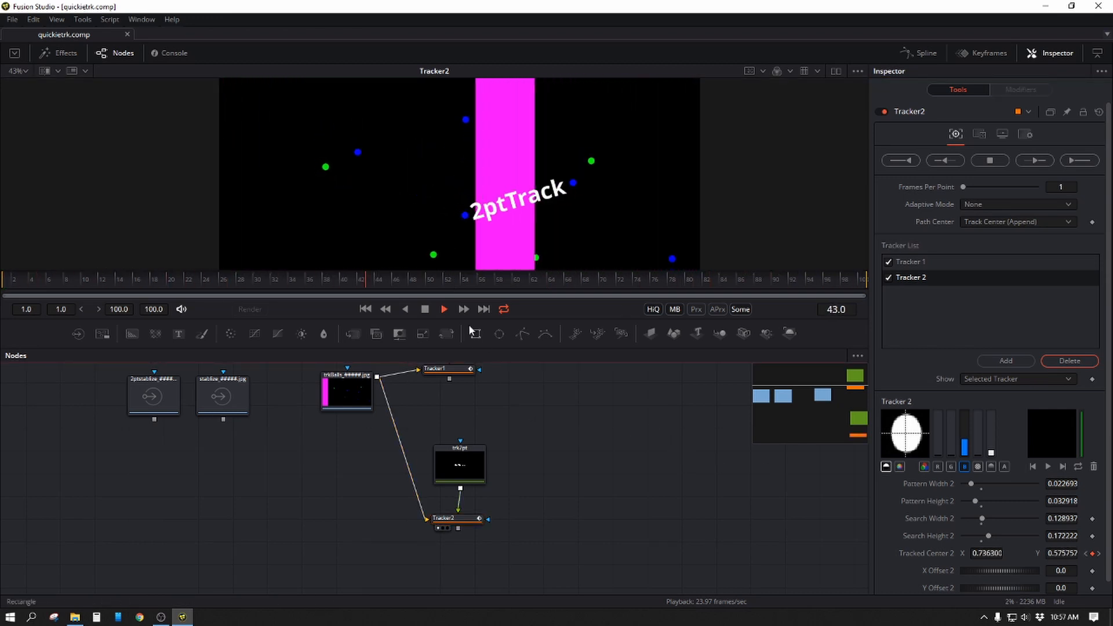
click(429, 309)
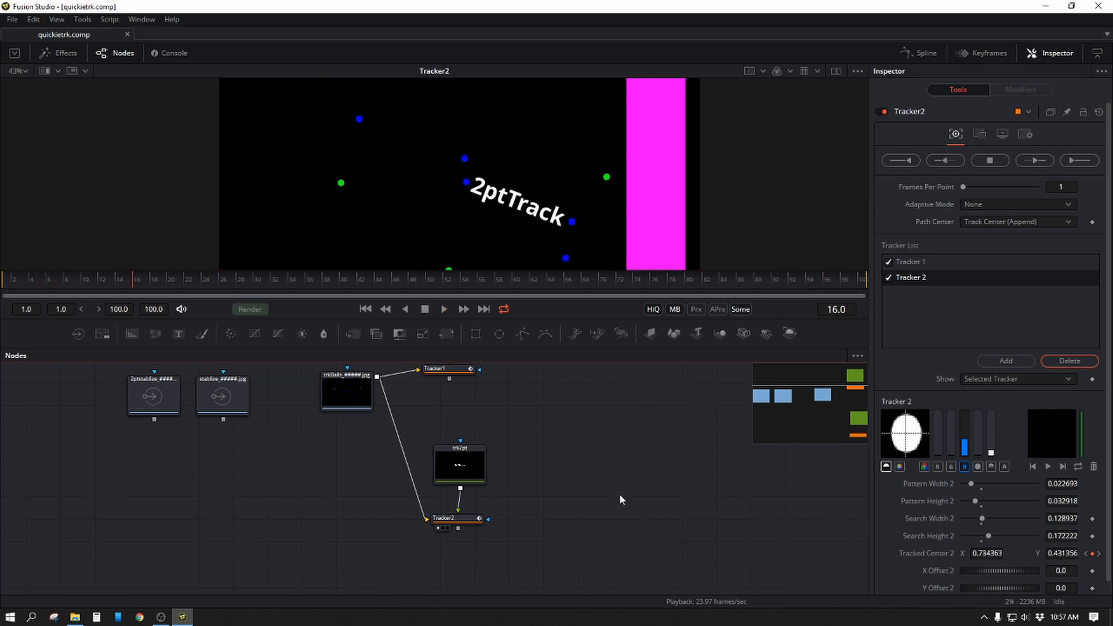
Step: Spread the 2ptstablize and stablize loaders apart vertically in the node graph and add a Tracker node beside them
drag(620, 496, 695, 512)
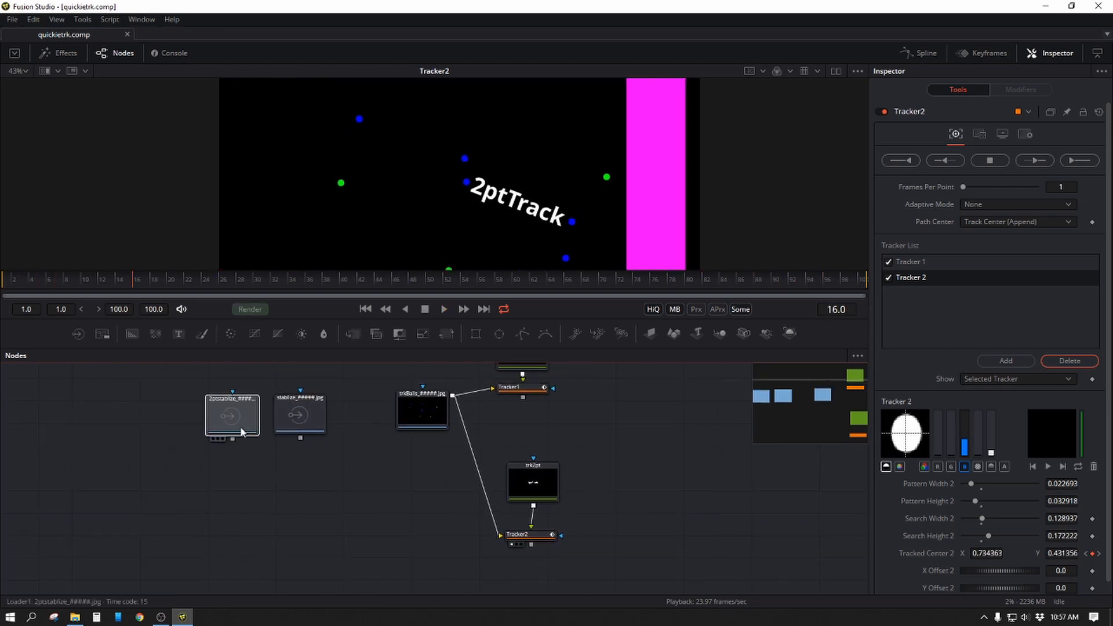
drag(231, 413, 148, 388)
drag(162, 479, 156, 487)
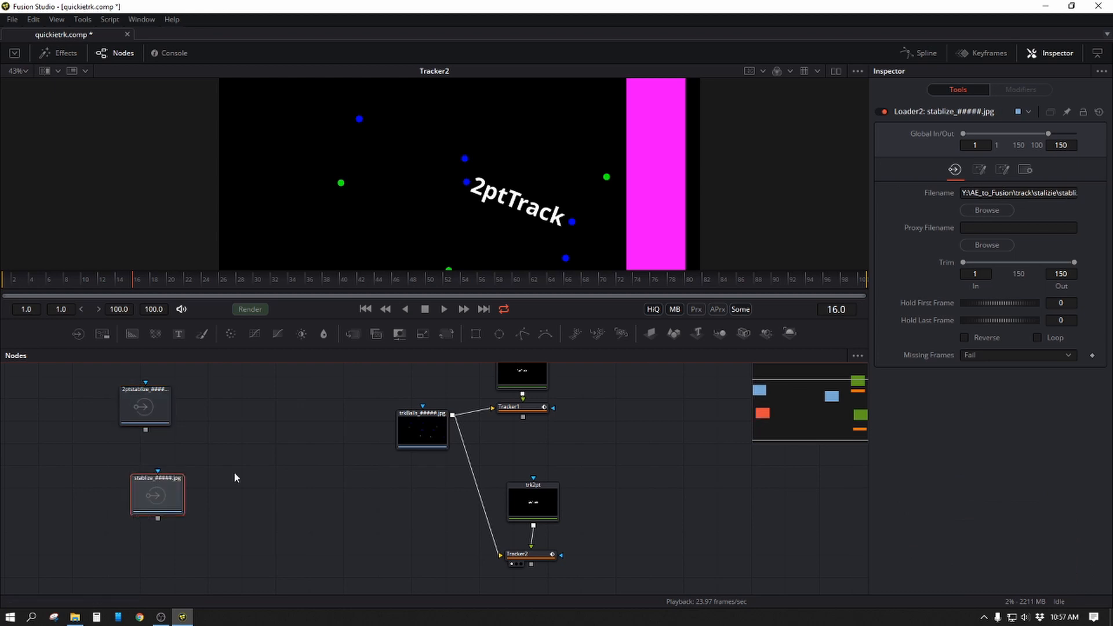
key(shift+space)
text(trac)
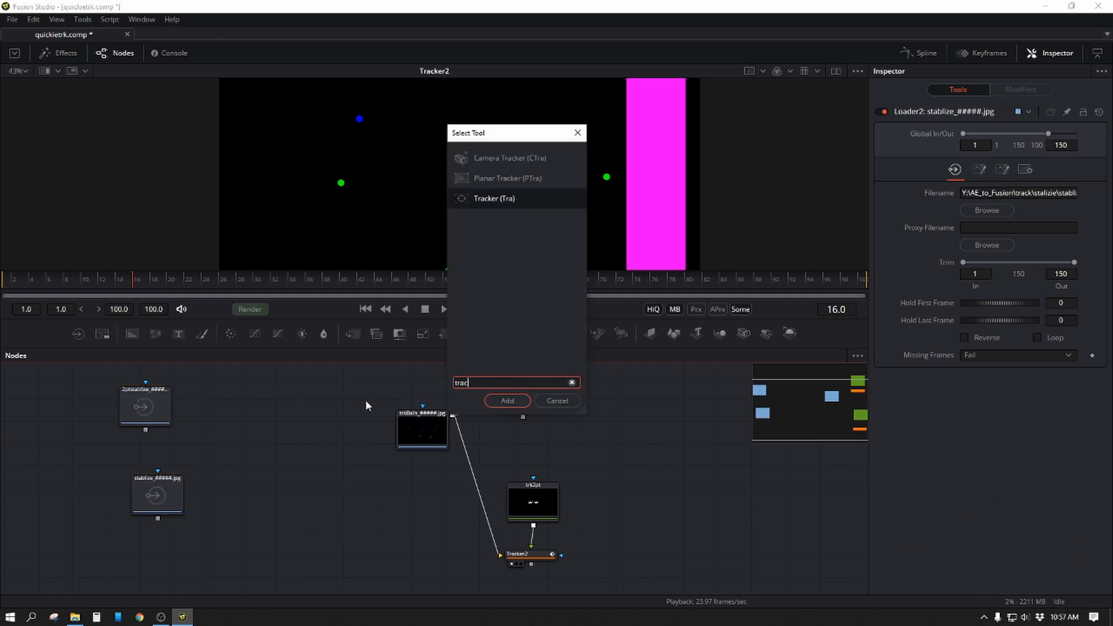
click(507, 400)
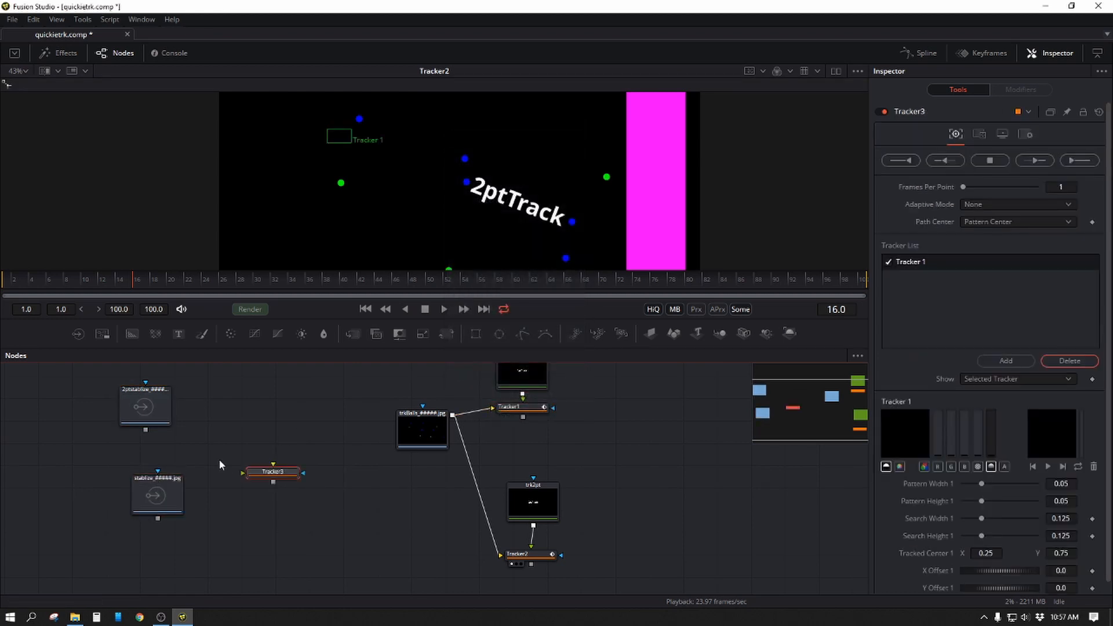
Step: Play the stablize clip from frame 1 in the viewer and connect its loader to the new Tracker3 node's background
click(154, 520)
click(365, 309)
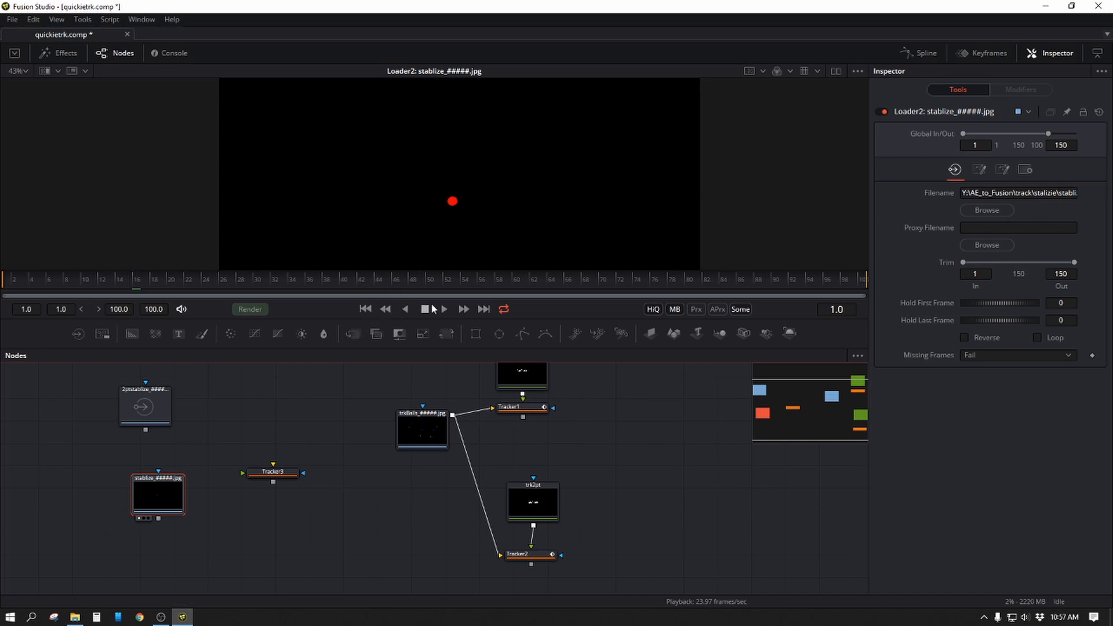
click(445, 310)
drag(158, 518, 274, 473)
mouse_move(274, 473)
mouse_down()
mouse_move(264, 493)
mouse_move(271, 482)
mouse_up()
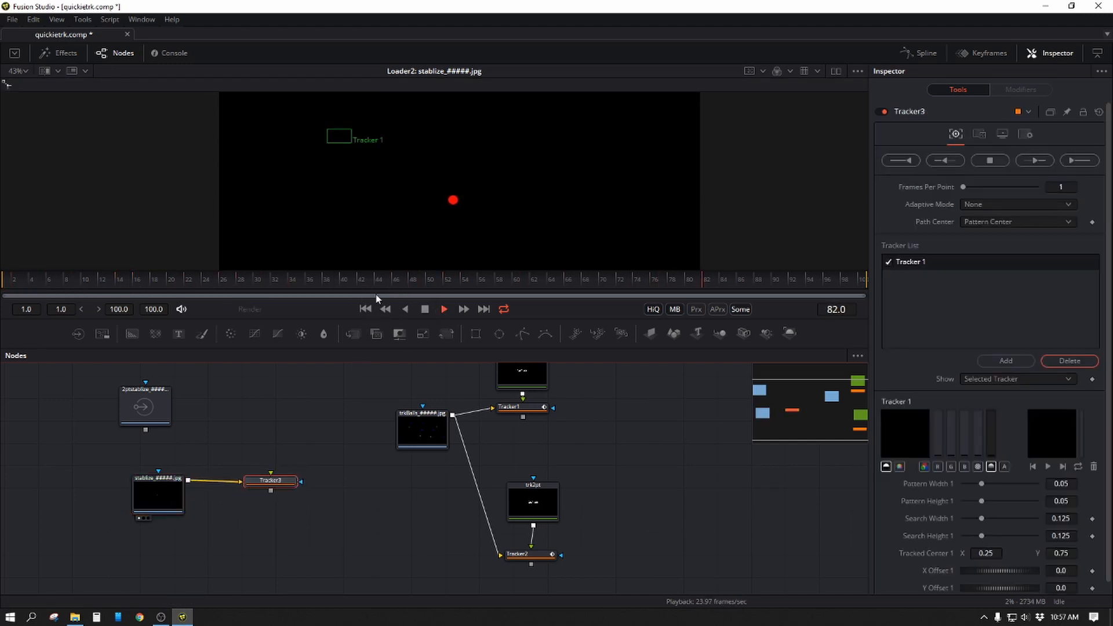
click(426, 312)
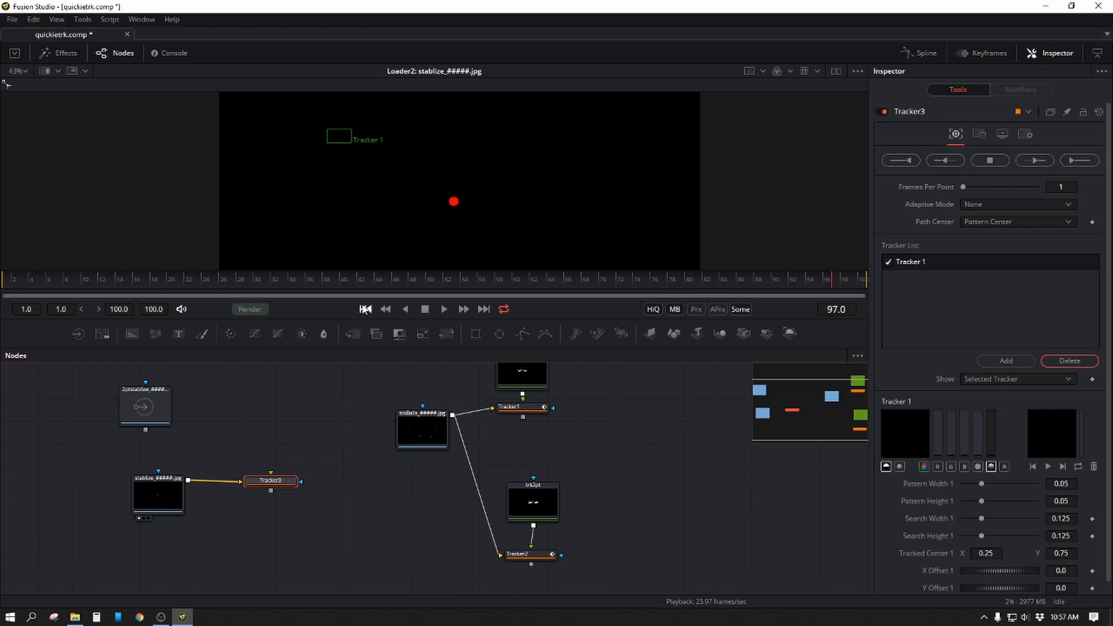
Step: Fit Tracker3's Tracker 1 pattern tightly around the red dot at frame 1 and track forward to frame 100
click(365, 308)
click(262, 481)
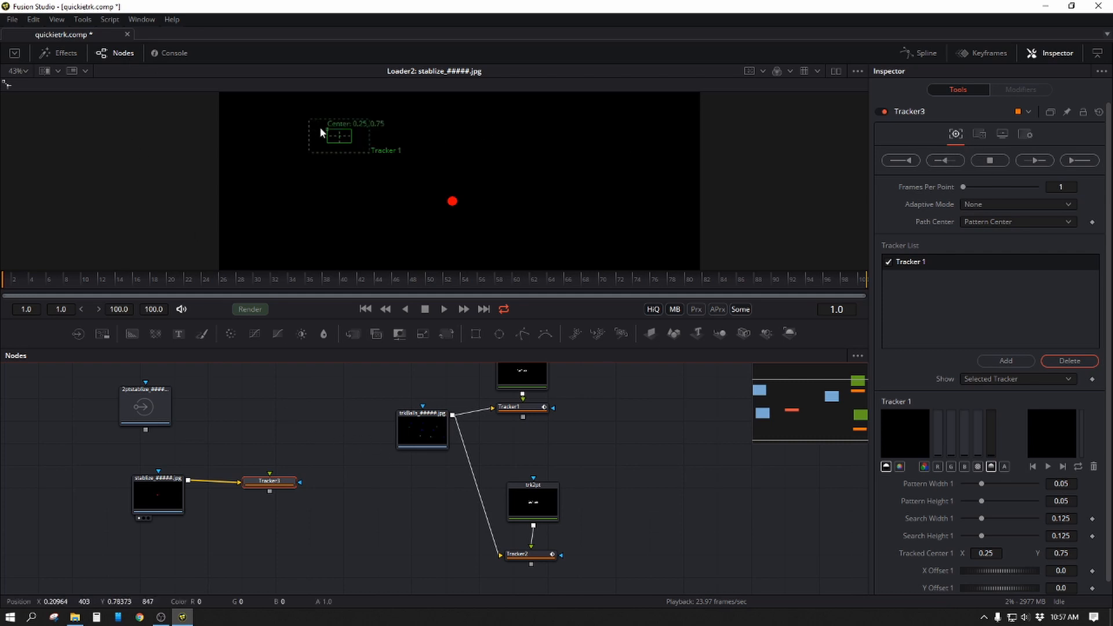
drag(326, 127, 482, 220)
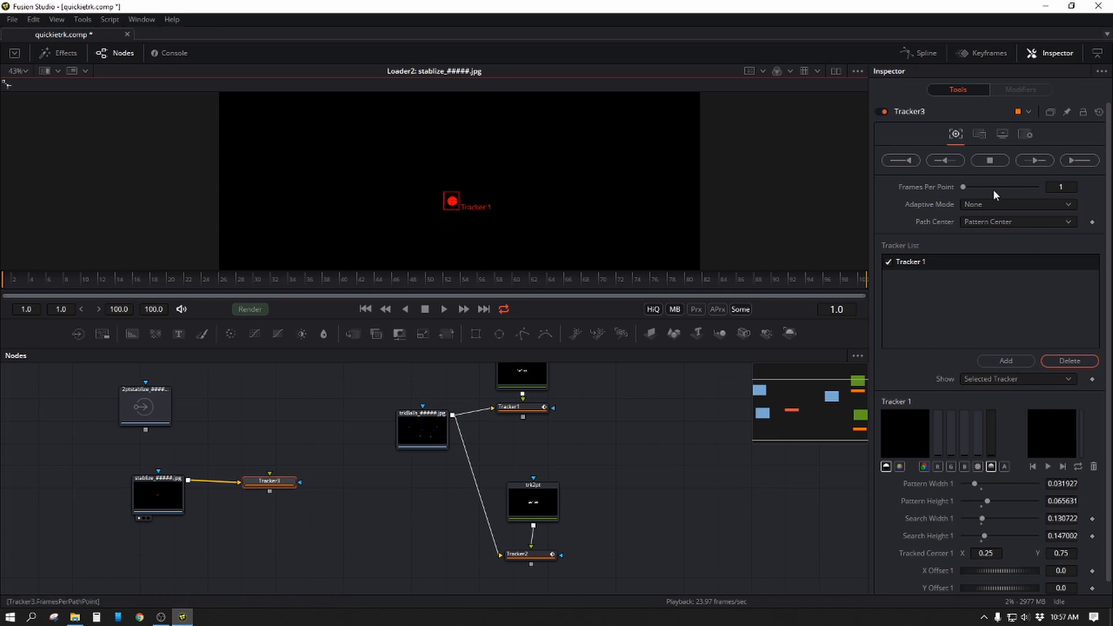
click(1036, 160)
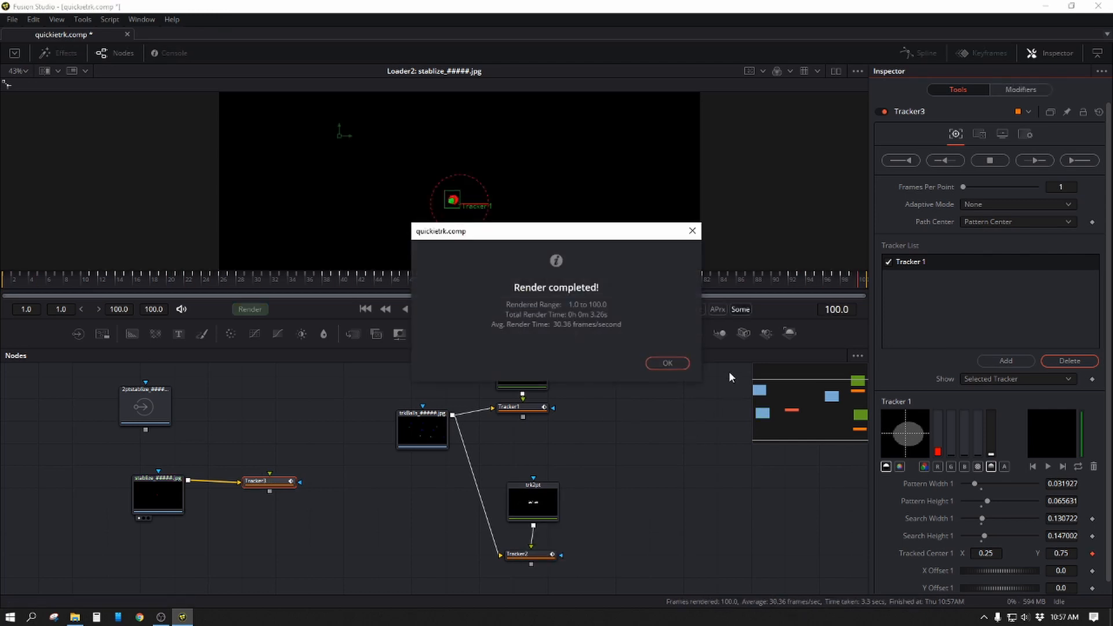
click(675, 363)
Step: Move the trk2pt text node slightly up in the node graph and nudge the Tracker3 node closer to the stablize loader
drag(533, 514, 534, 493)
click(529, 496)
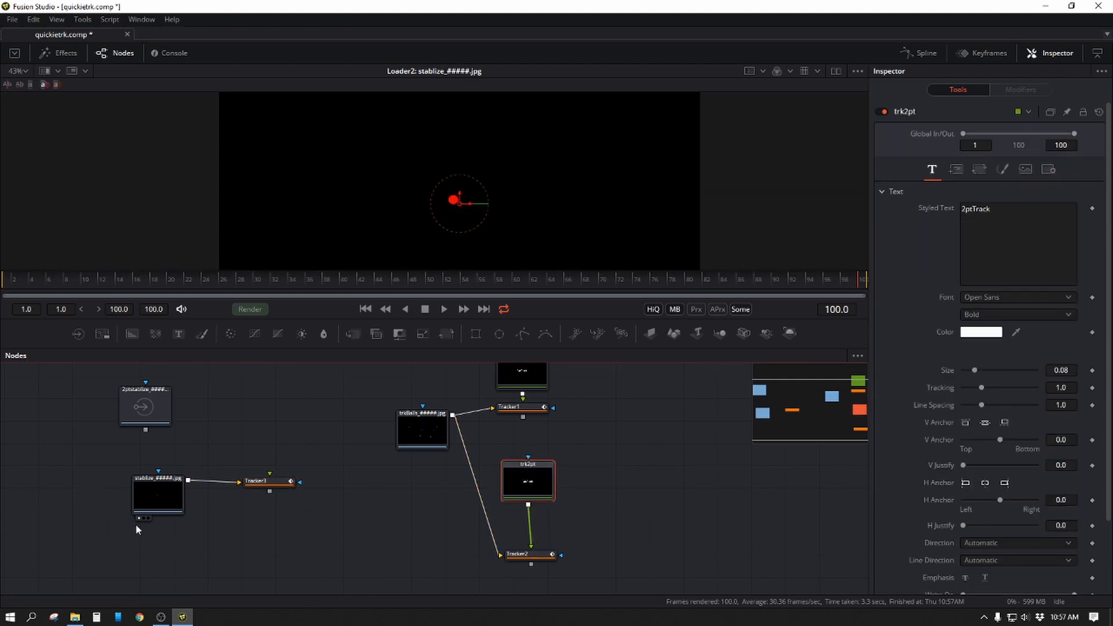
drag(277, 482, 270, 484)
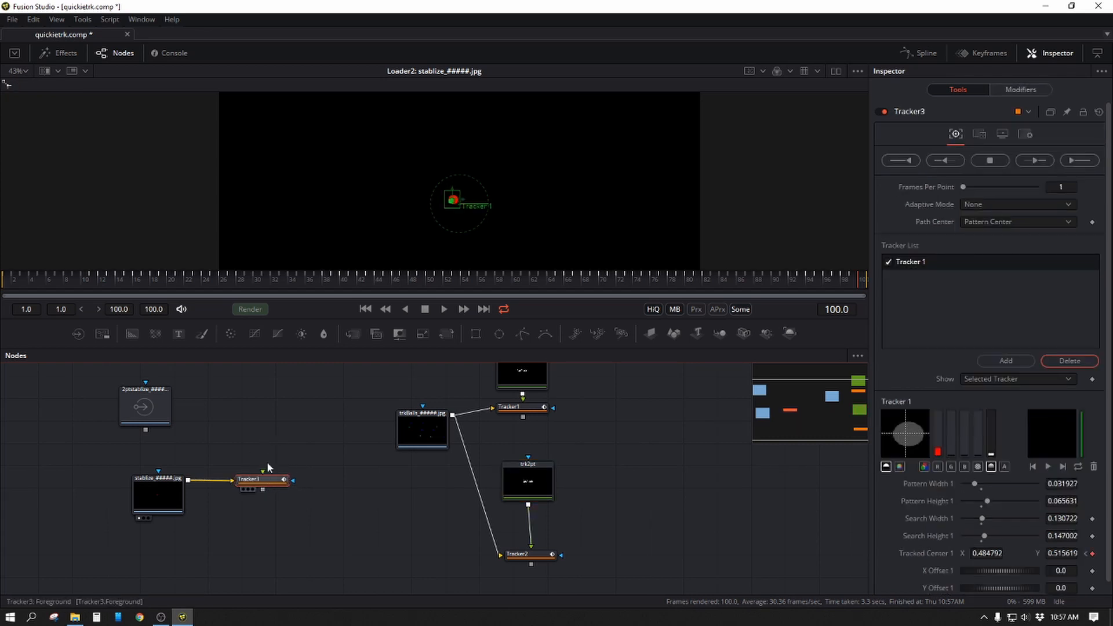
drag(264, 470, 293, 463)
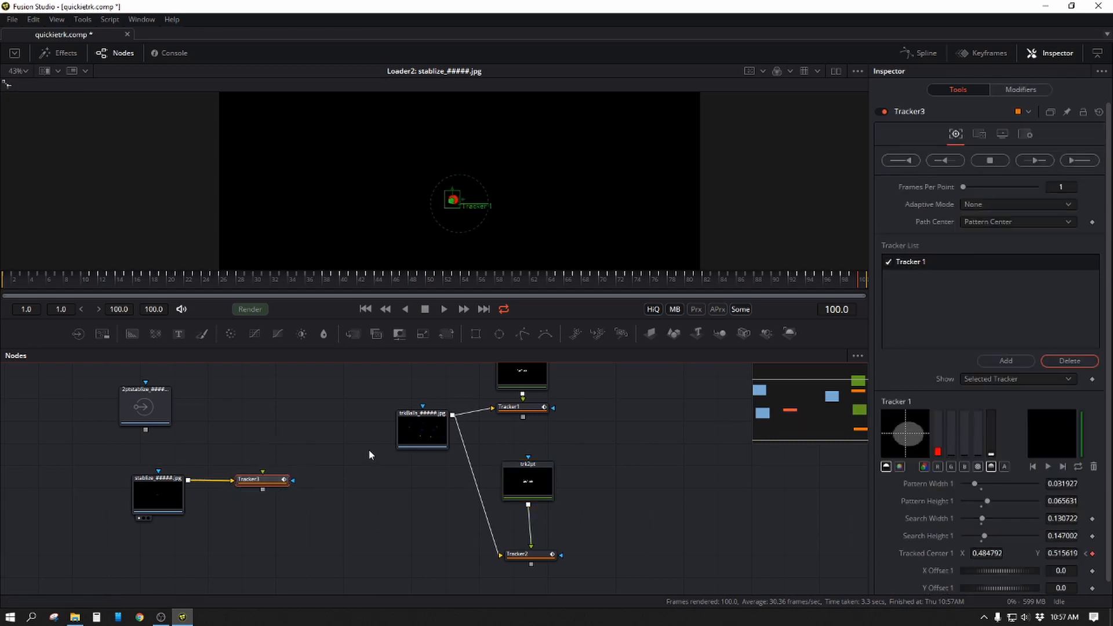
Step: Return to frame 1 and set Tracker3's operation to Match Move with the merge mode BG only
click(366, 310)
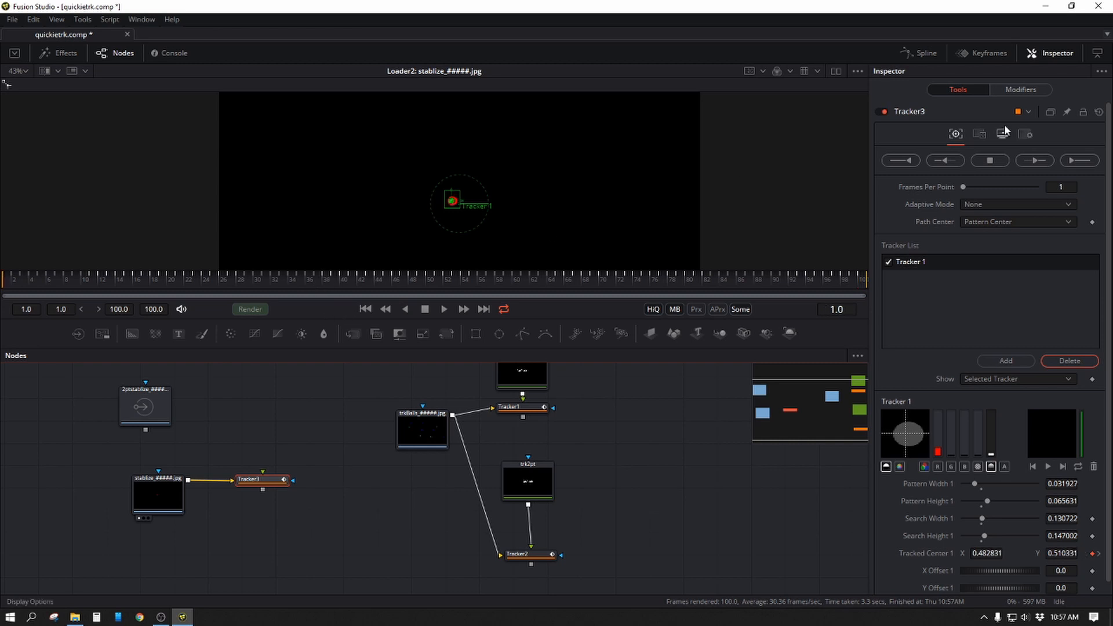
click(984, 137)
click(981, 159)
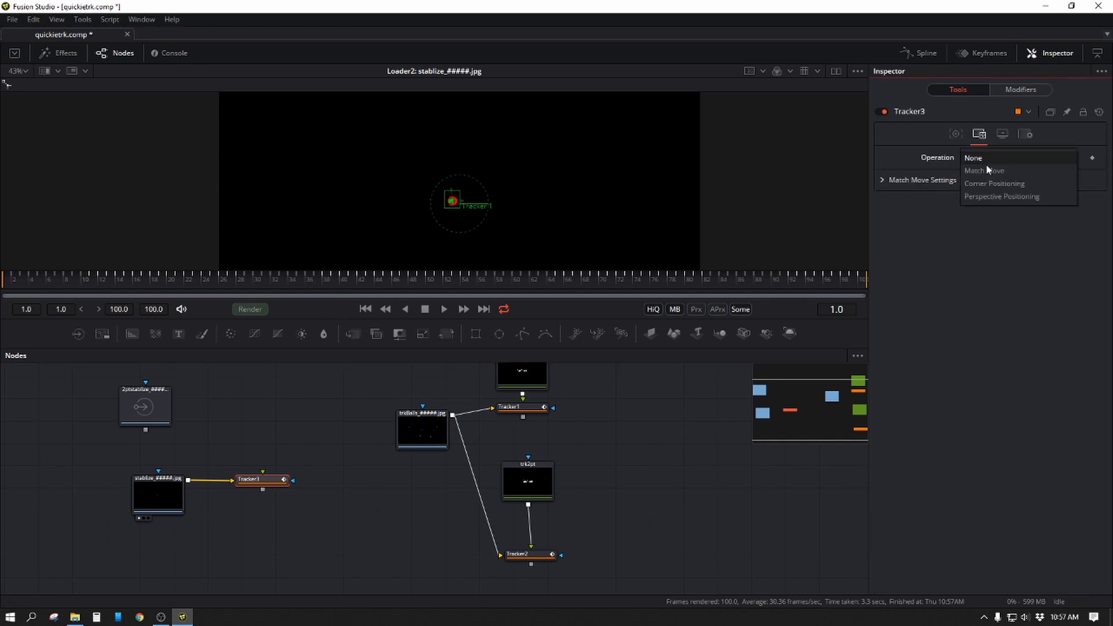
click(986, 168)
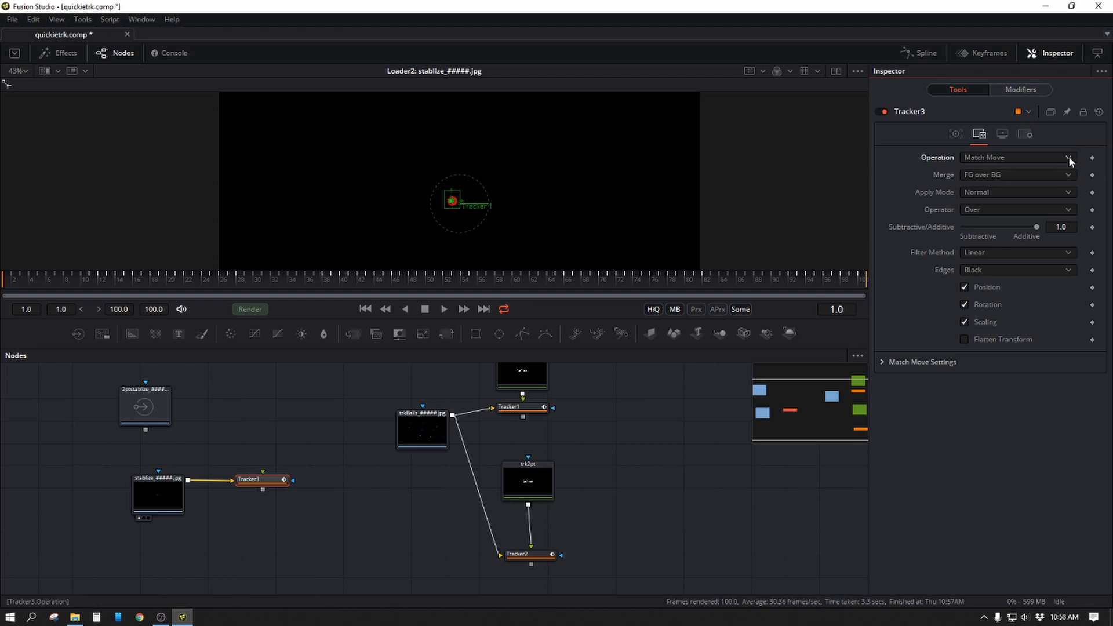
click(990, 174)
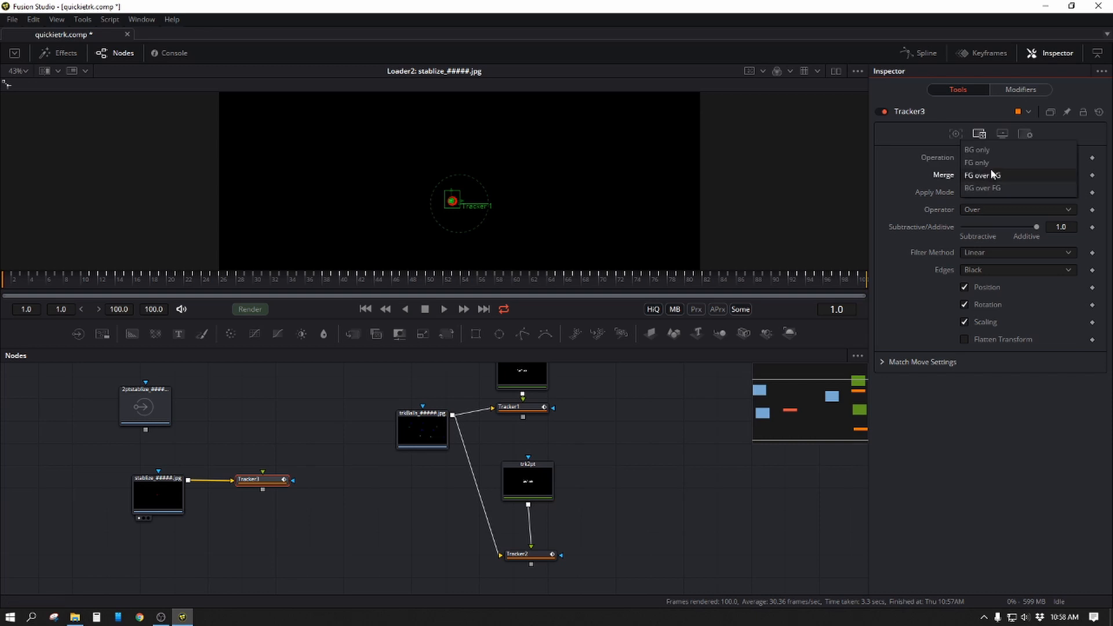
click(989, 151)
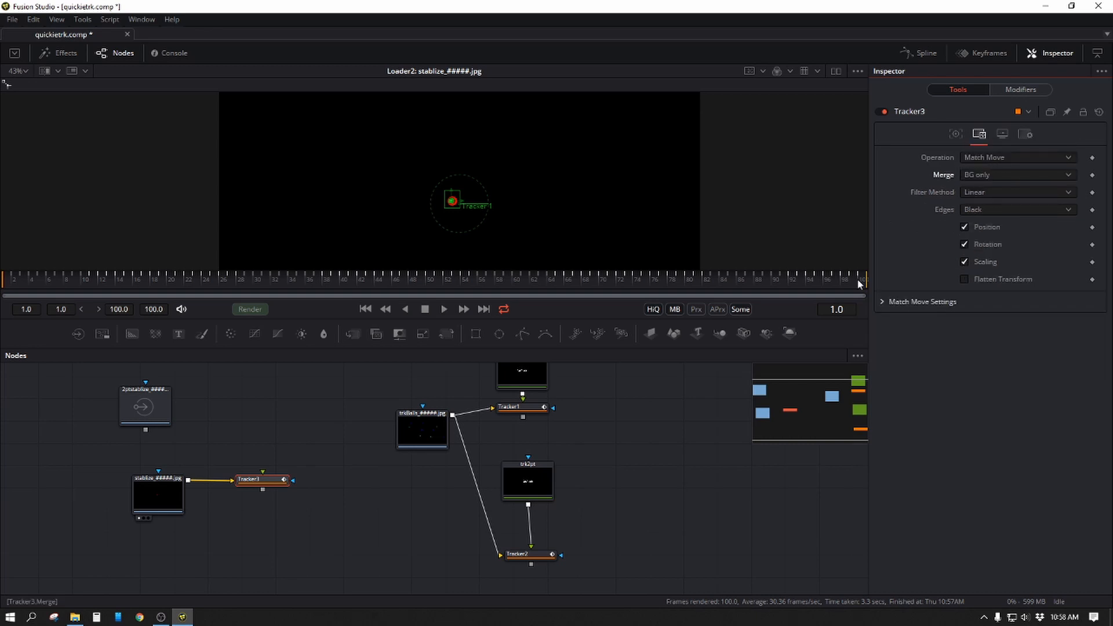
Step: Show Tracker3's output in the viewer, play back the stabilized red dot, and return to frame 1
click(444, 309)
click(659, 449)
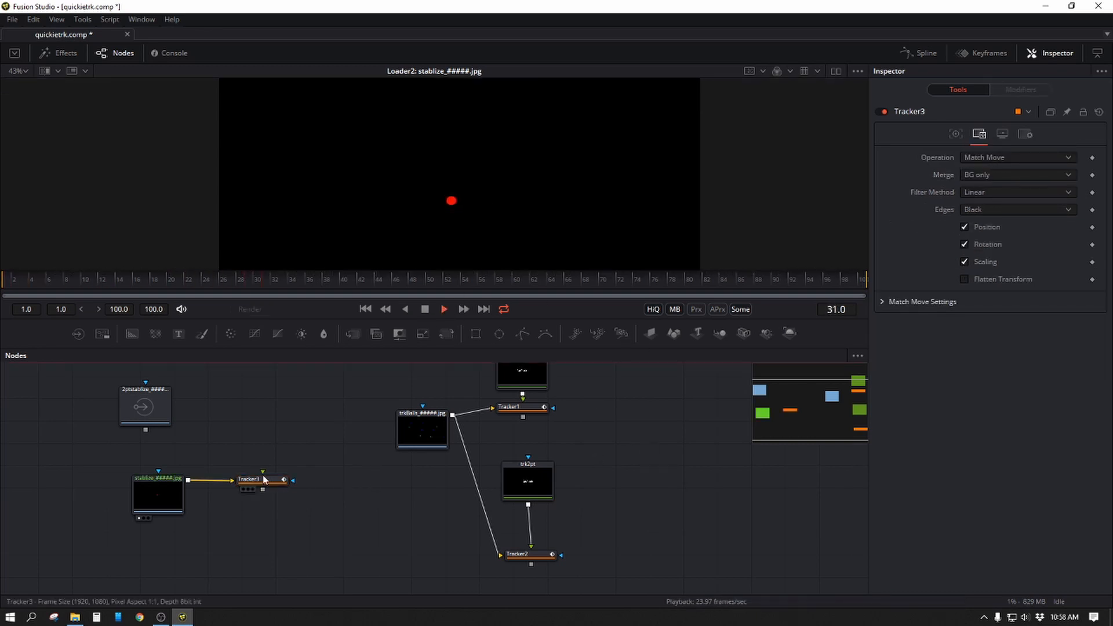
key(1)
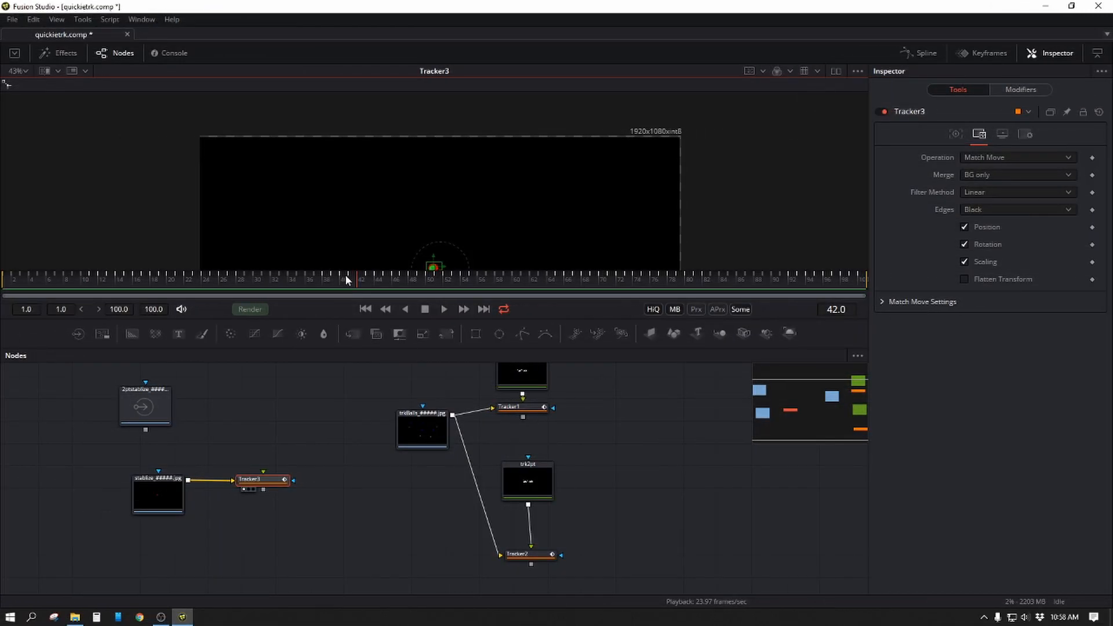
drag(346, 274, 2, 279)
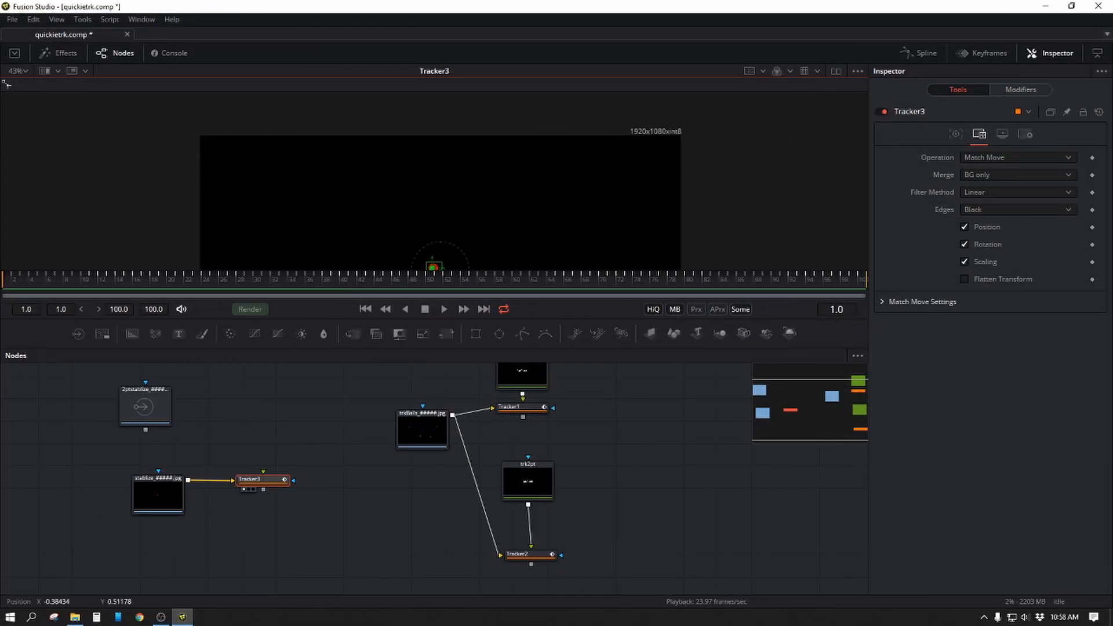
drag(544, 207, 558, 193)
Step: View the 2ptstablize clip, play back its two red dots, and return to frame 1
click(163, 389)
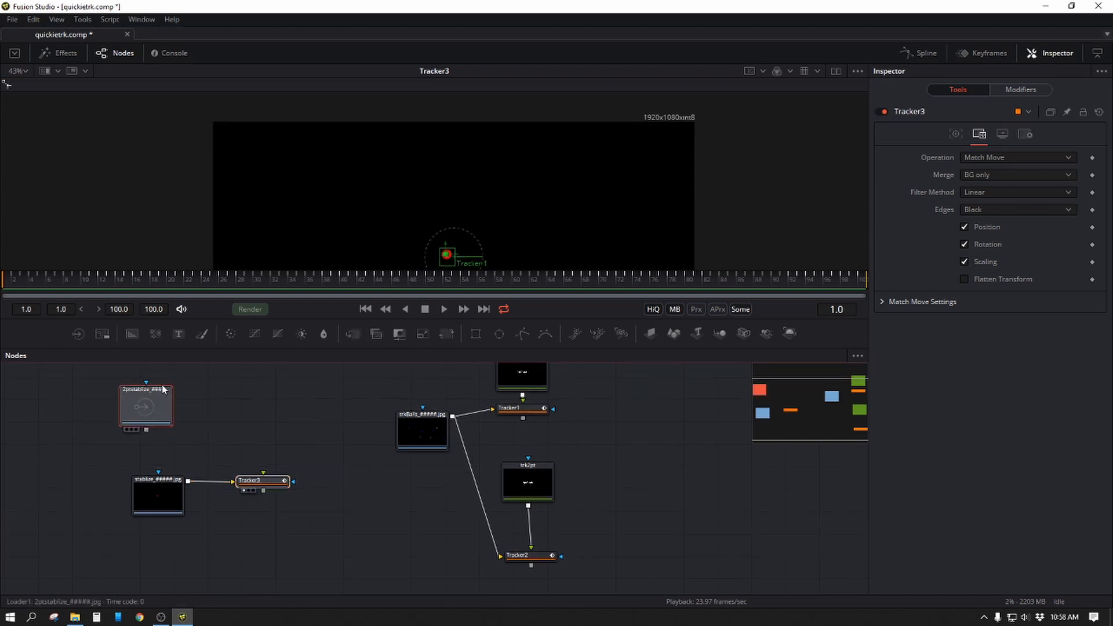
drag(164, 390, 440, 145)
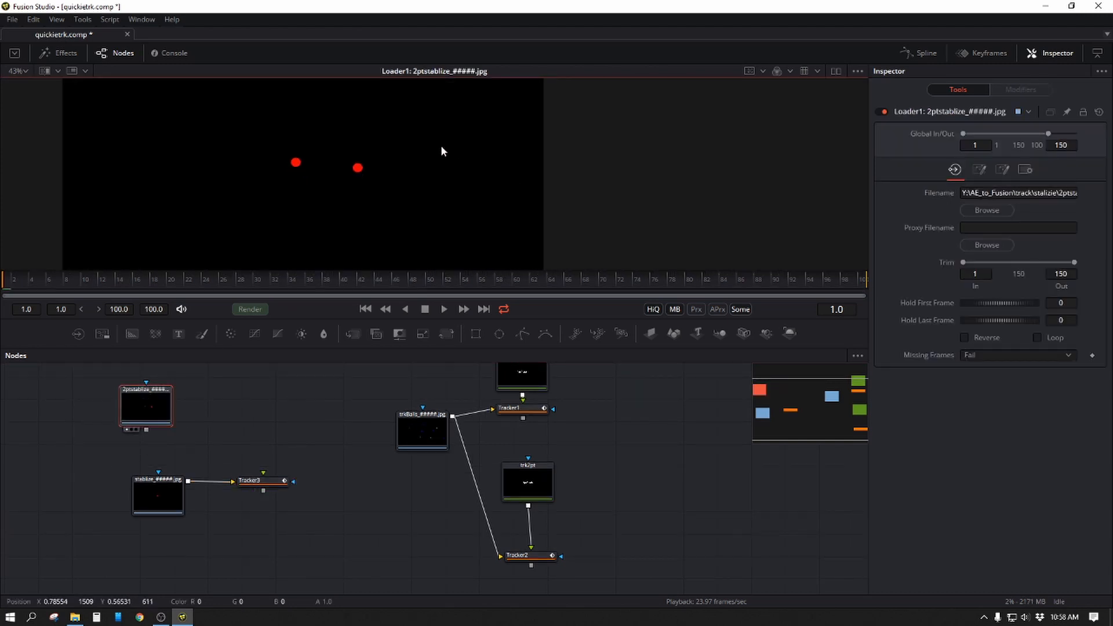
click(444, 309)
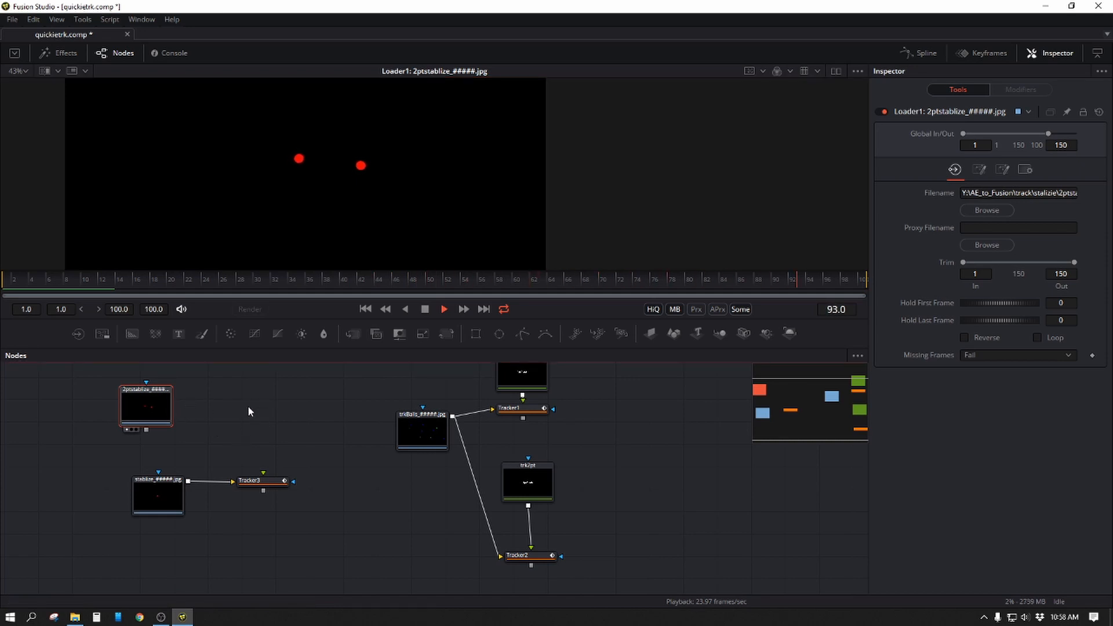
click(405, 309)
click(365, 309)
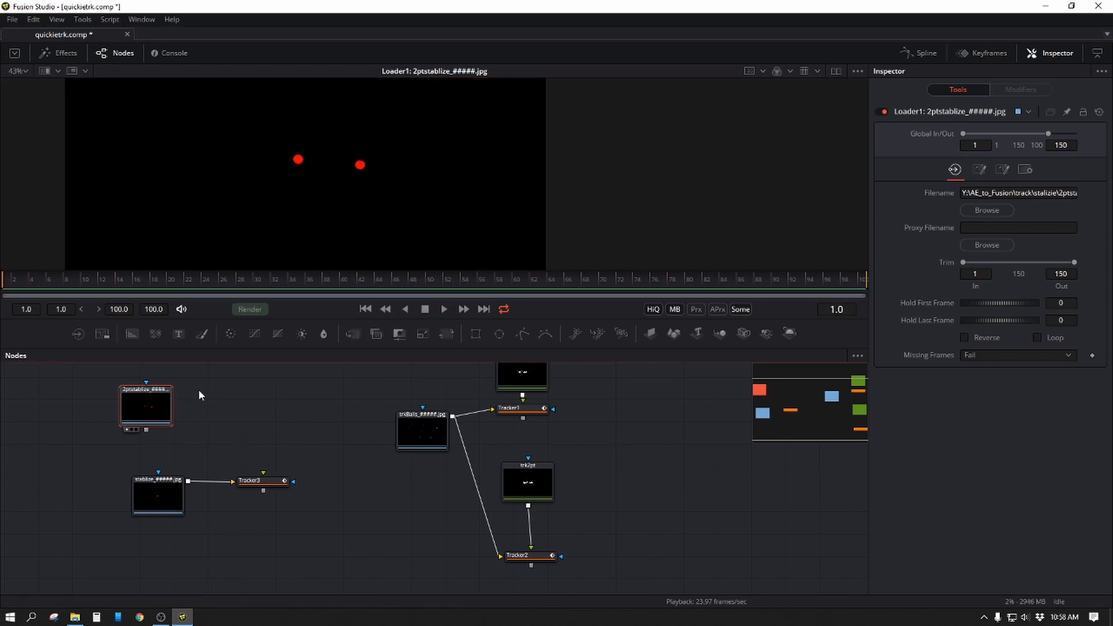
Step: Add a Tracker node fed by the 2ptstablize loader and show its output in the viewer
click(198, 388)
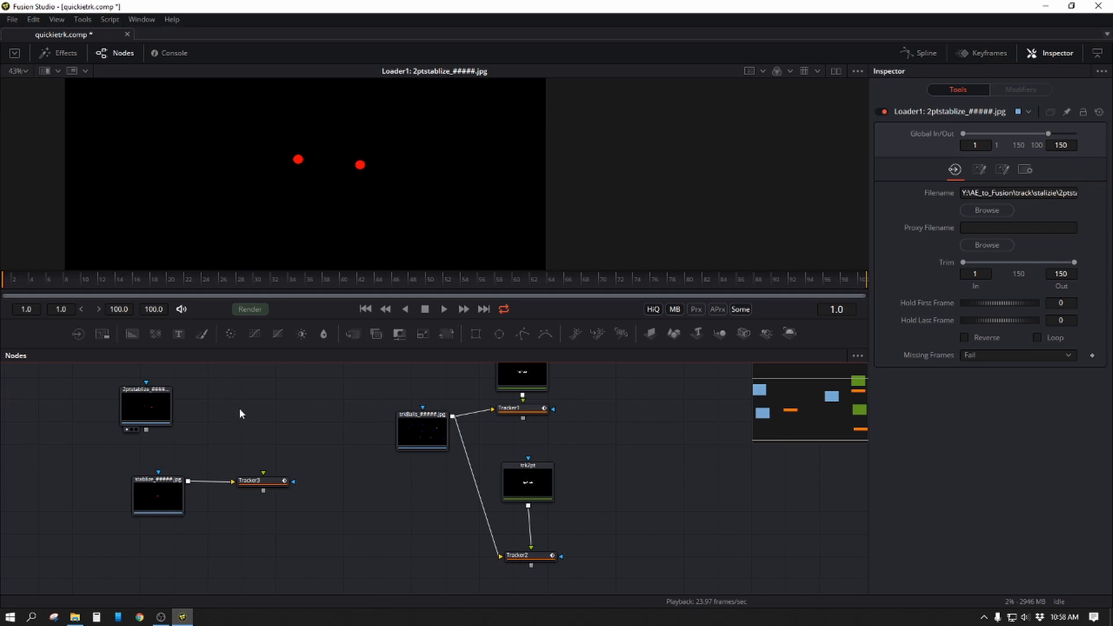
key(shift+space)
text(trac)
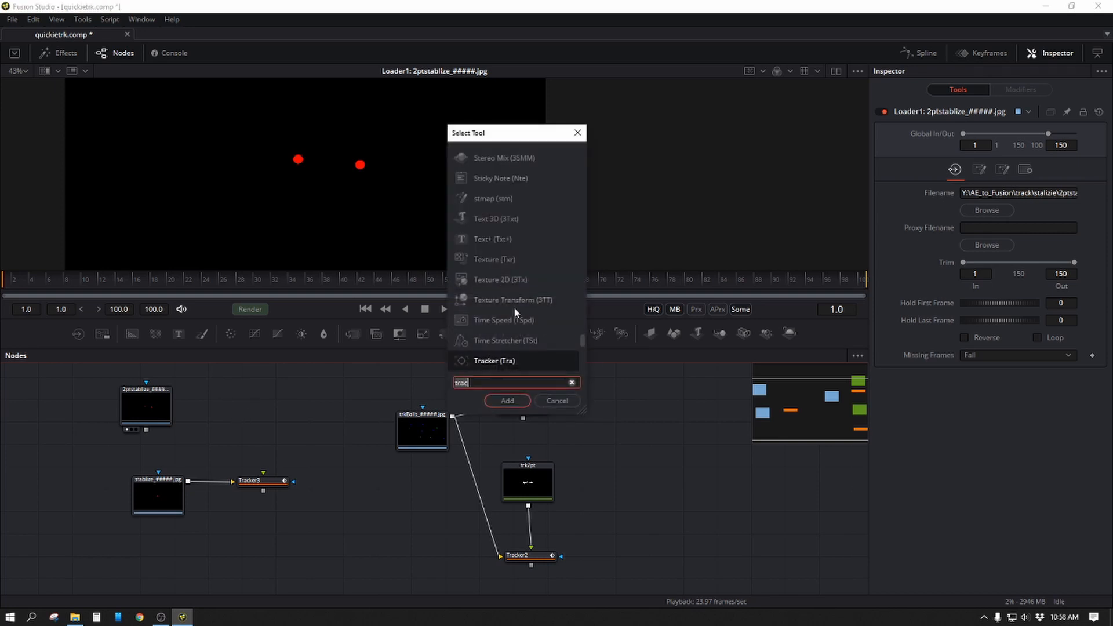
click(499, 360)
click(527, 399)
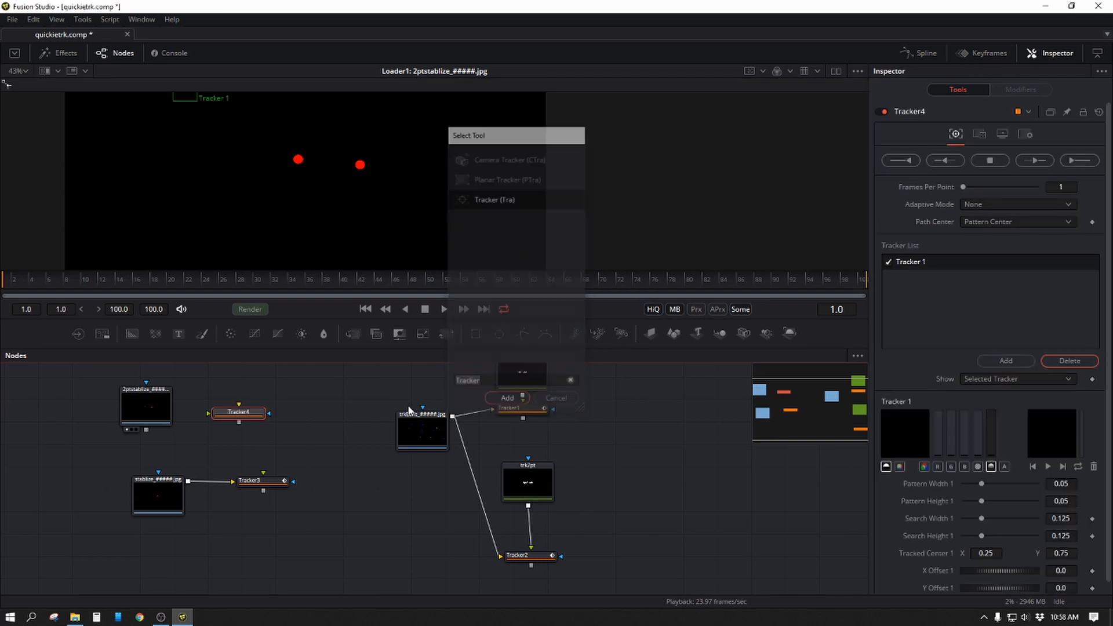
mouse_move(238, 404)
mouse_down()
mouse_move(173, 433)
mouse_move(147, 430)
mouse_move(246, 407)
mouse_up()
key(1)
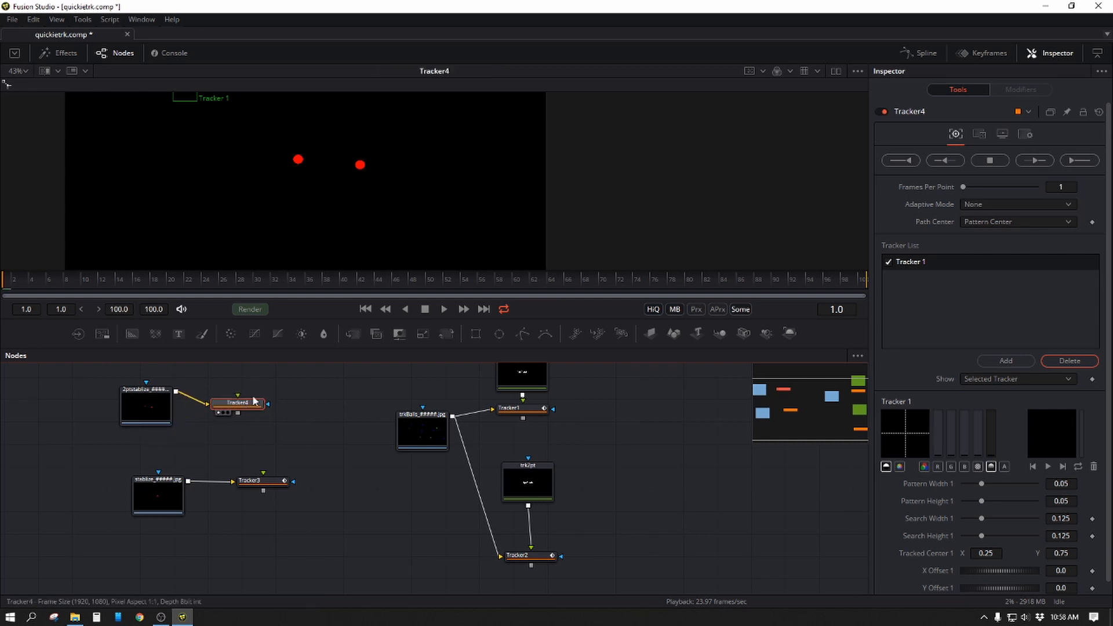
drag(386, 161, 416, 212)
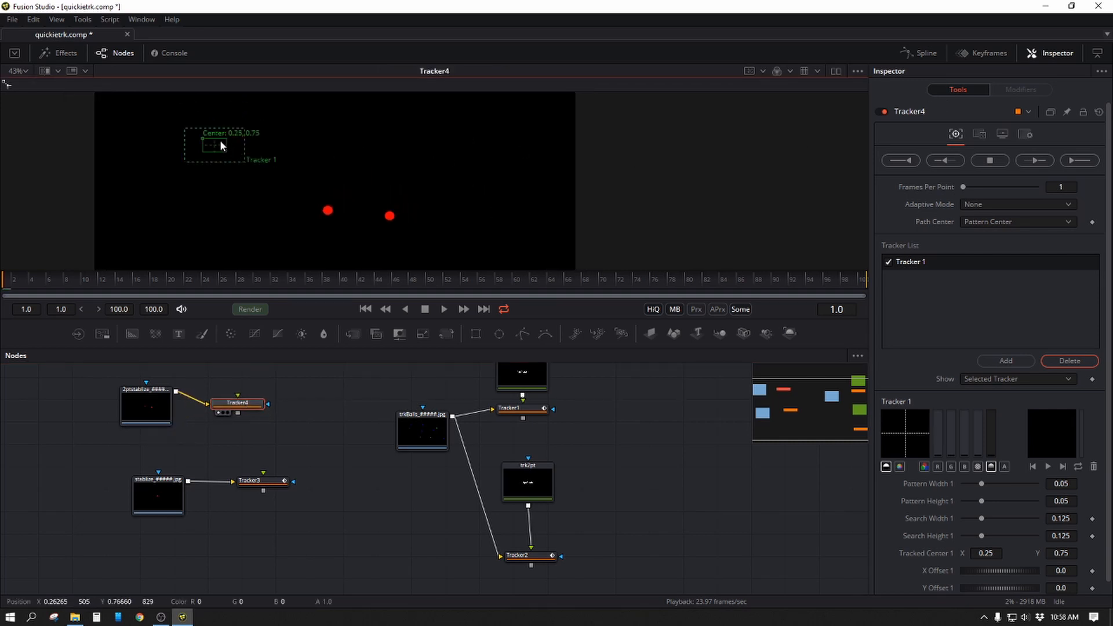
Step: Place Tracker 1's pattern over the left red dot and track it forward through the clip using the red channel
drag(209, 139, 316, 204)
click(938, 466)
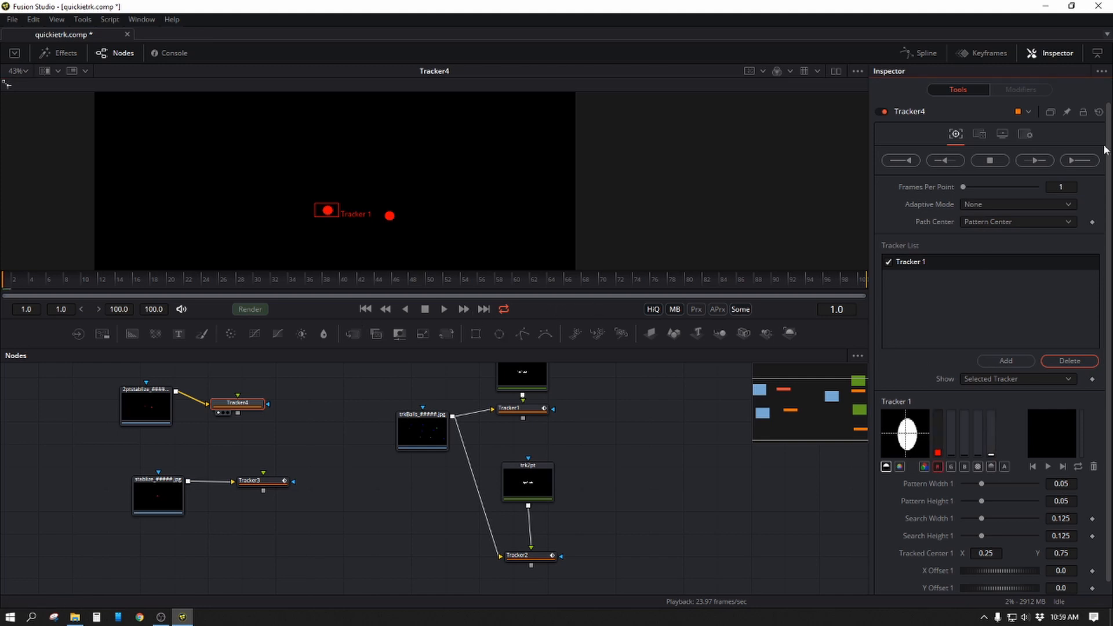
click(1042, 163)
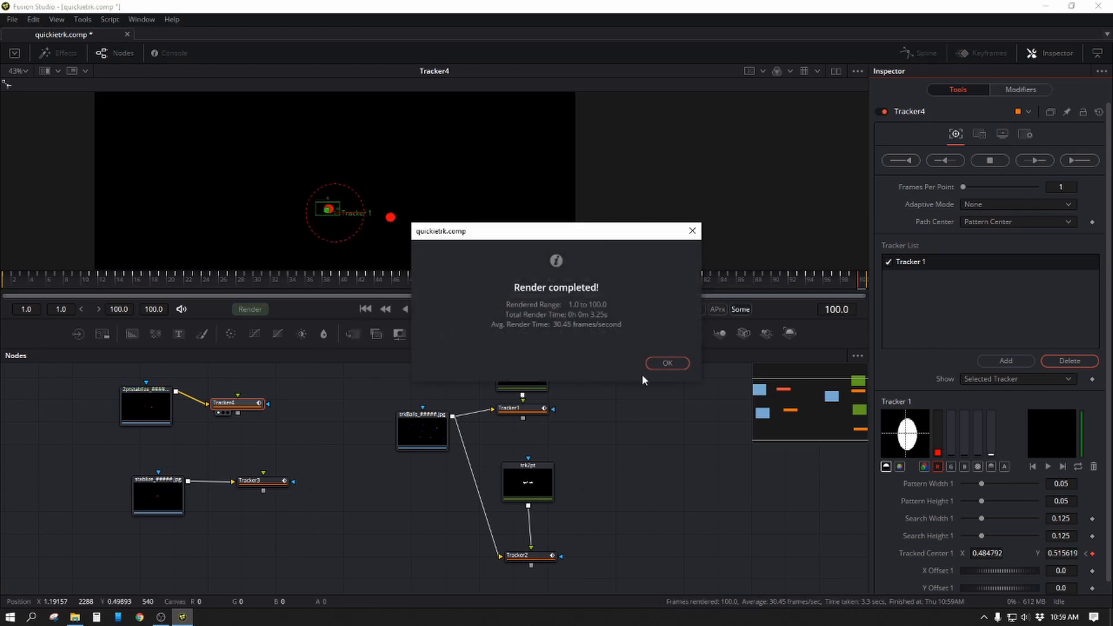
click(664, 363)
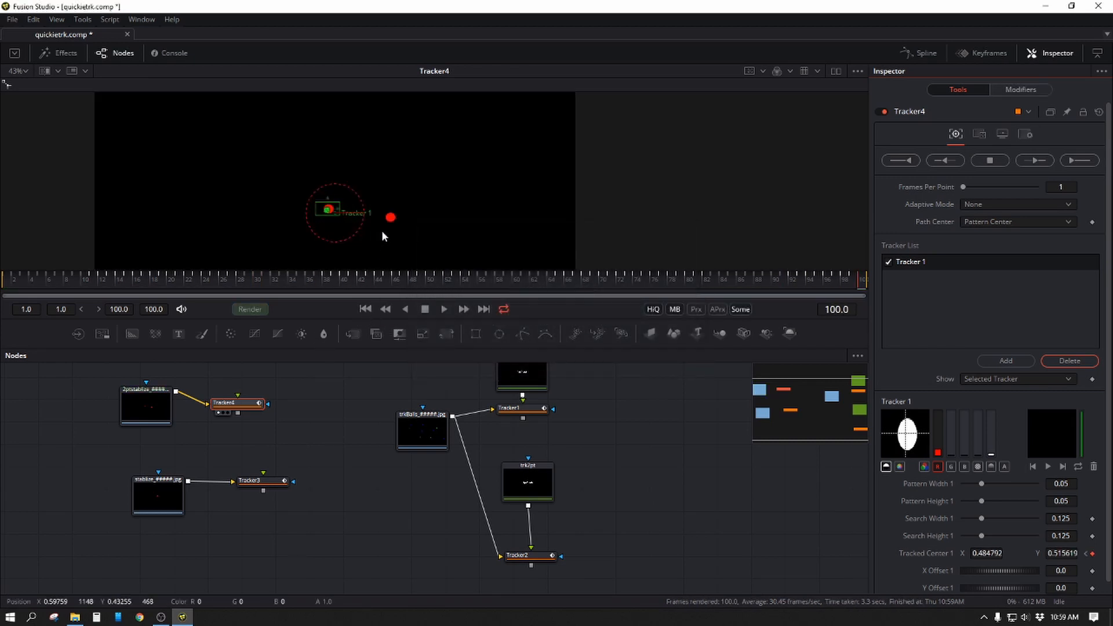
Step: Disable Tracker 1 and add a second tracker with its pattern placed over the right red dot
click(888, 262)
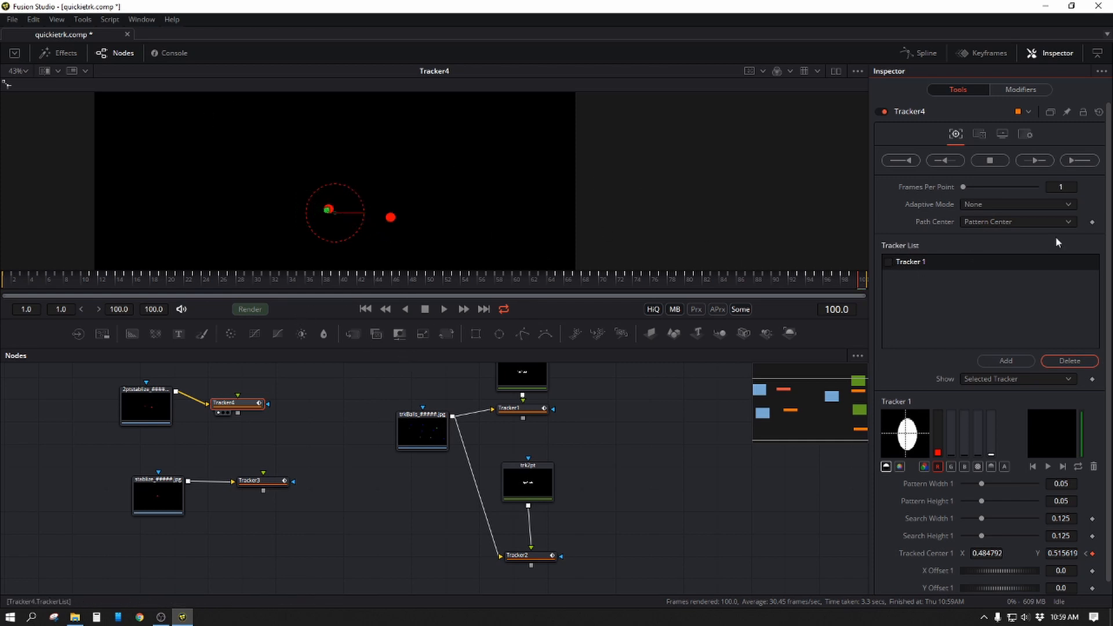
click(1004, 361)
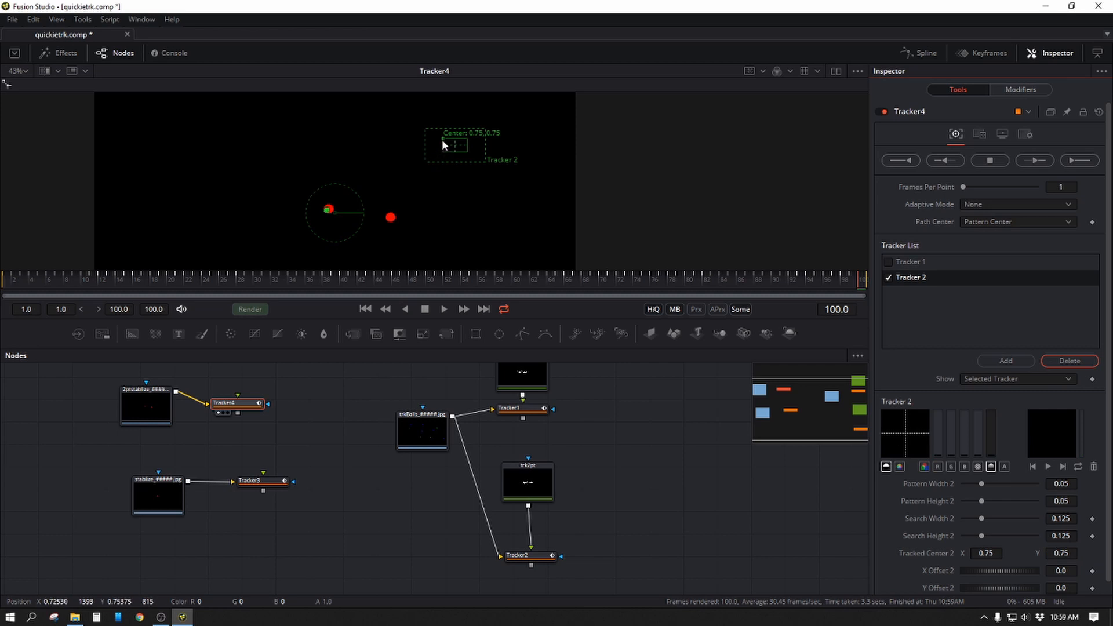
drag(441, 139, 378, 210)
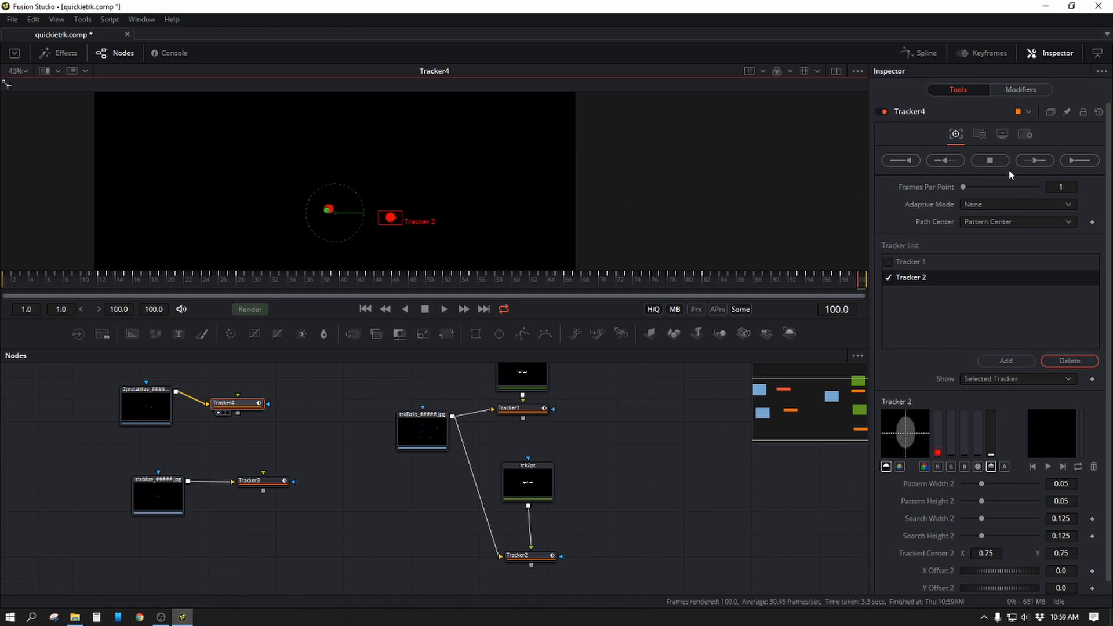
Step: Track Tracker 2 backward from frame 100 using the red channel
click(937, 466)
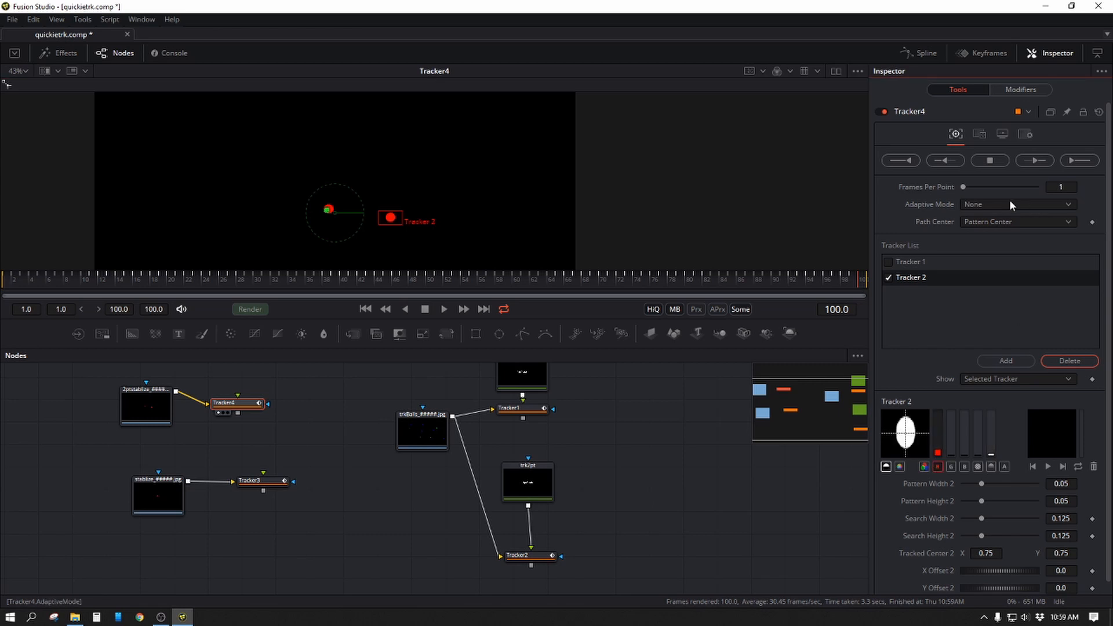
click(953, 161)
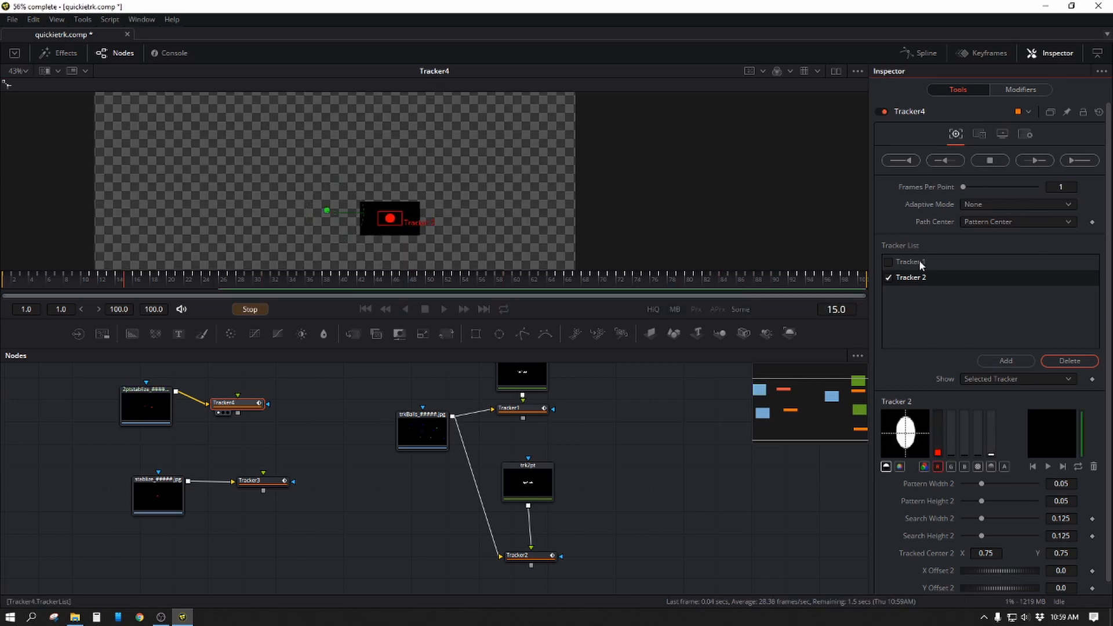
click(676, 361)
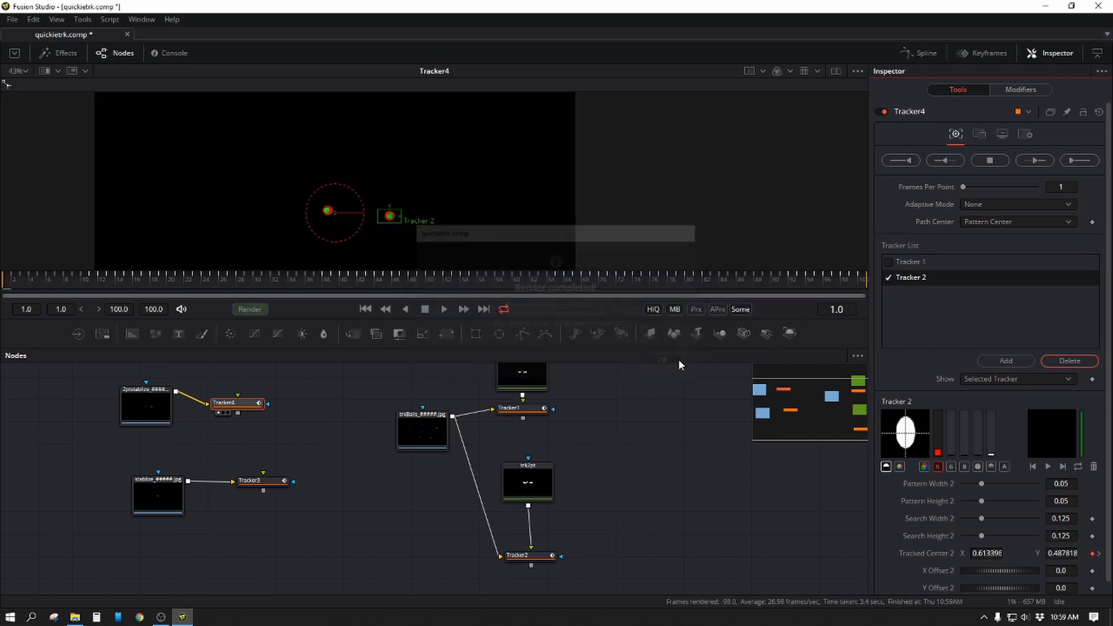
Step: Re-enable Tracker 1 and set Tracker4's operation to Match Move with the merge mode BG only
click(909, 262)
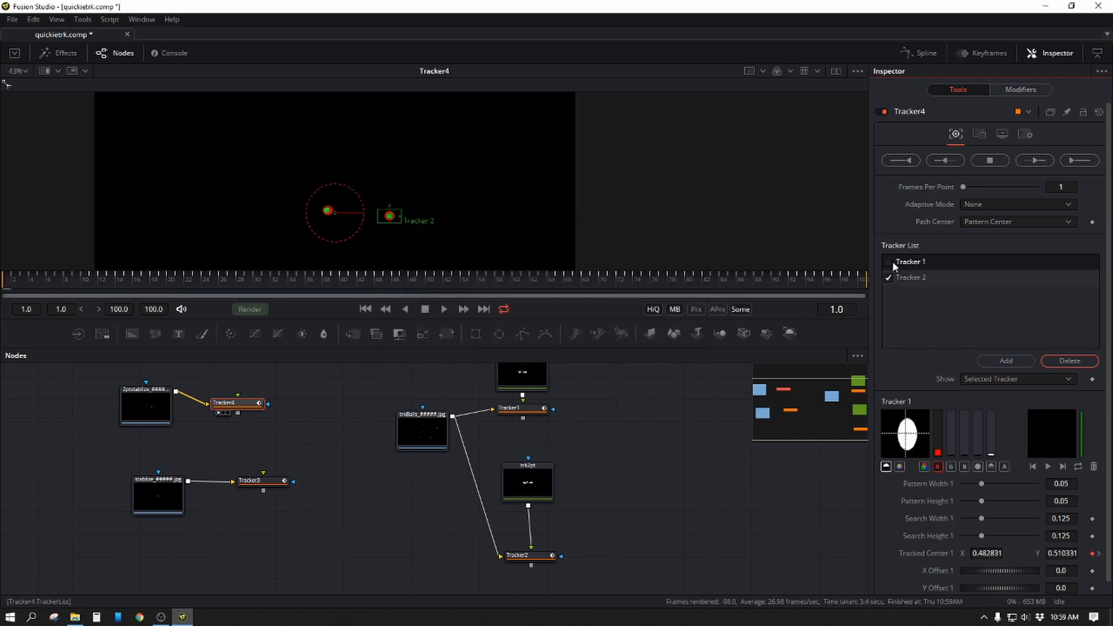
click(888, 262)
click(986, 133)
click(980, 156)
click(979, 169)
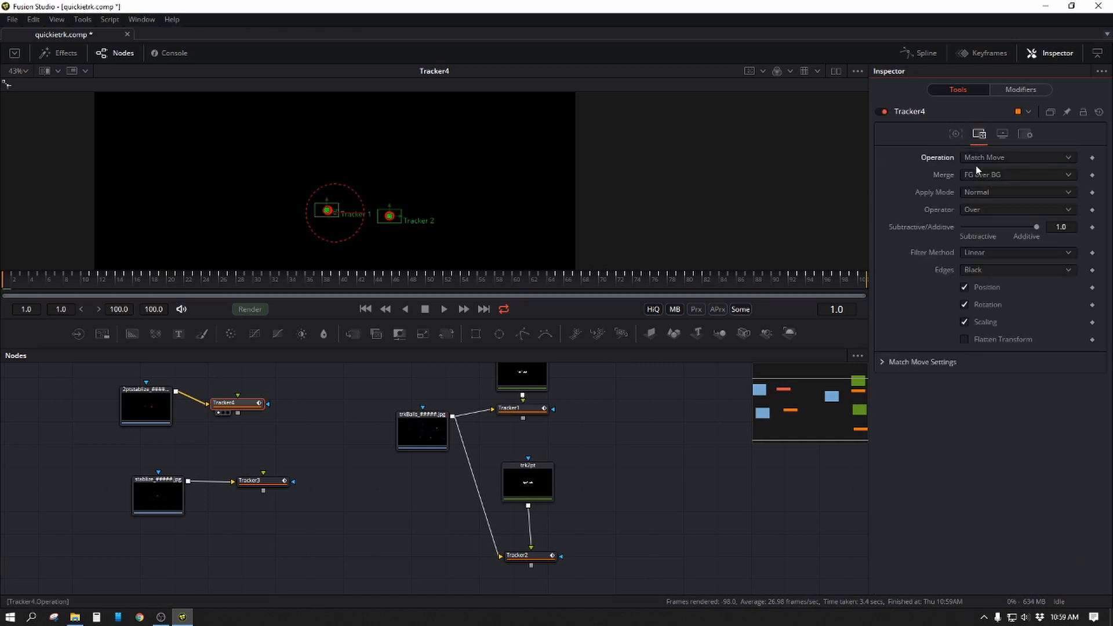
click(975, 169)
click(975, 145)
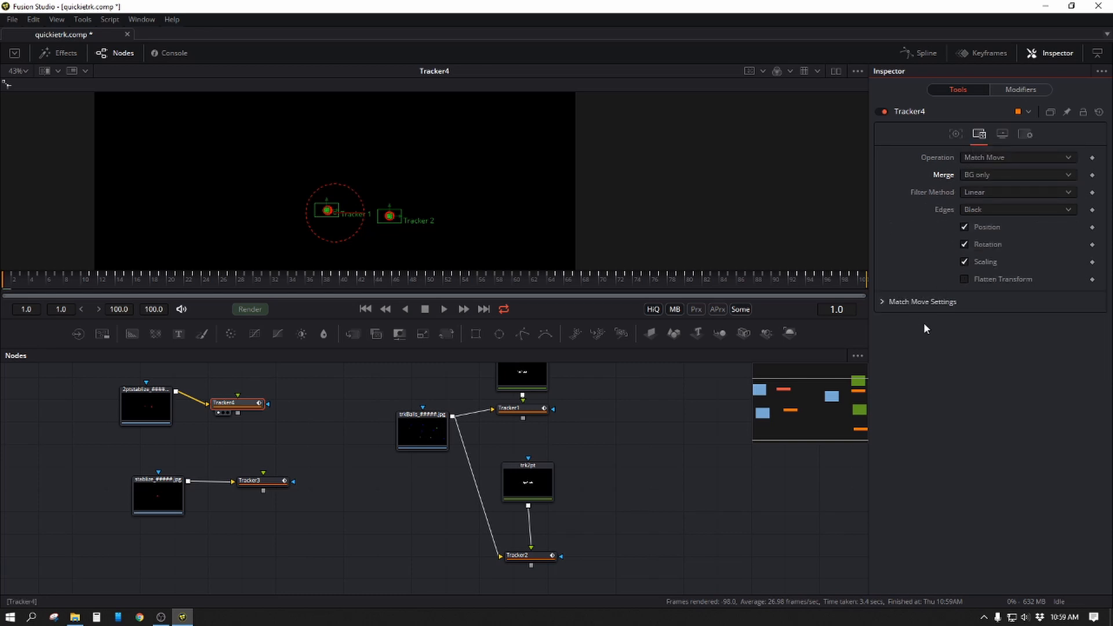
Step: Show Tracker4's output without its on-screen controls and play back the stabilized two red dots
click(250, 401)
key(1)
key(1)
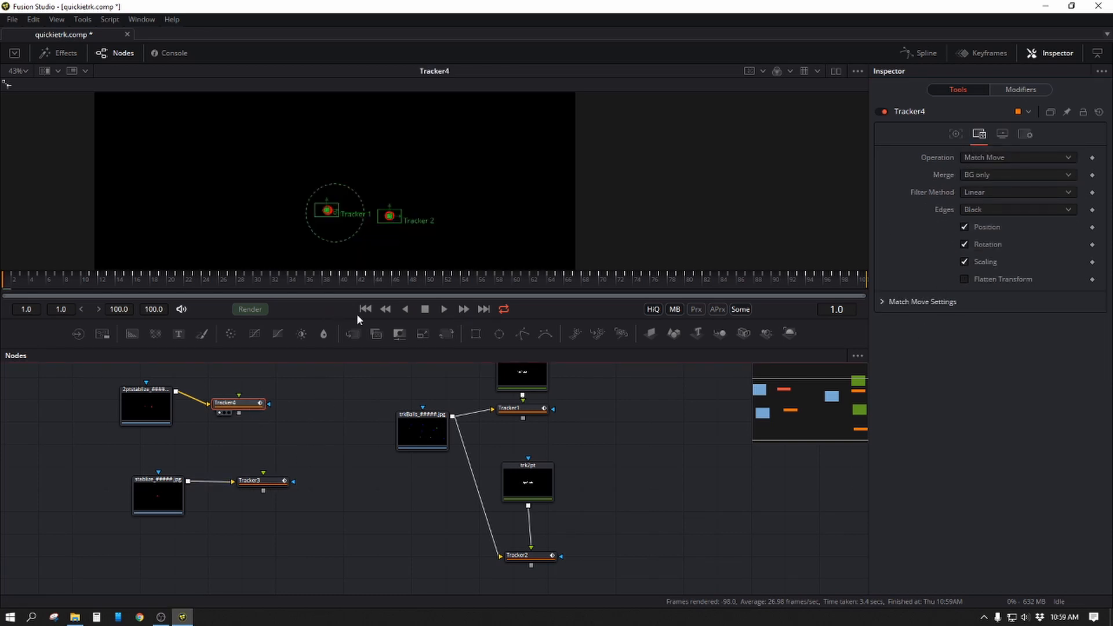
click(312, 404)
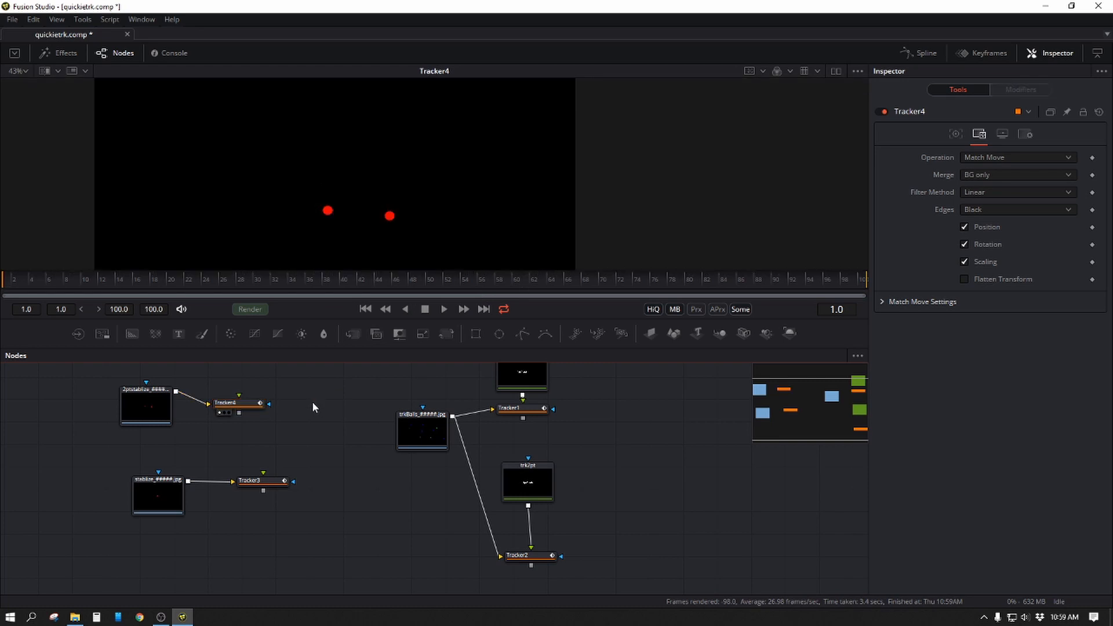
click(464, 309)
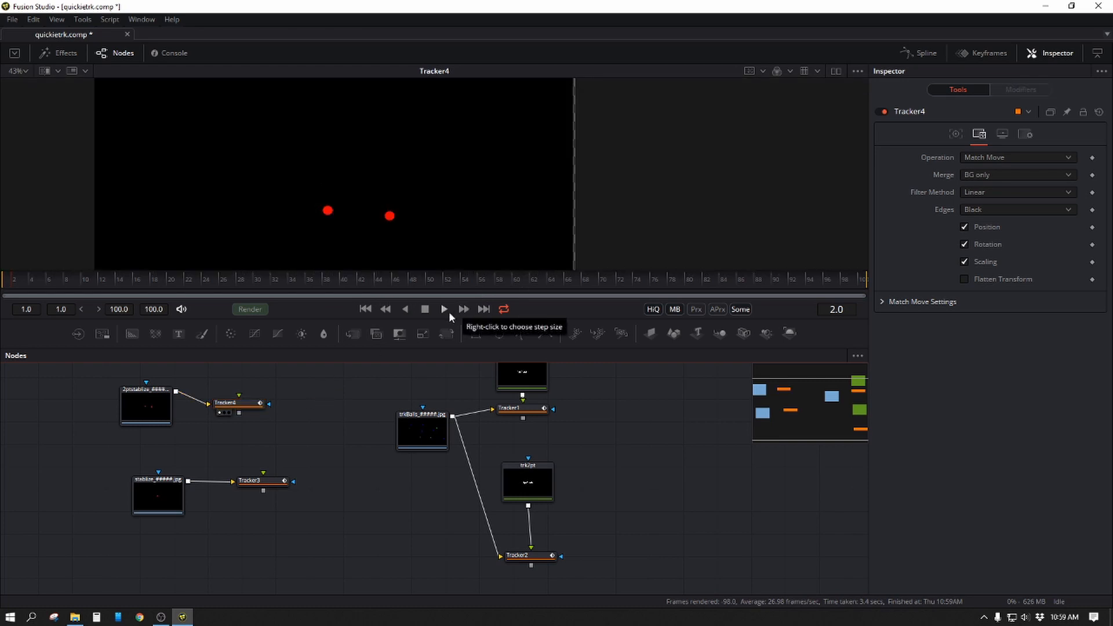
click(446, 310)
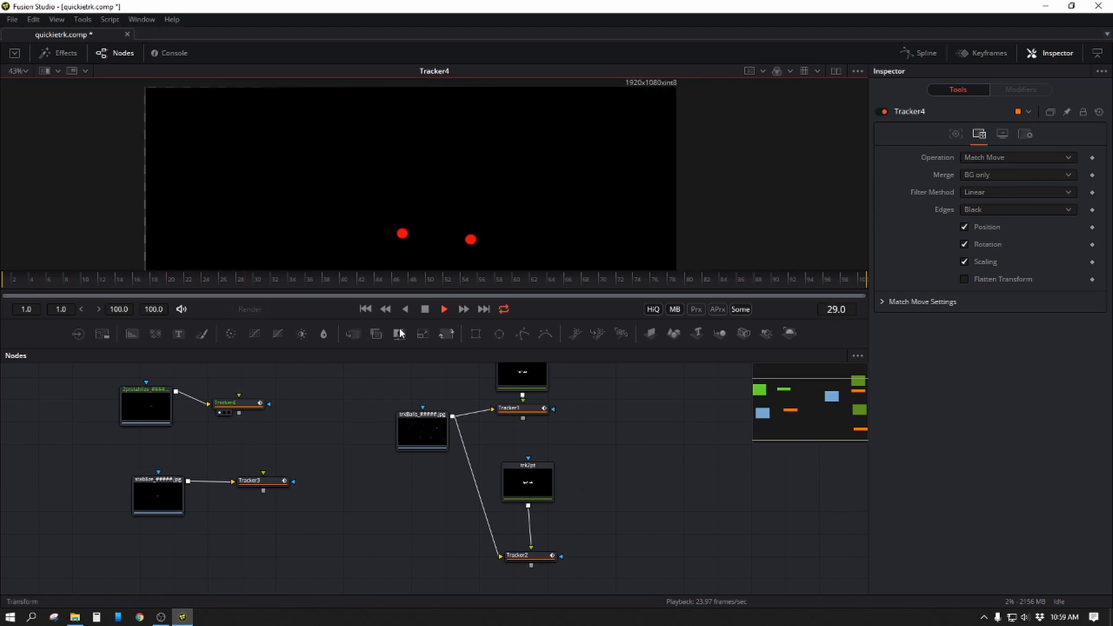
click(425, 309)
key(space)
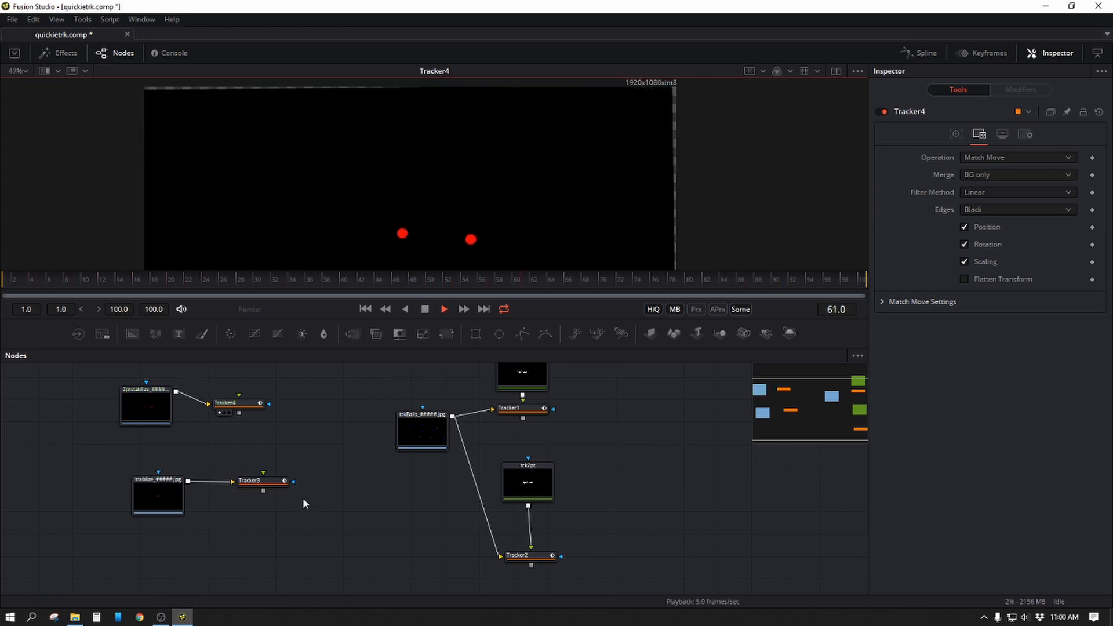
key(space)
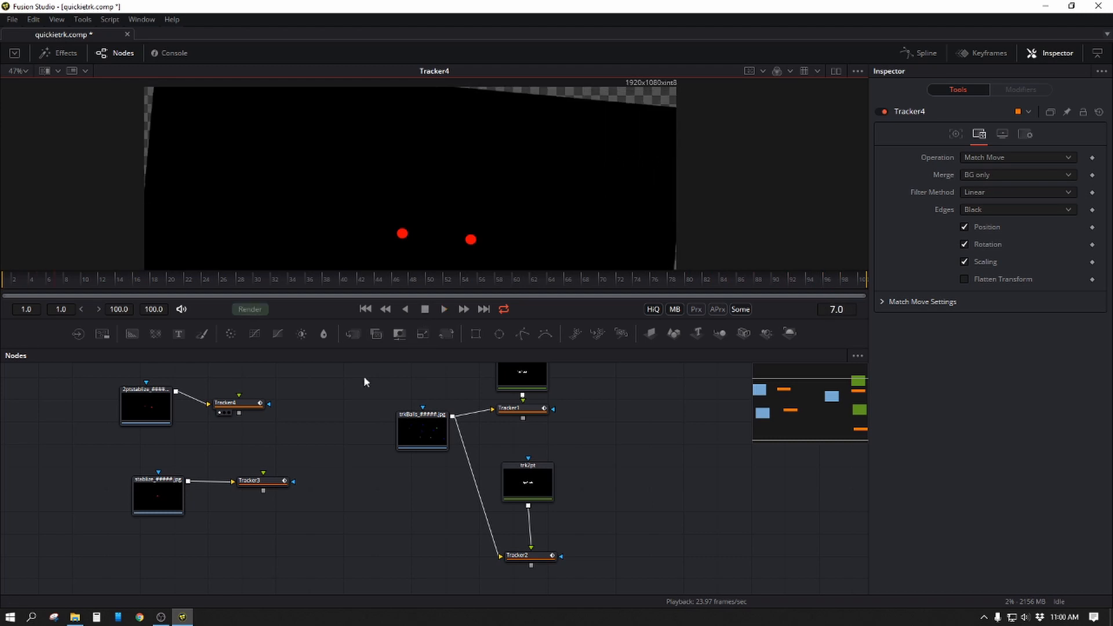